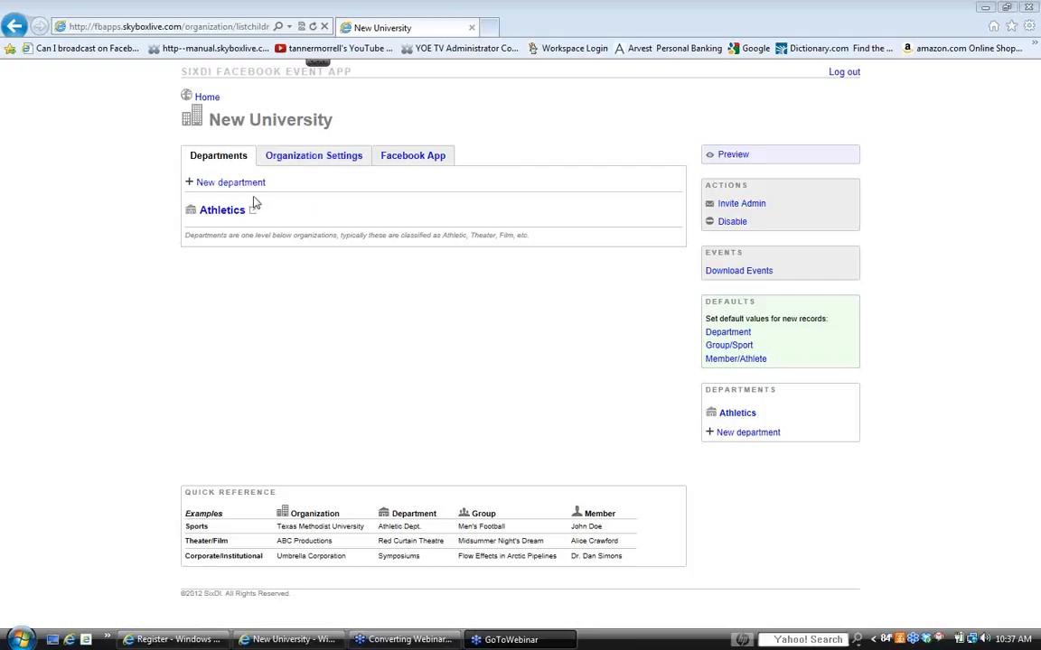
- Open the Mens Football group in the Athletics department and add a new member
click(222, 212)
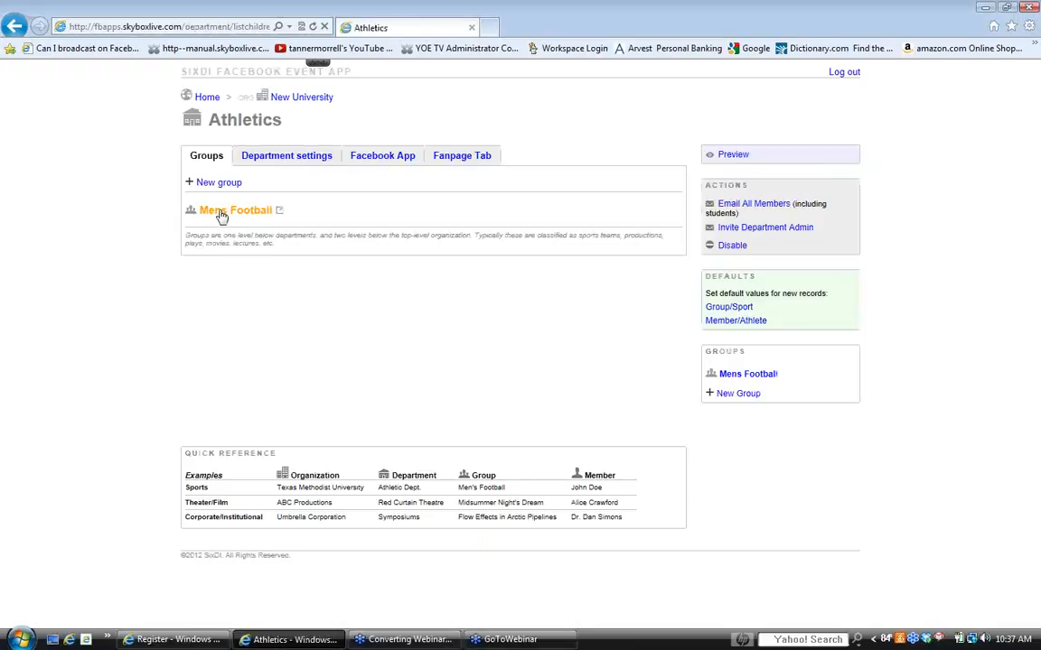
click(221, 213)
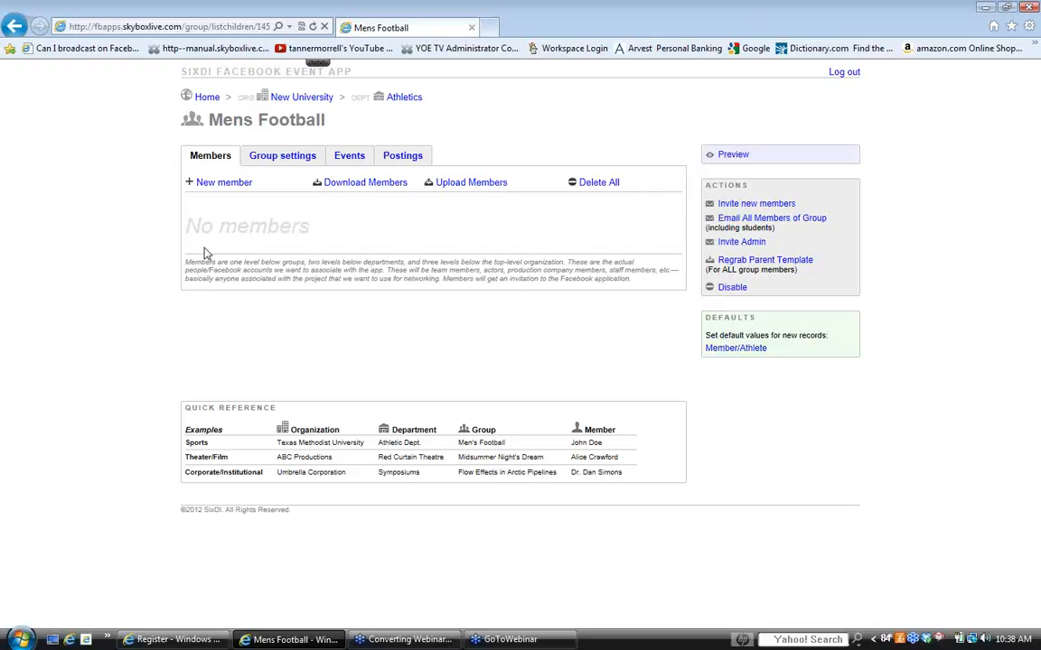
click(218, 184)
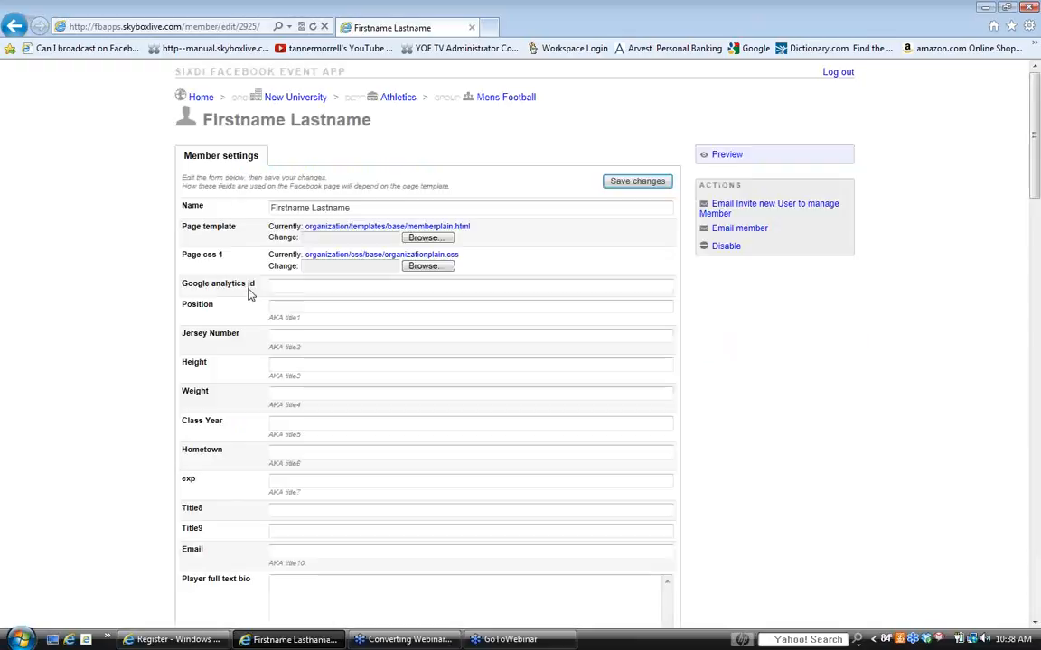
- Replace the placeholder name with the new member's full name
click(366, 214)
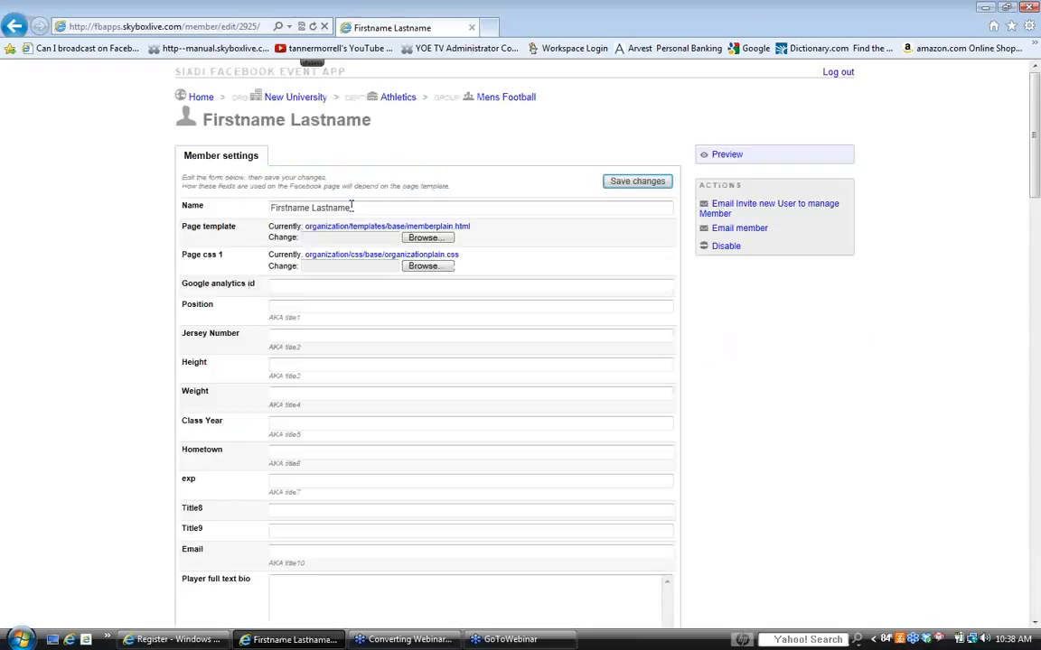
drag(344, 209, 253, 211)
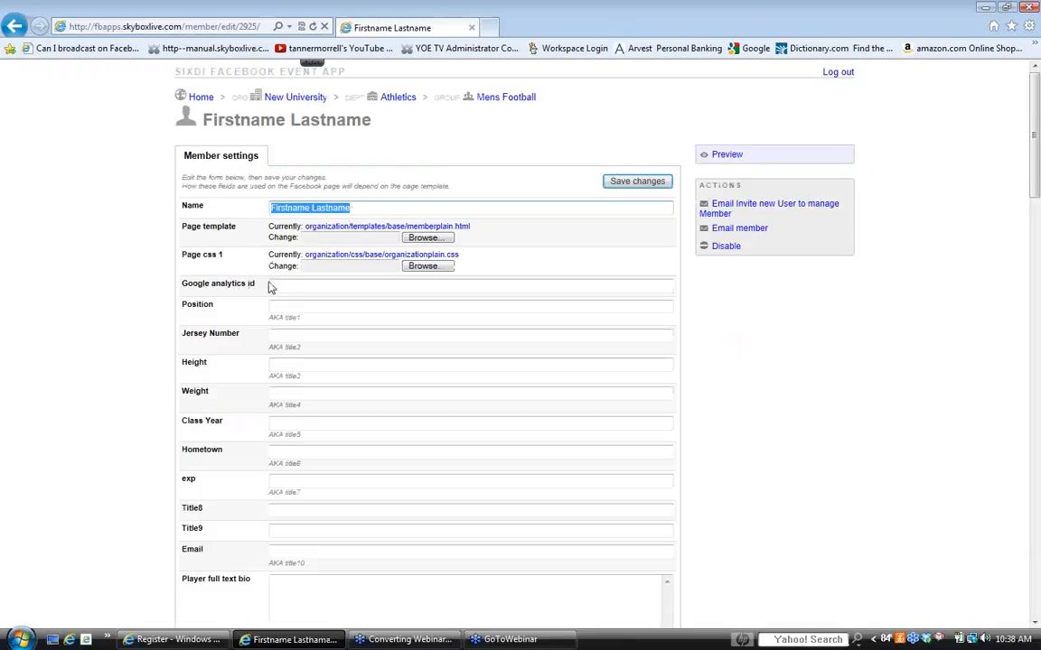
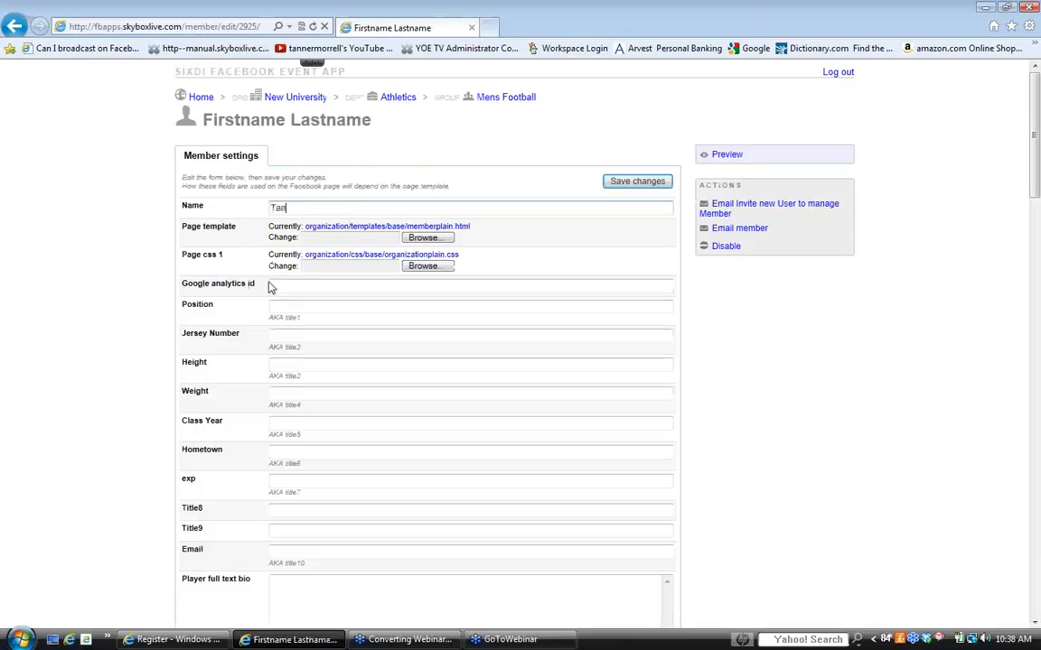
- Set the member's position to QB and the jersey number to 8
scroll(240, 333, down, 2)
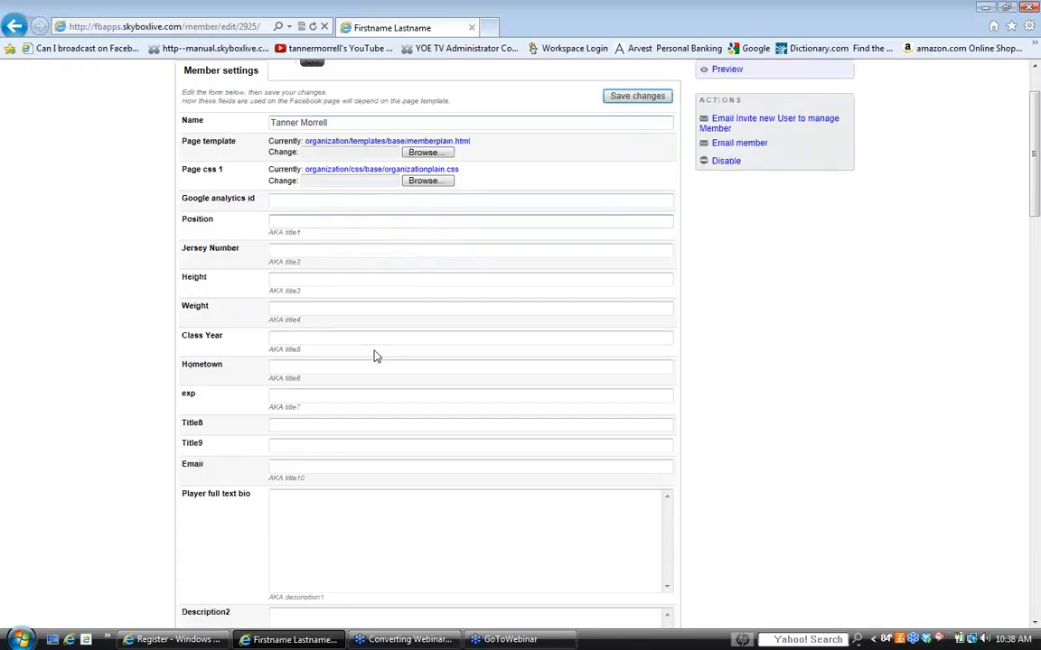
text(C)
text(B)
key(Tab)
text(8)
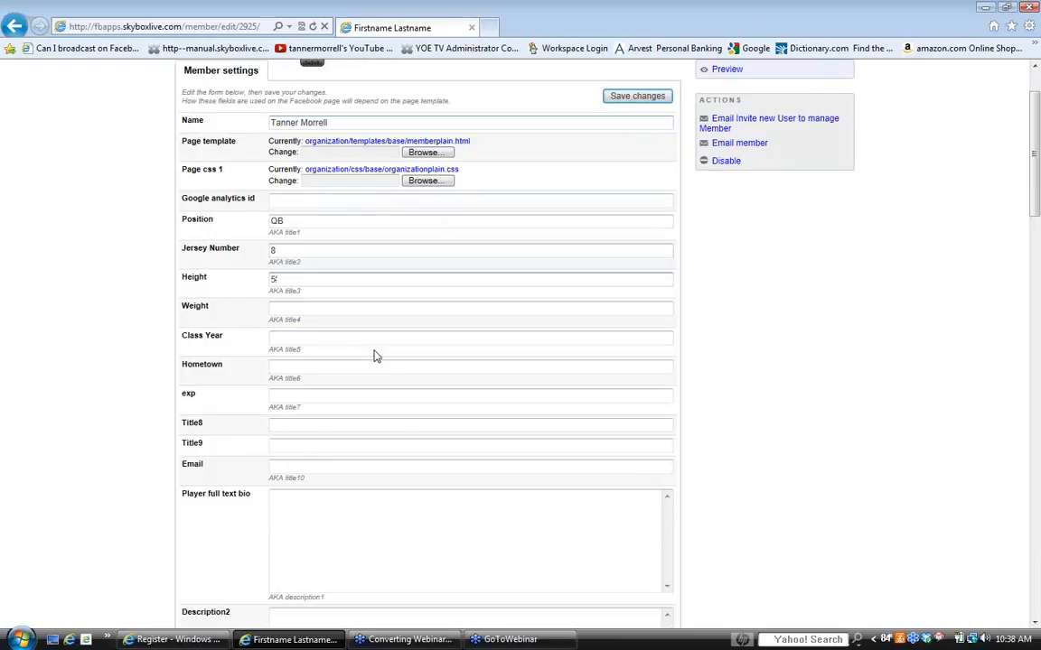
text(5'11')
- Set the member's height to 5'11 and weight to 180
key(Tab)
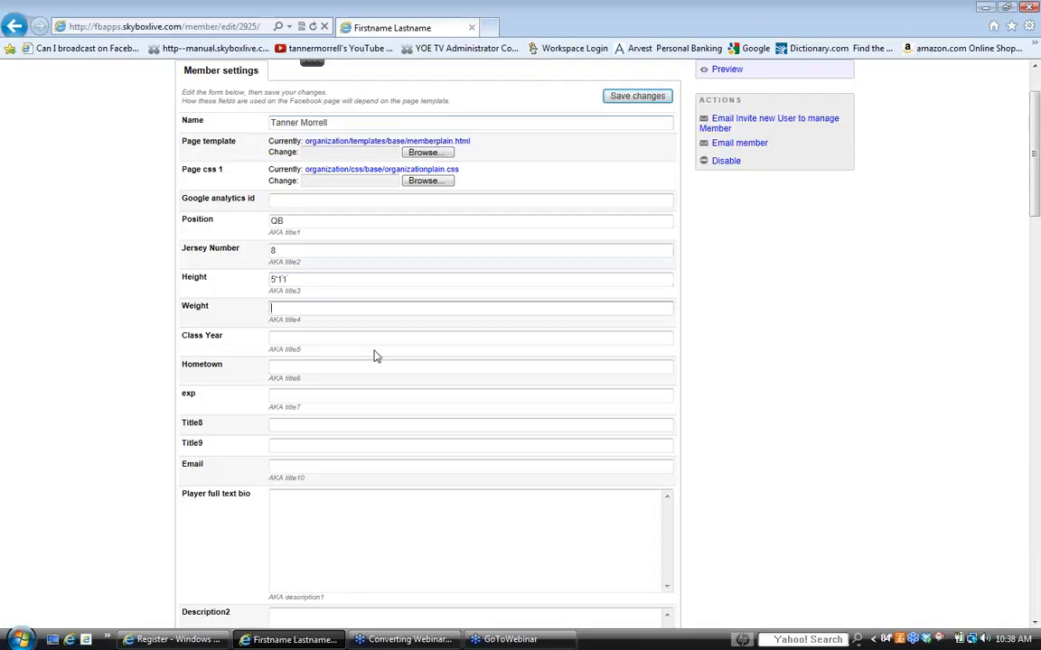
text(180)
key(Tab)
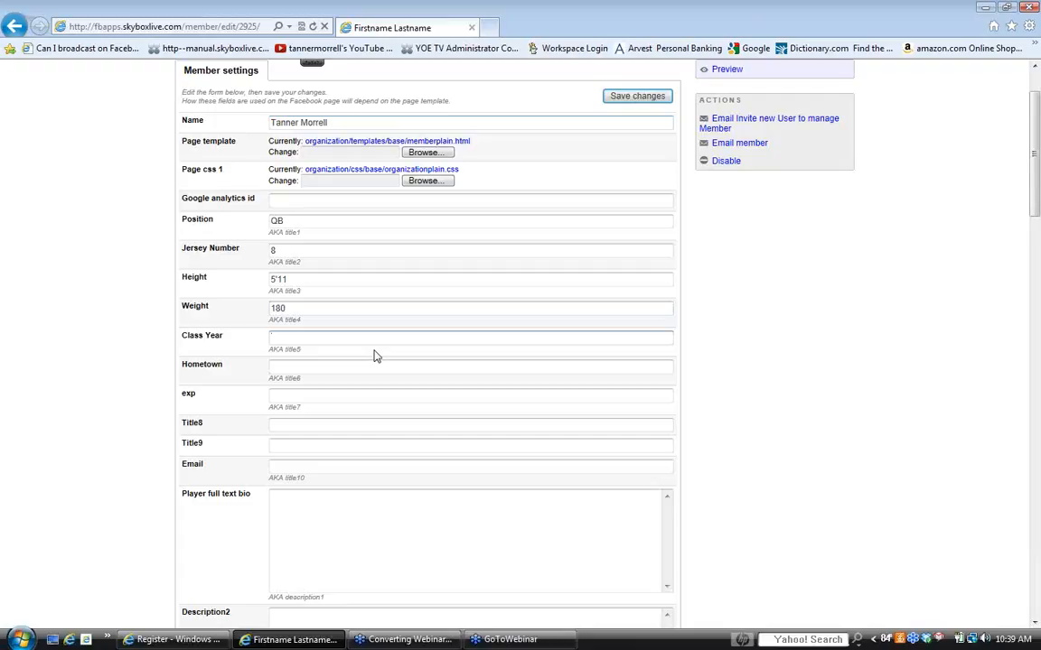
- Set the class year to '07 and the hometown to Alma, AR, leaving the exp field empty
text('07)
click(318, 364)
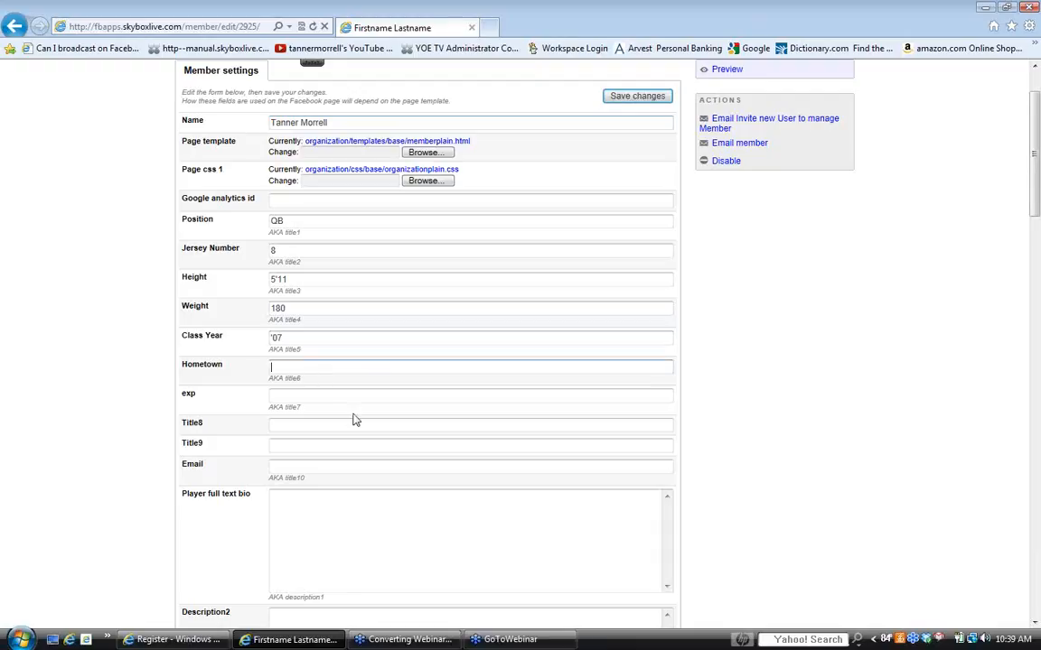
text(Alma, AR)
key(Tab)
key(Tab)
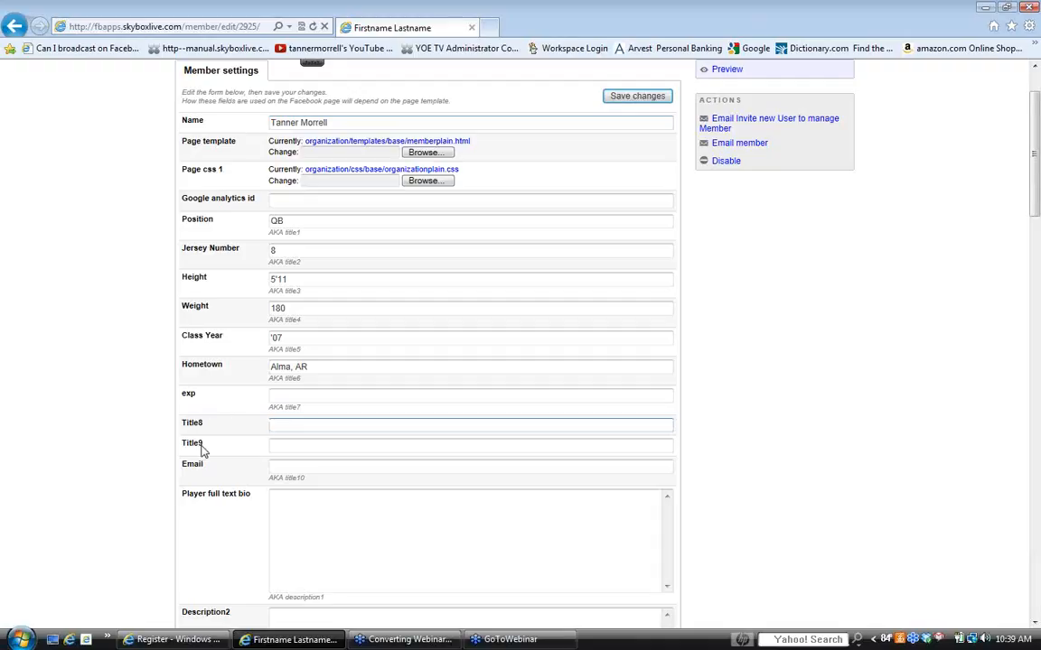
- Fill in the member's e-mail address
scroll(253, 435, down, 2)
scroll(268, 432, down, 1)
click(283, 295)
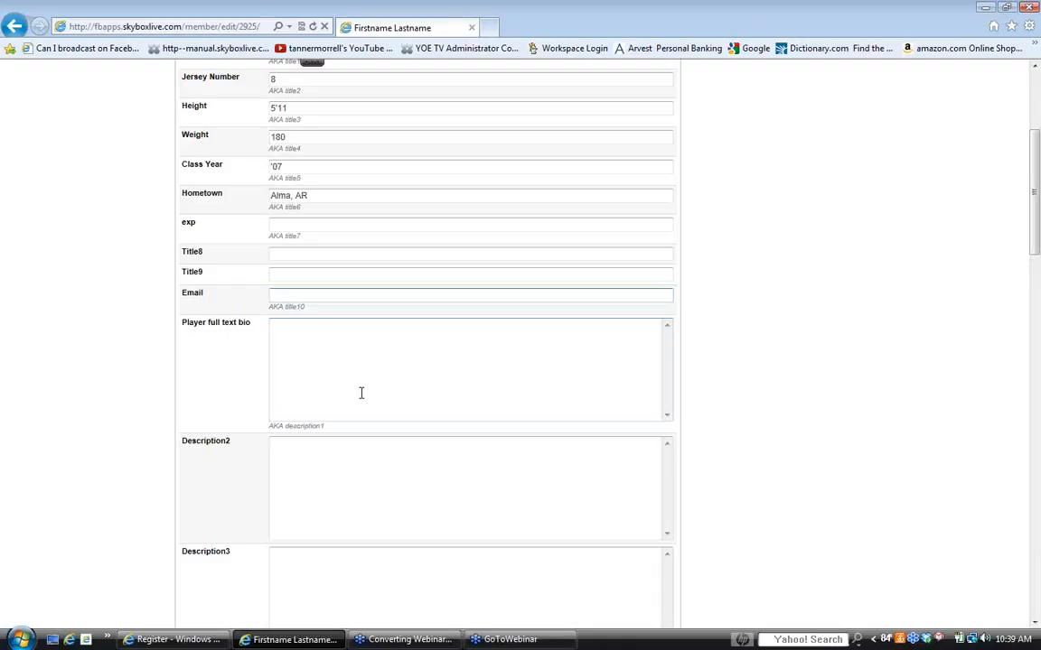
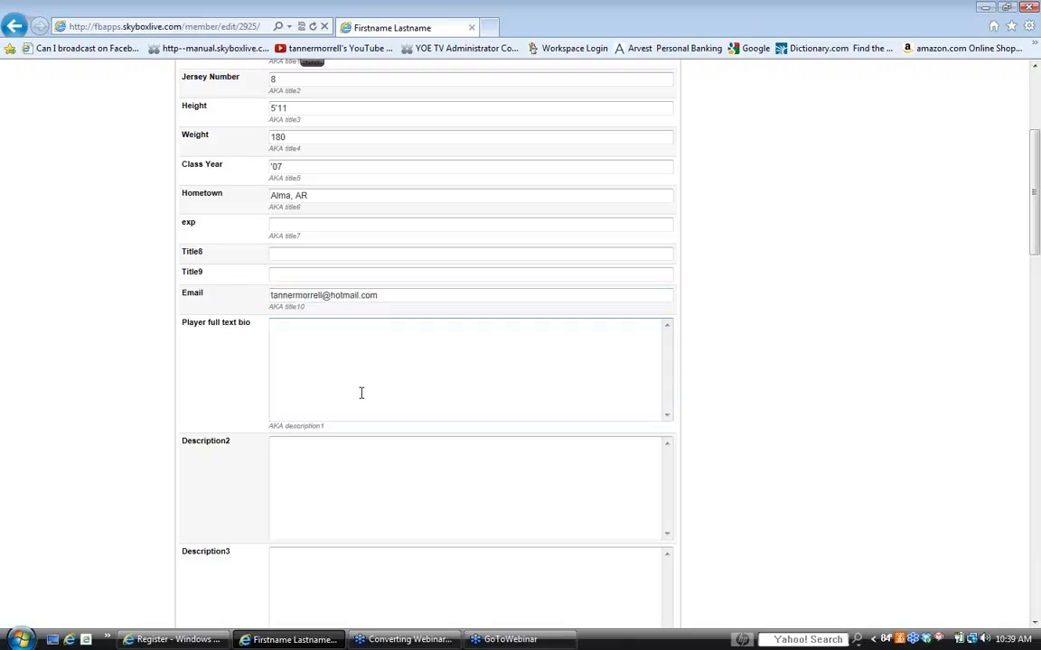
- Enter the player full text bio "I threw for 4,000 yards last season"
text(threw fo)
text(r 4,000)
text( yd)
text(r)
key(BackSpace)
text(ards al)
key(BackSpace)
key(BackSpace)
text(last season)
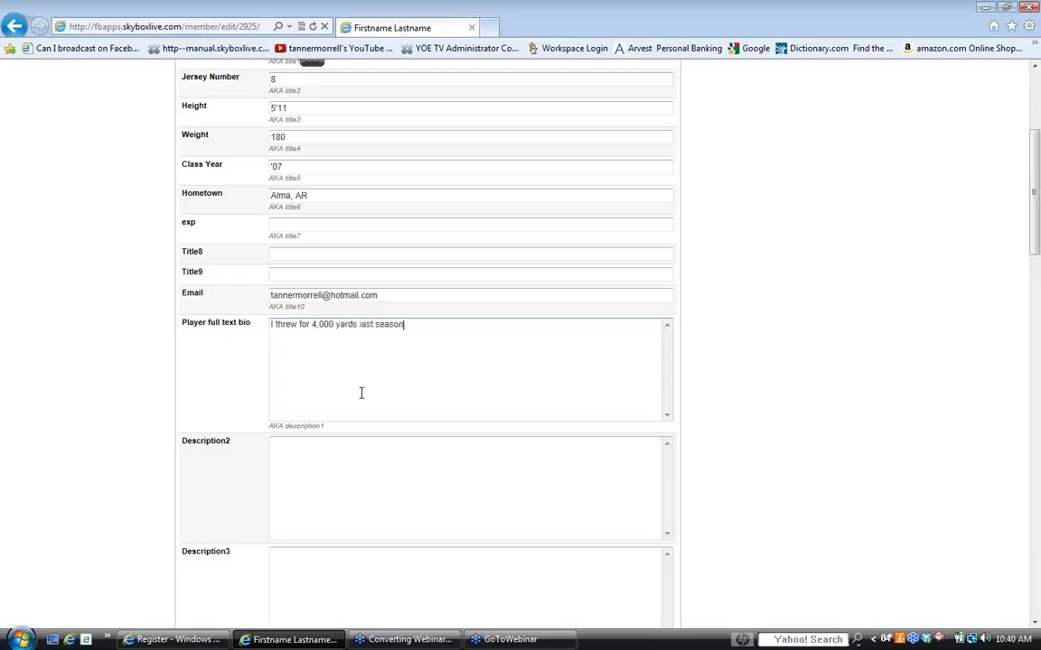
- Choose the image whose file name starts with 223118_142 from the Pictures folder as the player mugshot
scroll(321, 420, down, 5)
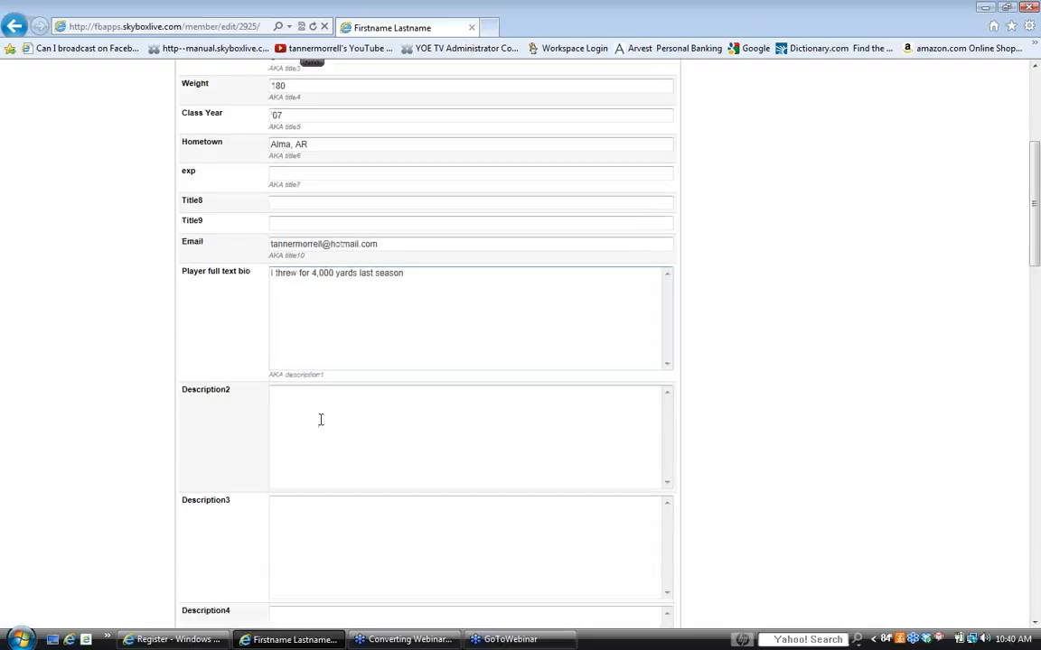
scroll(355, 366, down, 3)
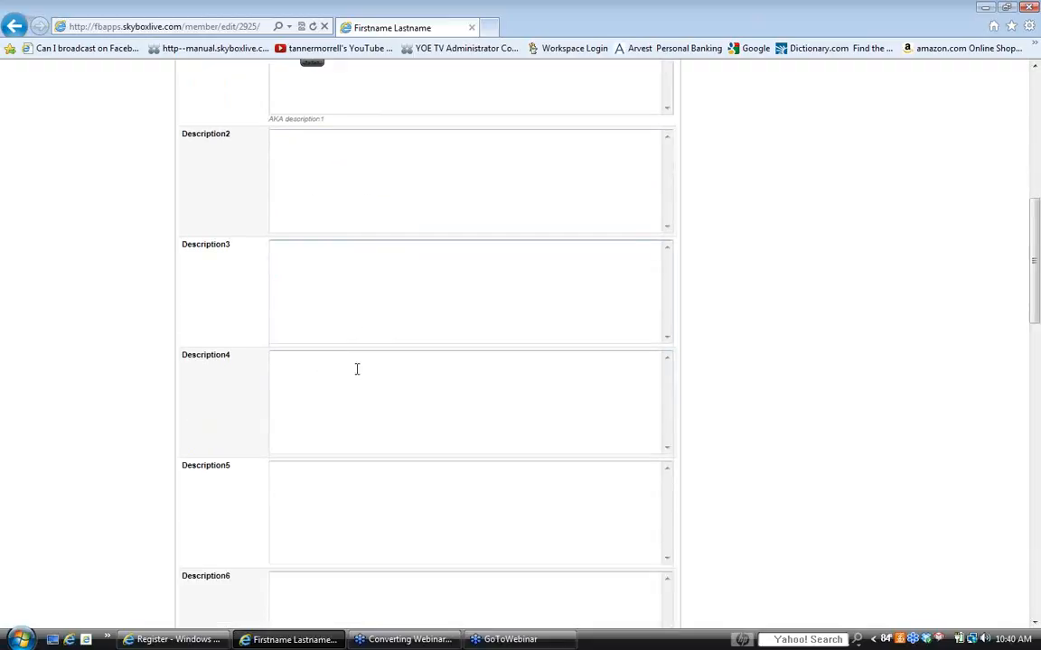
scroll(387, 395, down, 7)
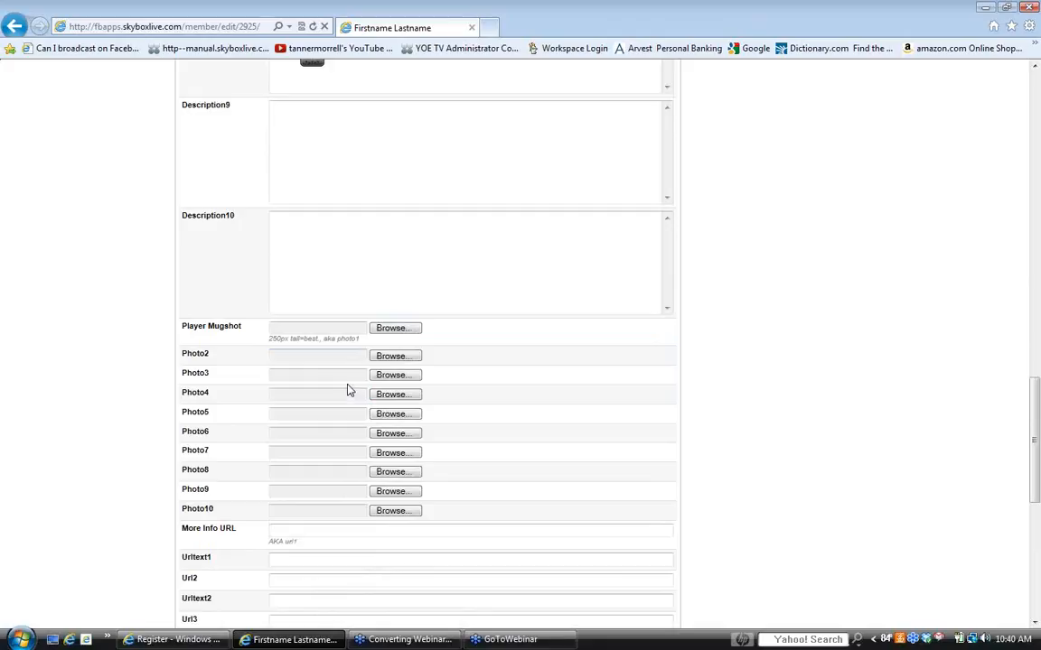
scroll(352, 380, down, 1)
click(394, 244)
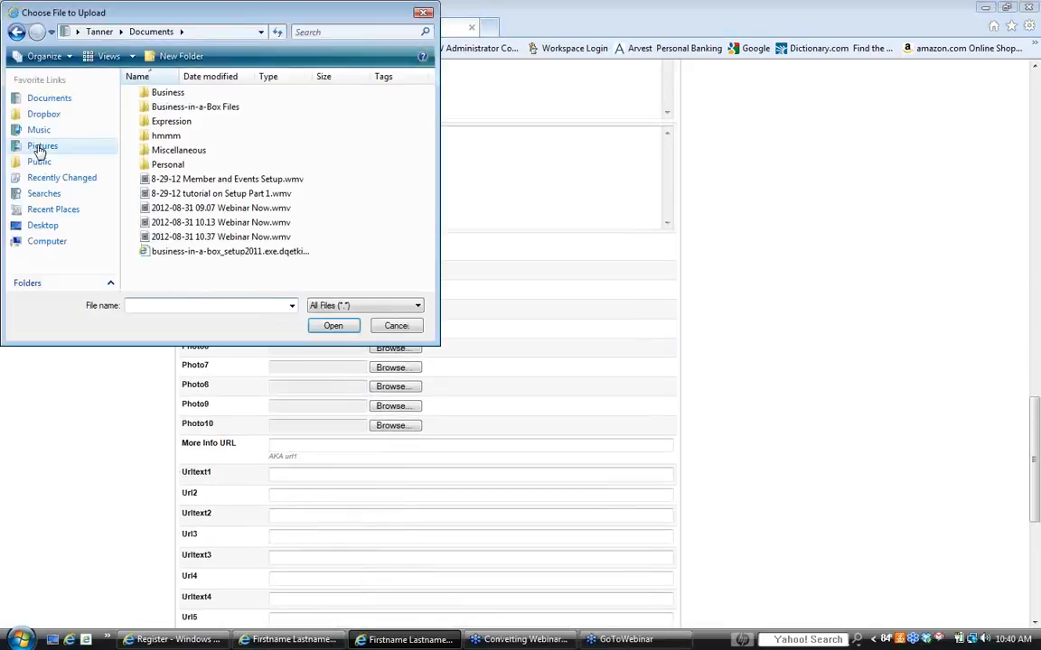
click(41, 147)
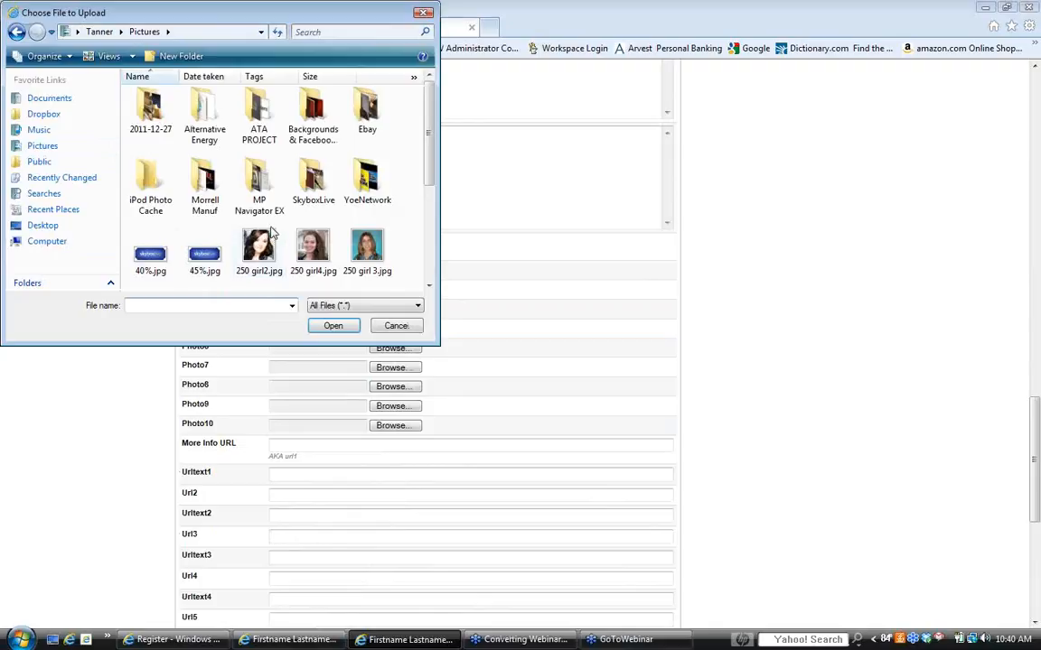
drag(432, 164, 431, 201)
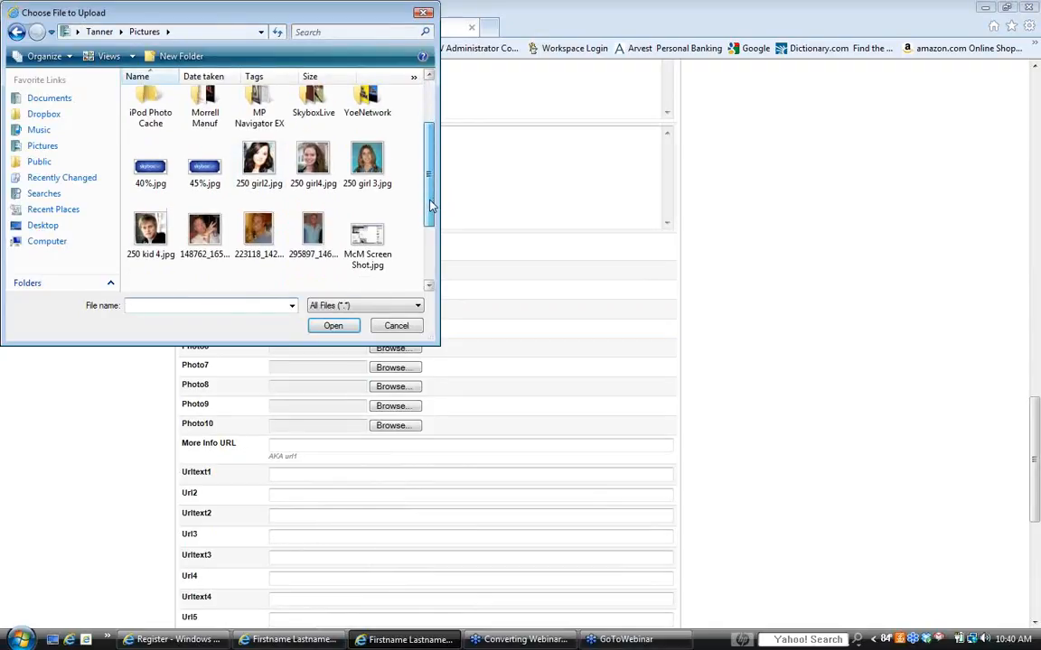
click(259, 233)
double_click(259, 233)
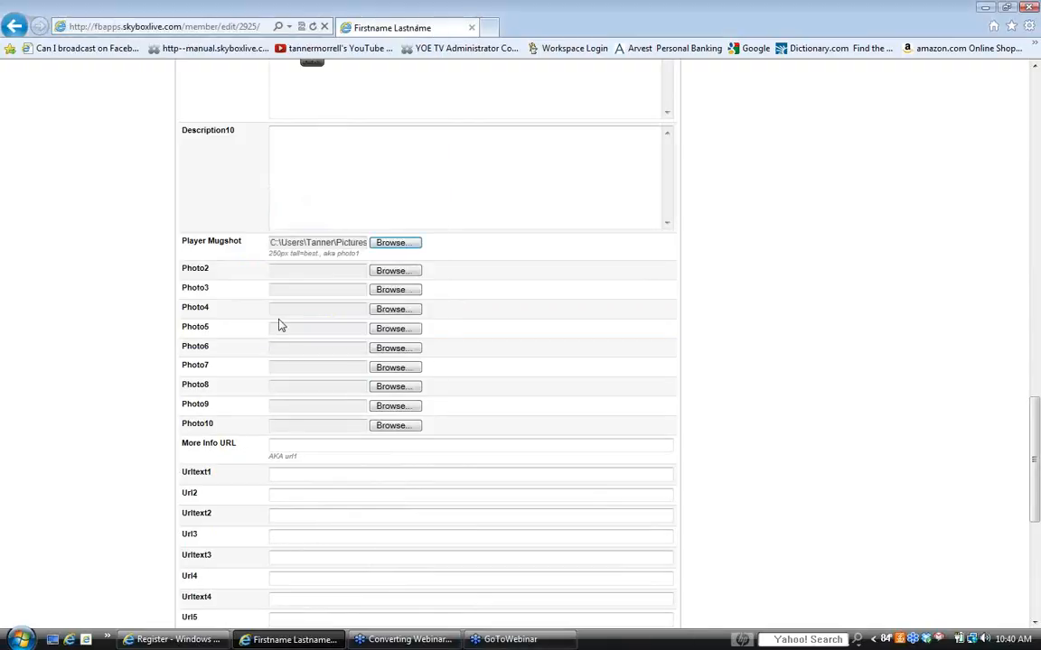
drag(268, 254, 357, 253)
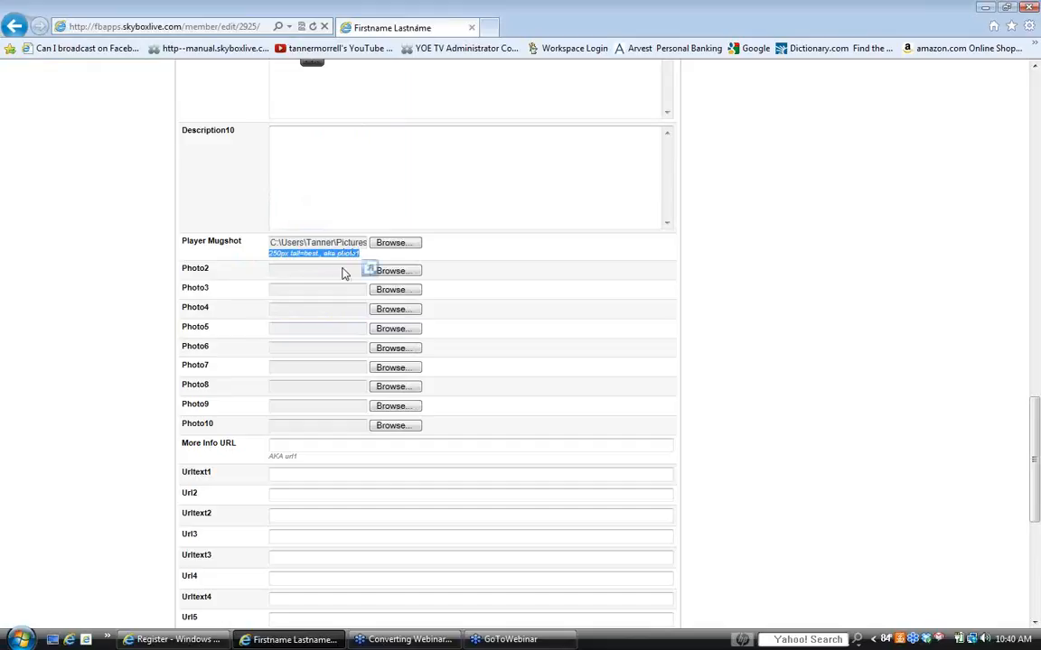
- Go to the More Info URL field, and open skyboxlive.com in a new browser tab to find a link for it
scroll(249, 327, down, 2)
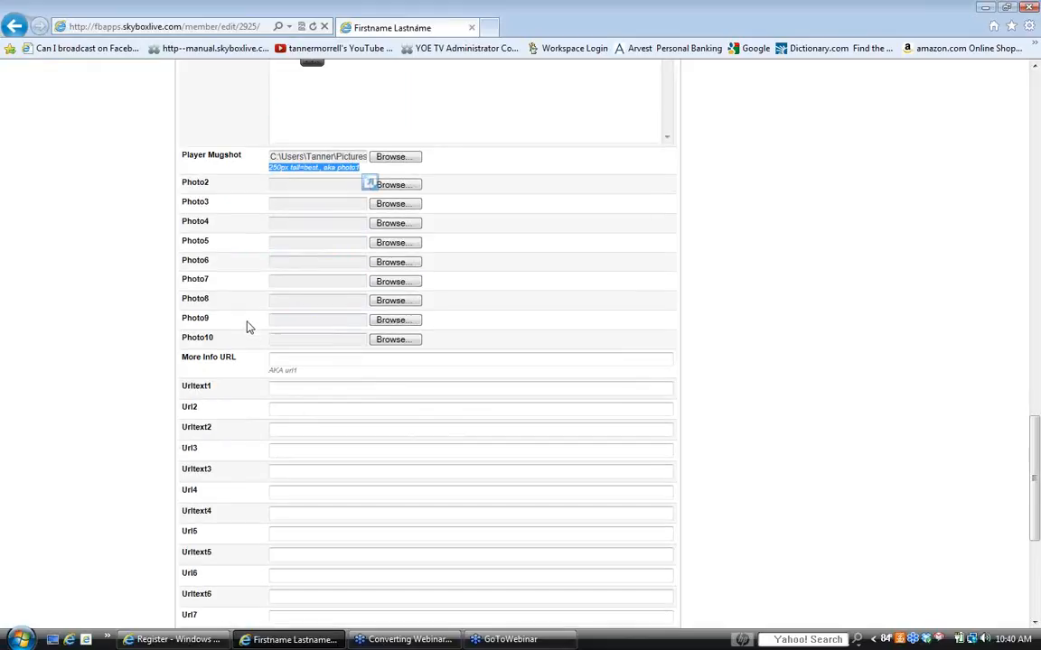
scroll(248, 327, down, 2)
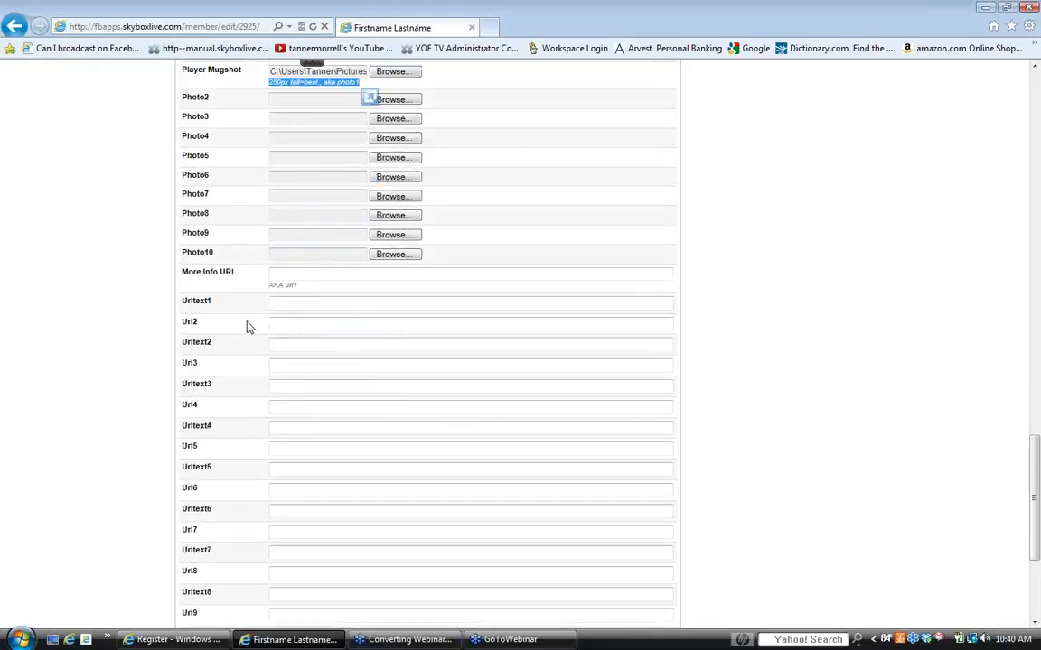
click(297, 274)
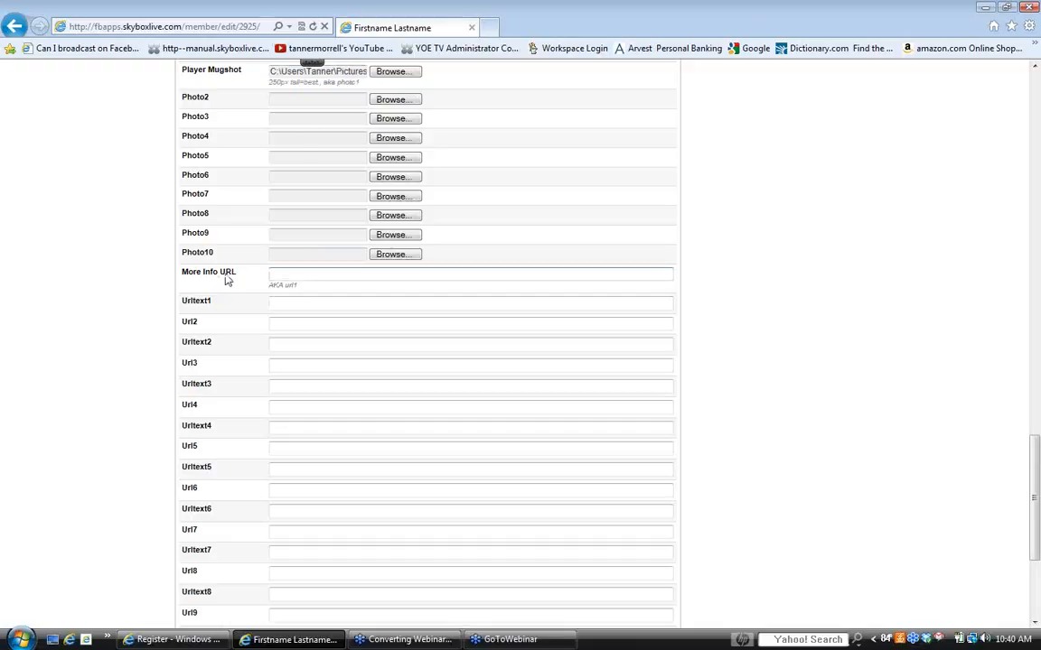
click(491, 30)
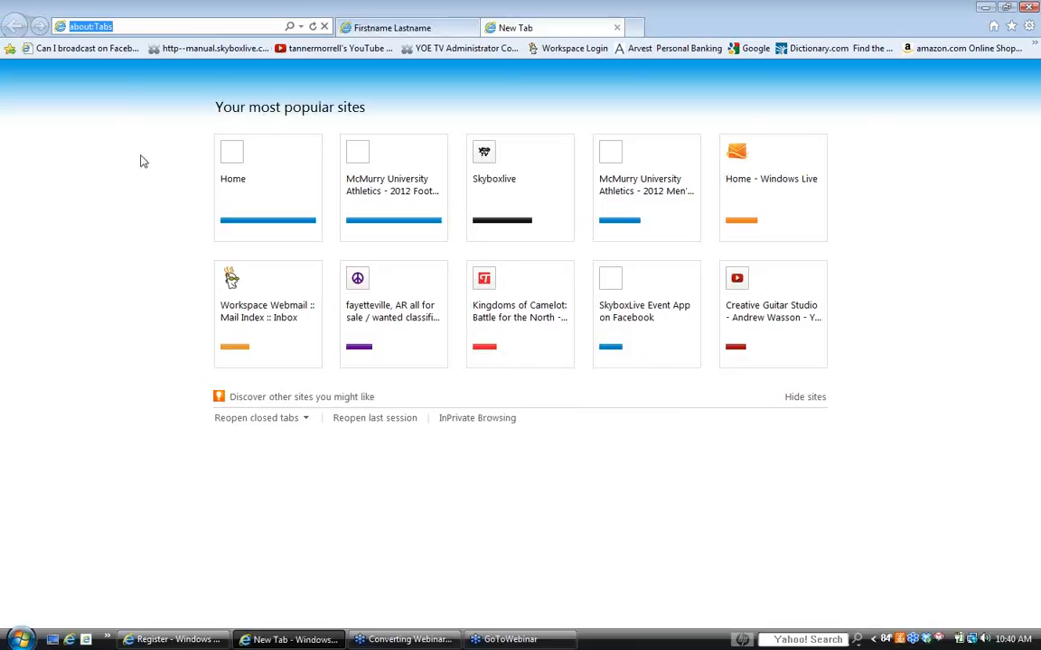
text(skyboxlive)
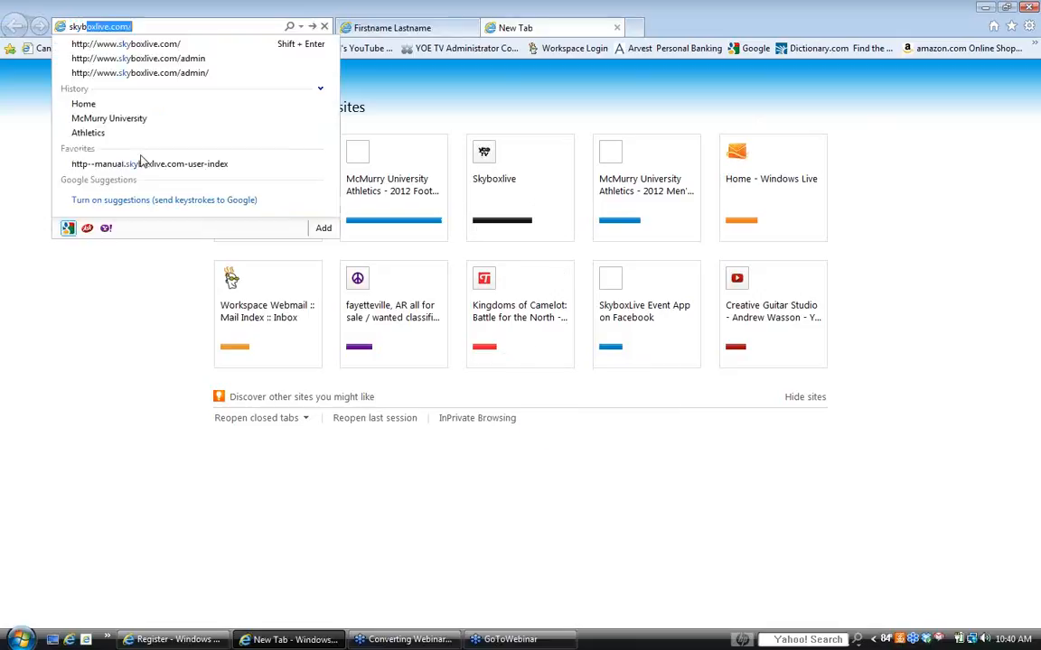
text(.com)
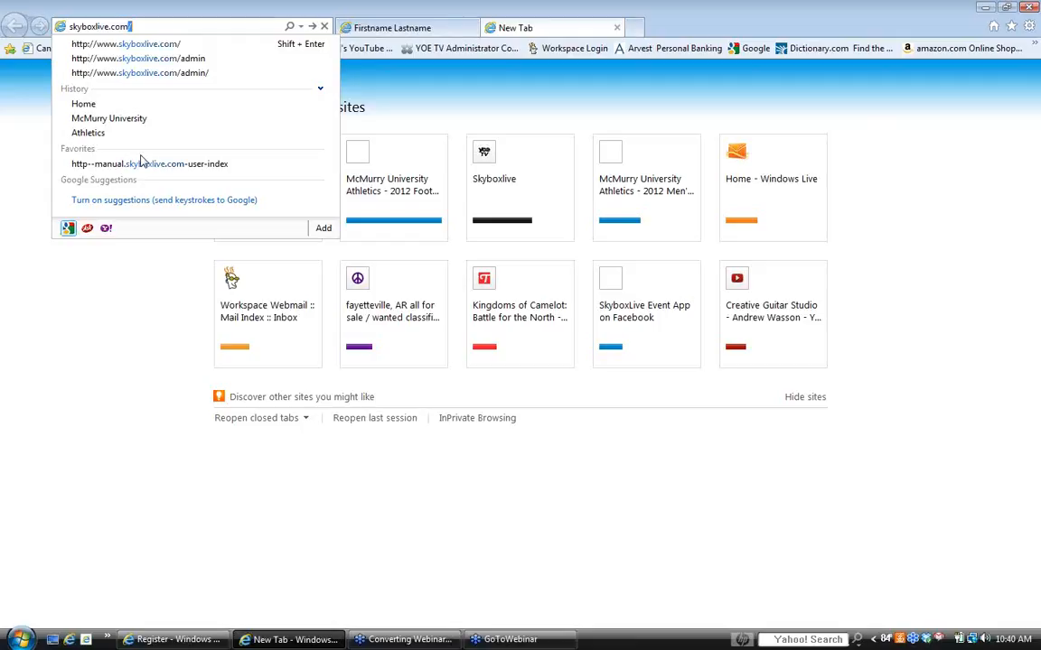
key(Return)
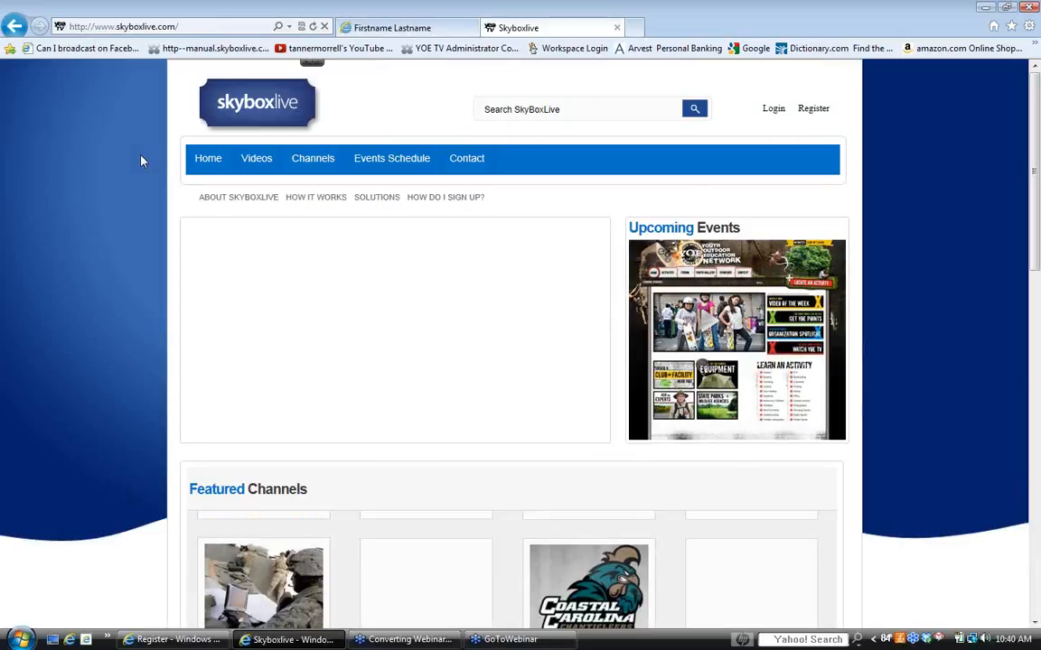
- Search SkyboxLive for "mcmurry" and open the McMurry Football channel
click(526, 108)
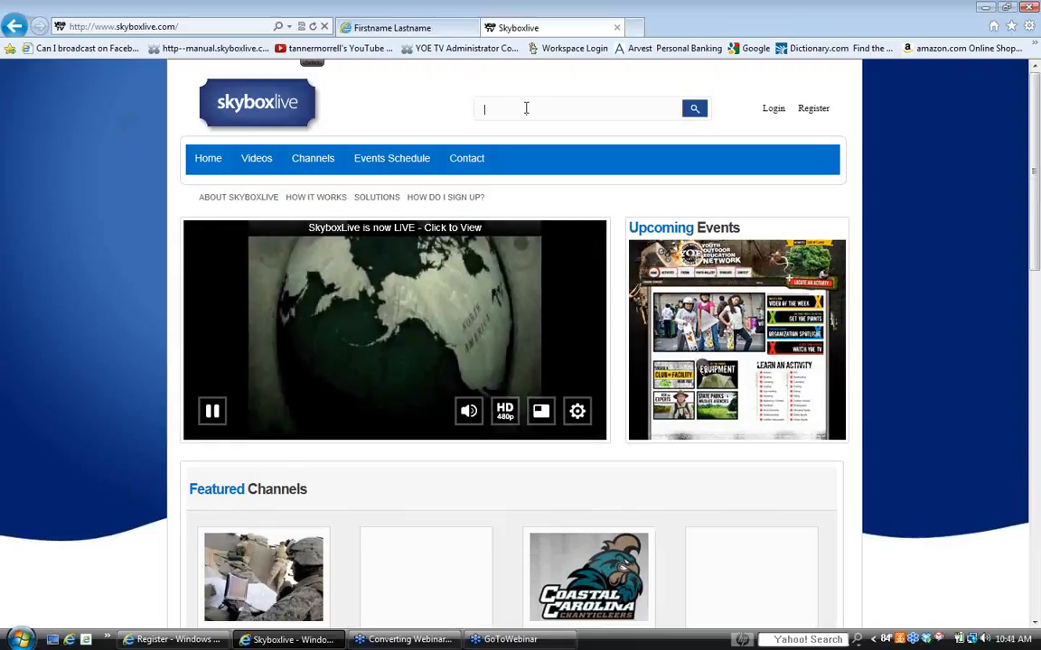
text(mcmurry)
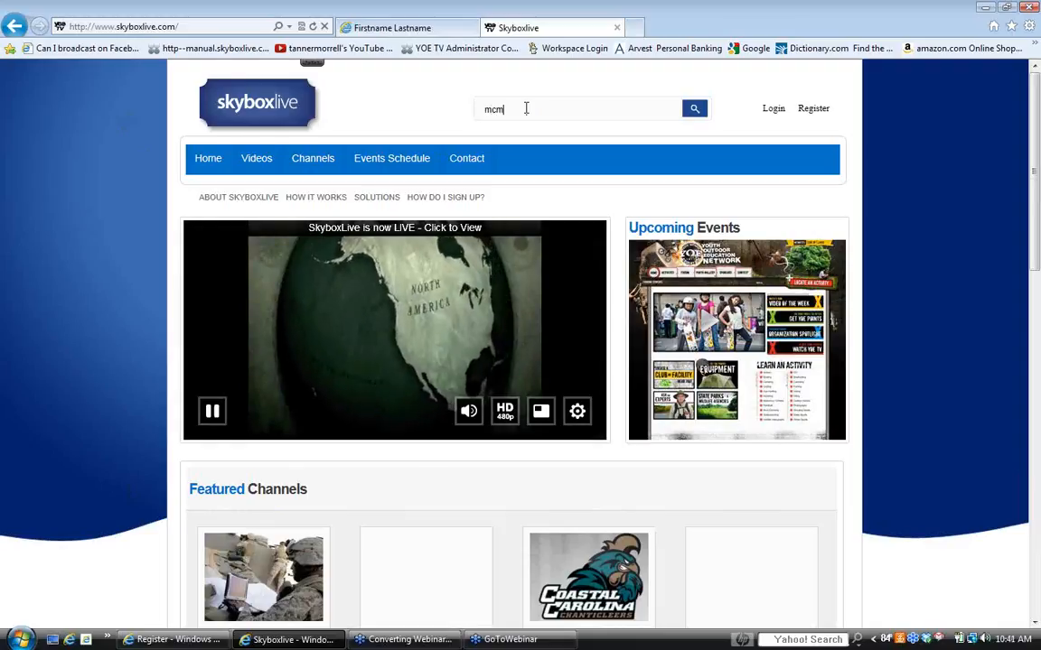
key(Return)
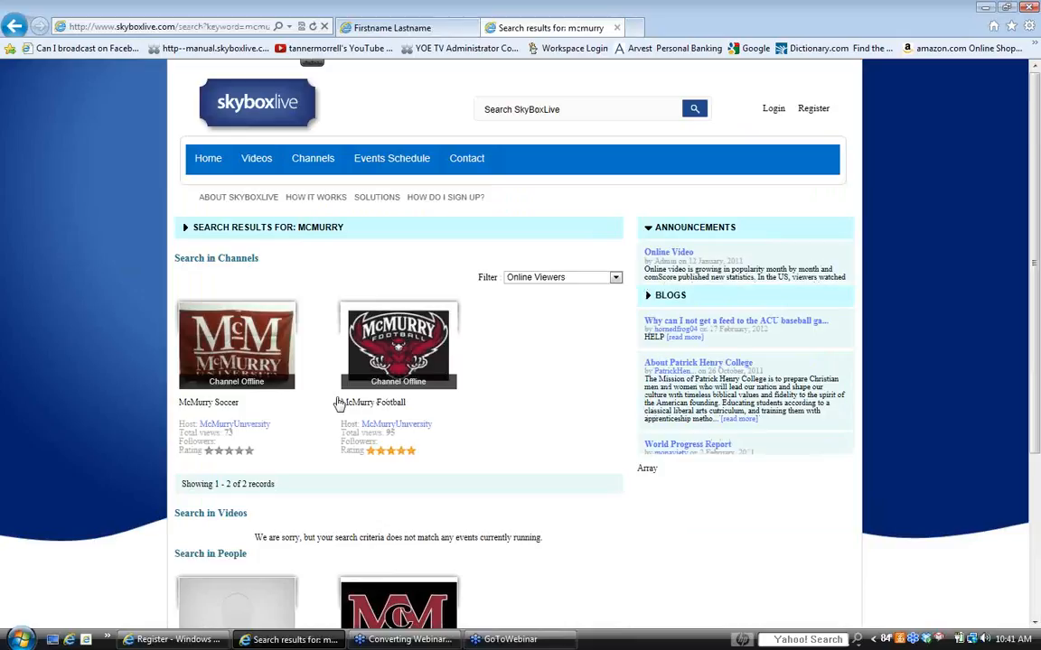
double_click(338, 403)
click(397, 353)
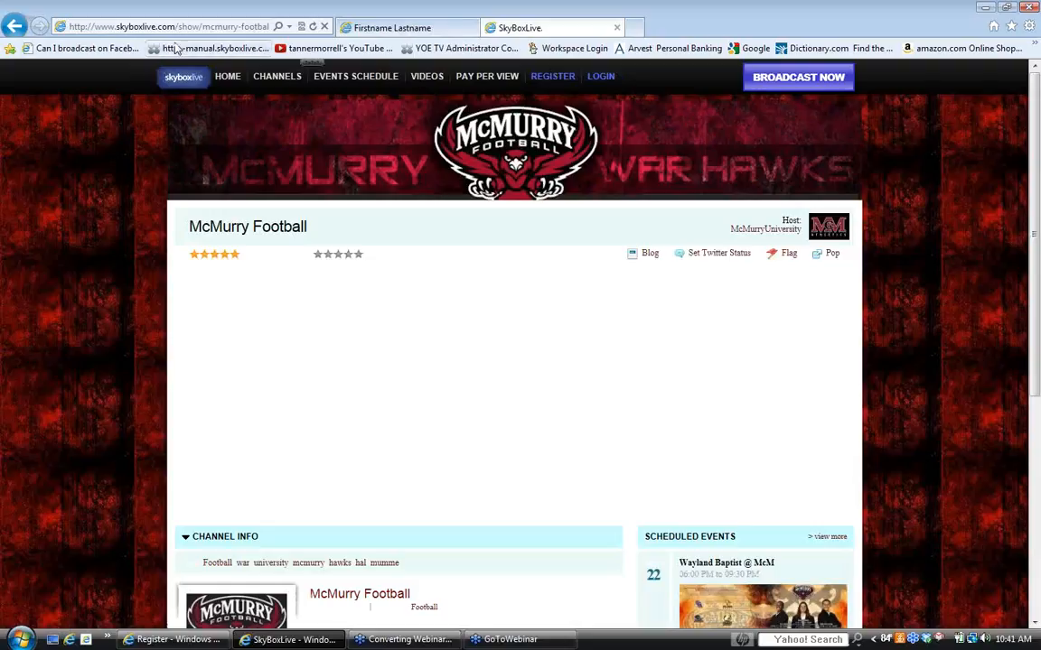
- Copy the McMurry Football channel's web address and paste it into the member's More Info URL field
click(215, 27)
right_click(215, 27)
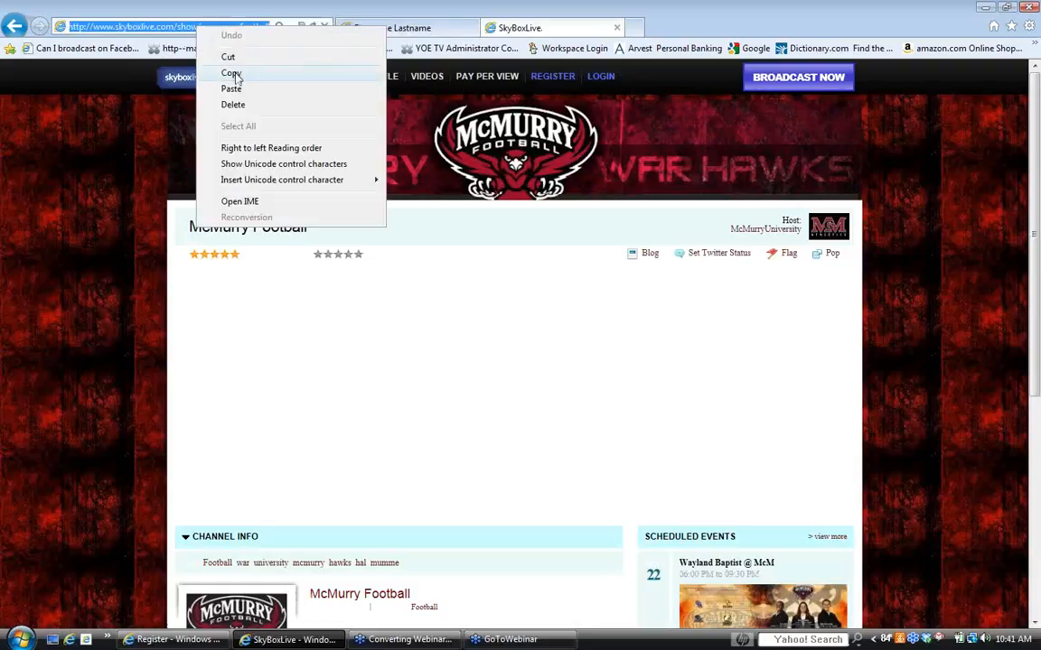
click(233, 72)
click(417, 32)
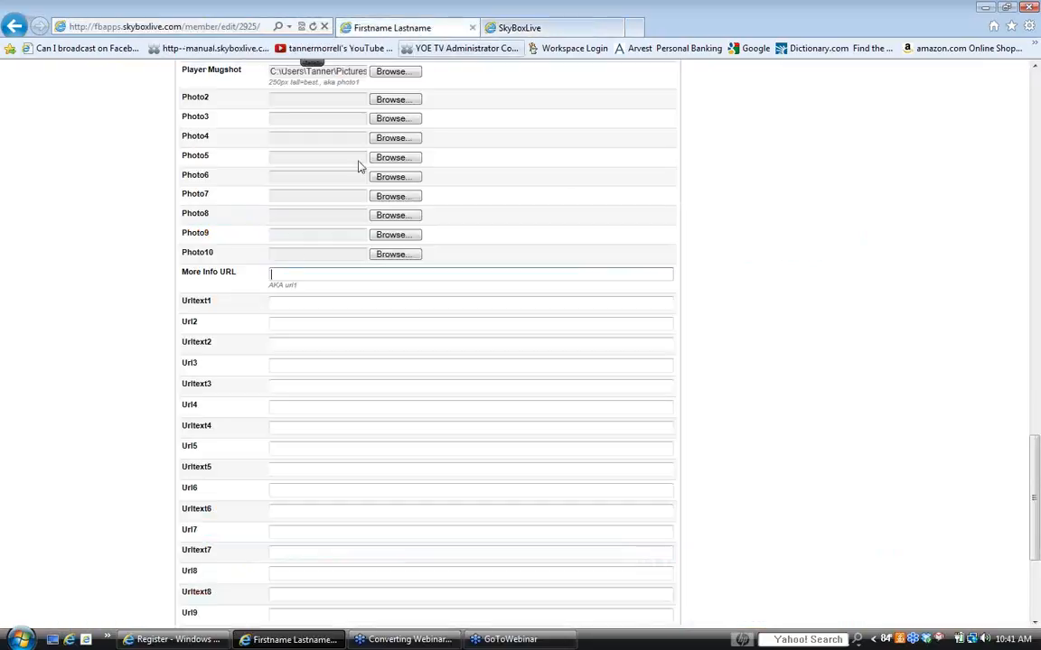
right_click(286, 275)
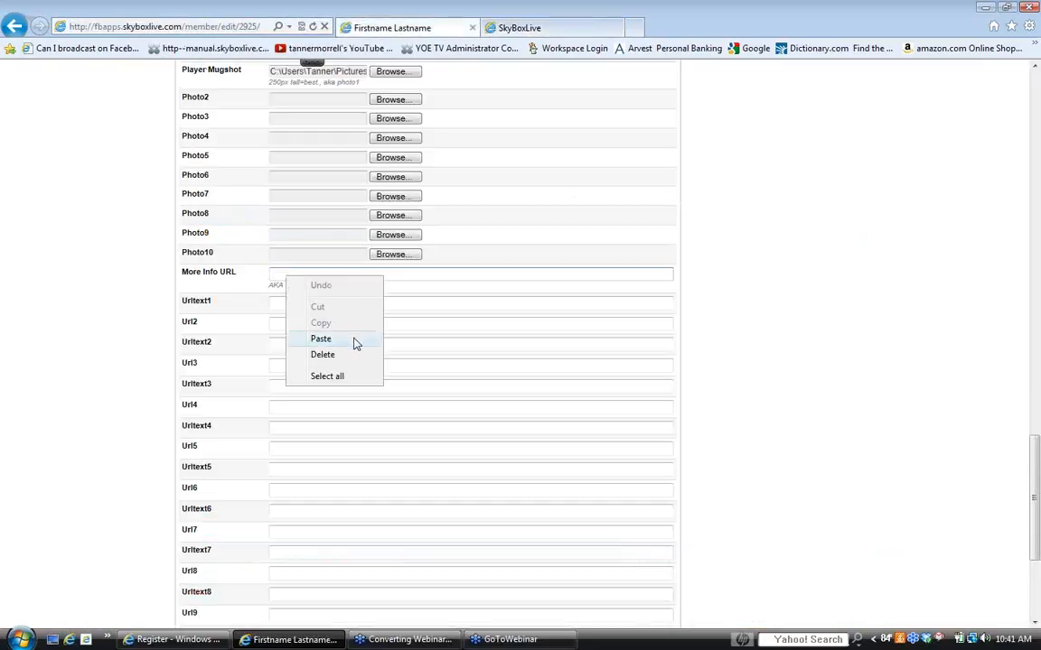
click(321, 338)
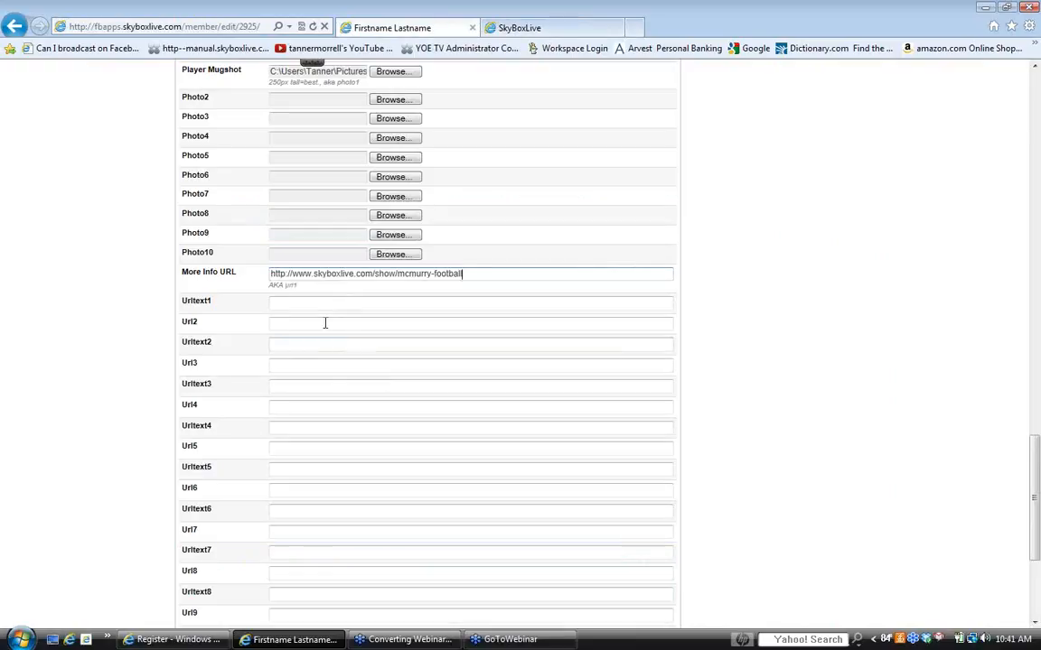
- Recheck the McMurry Football channel page, return to the member form and save the profile changes
click(523, 29)
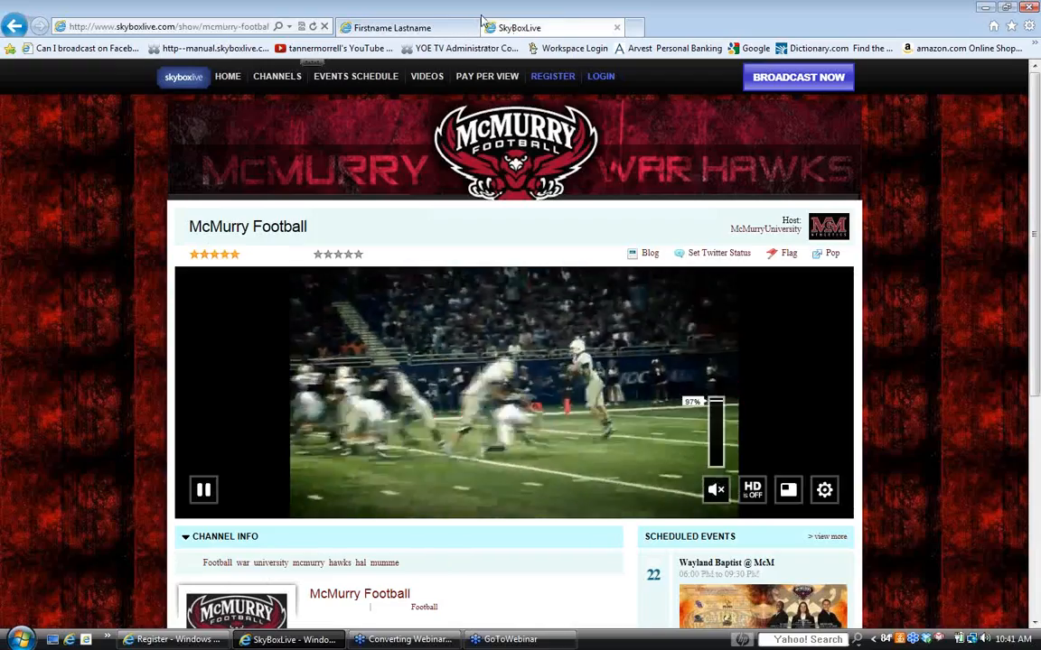
click(392, 27)
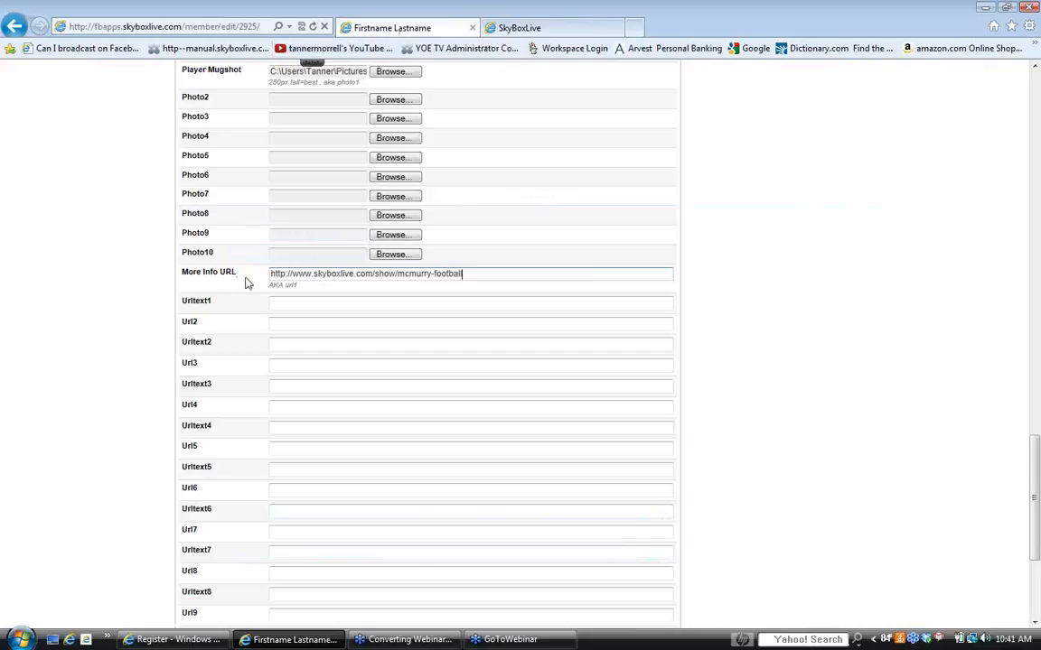
scroll(288, 360, down, 3)
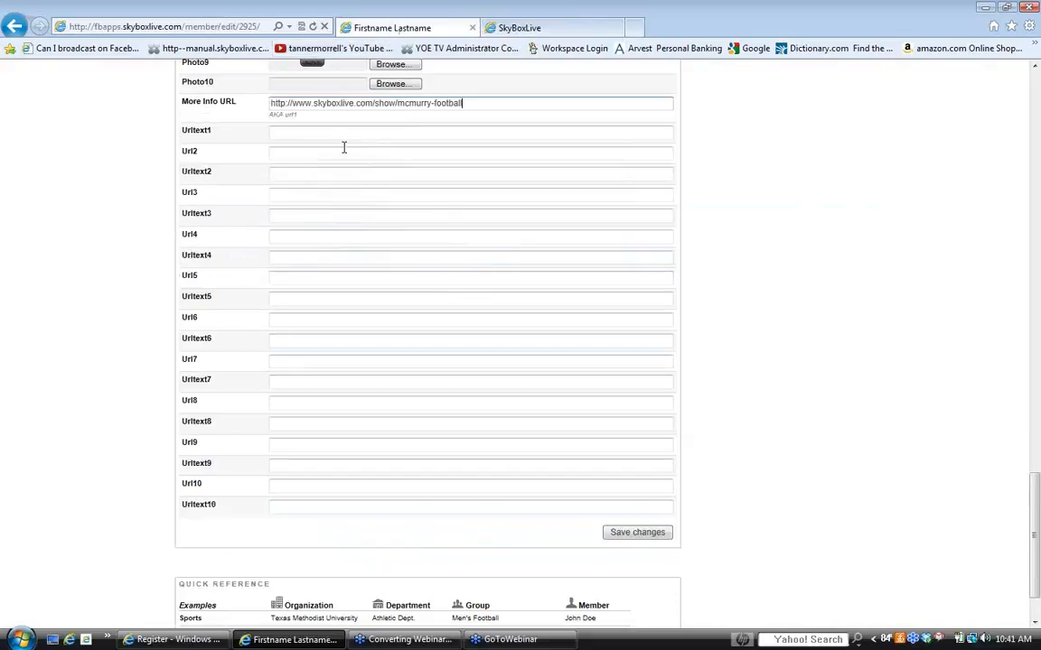
click(636, 535)
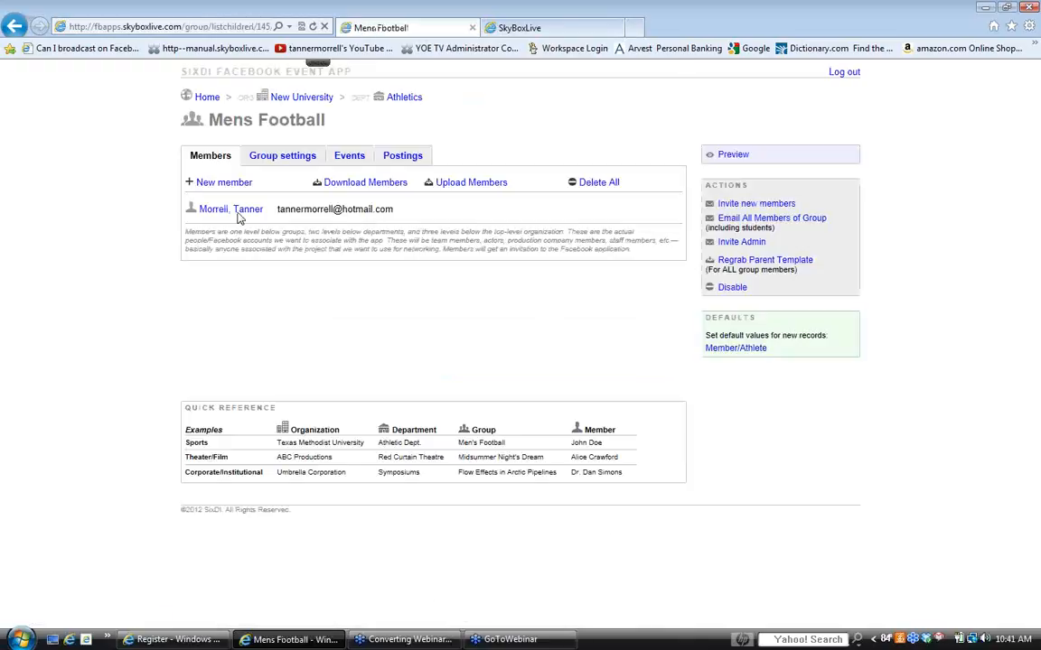
- Preview the Mens Football group on Facebook, dismiss the browser notice and look over the roster page
click(713, 154)
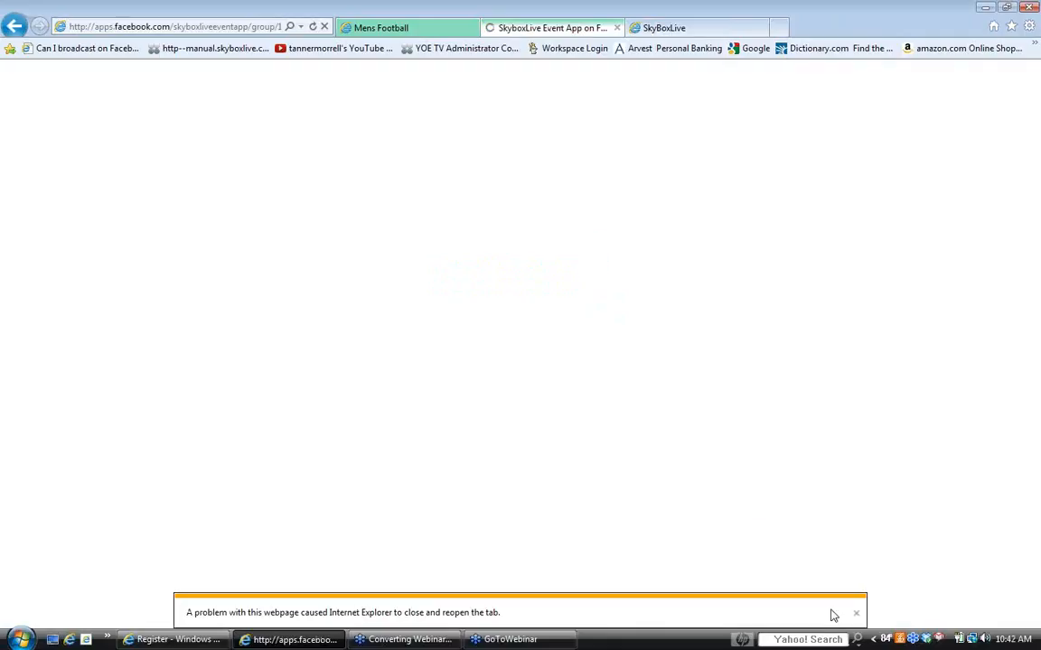
click(855, 613)
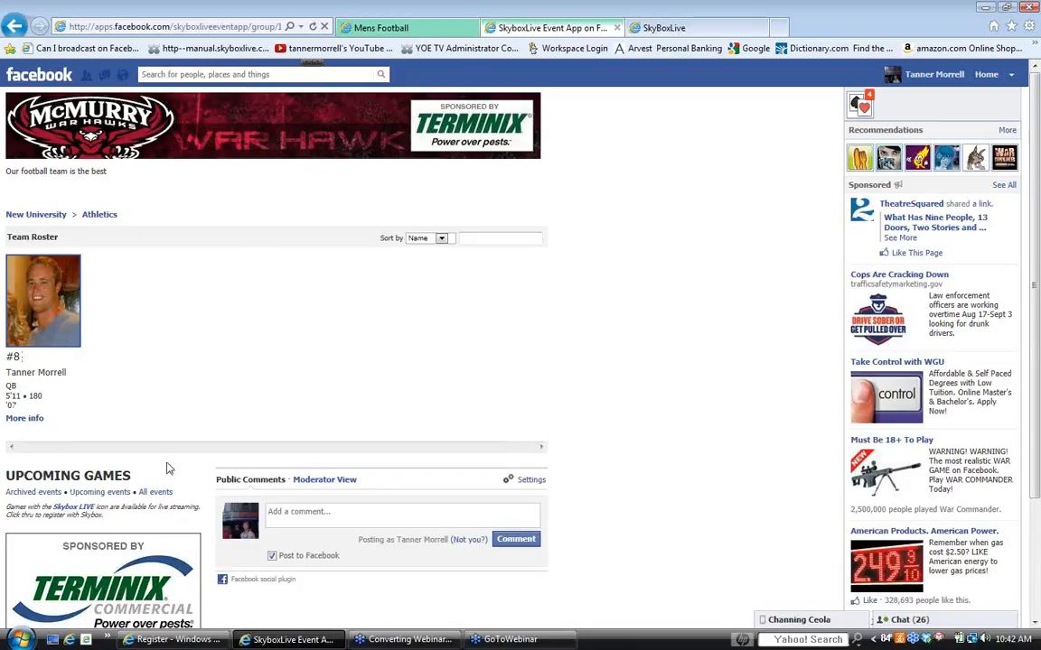
scroll(167, 468, down, 3)
scroll(176, 456, up, 3)
- Open the player's profile from the team roster, review its details, bio and comments area, and close the preview
click(45, 312)
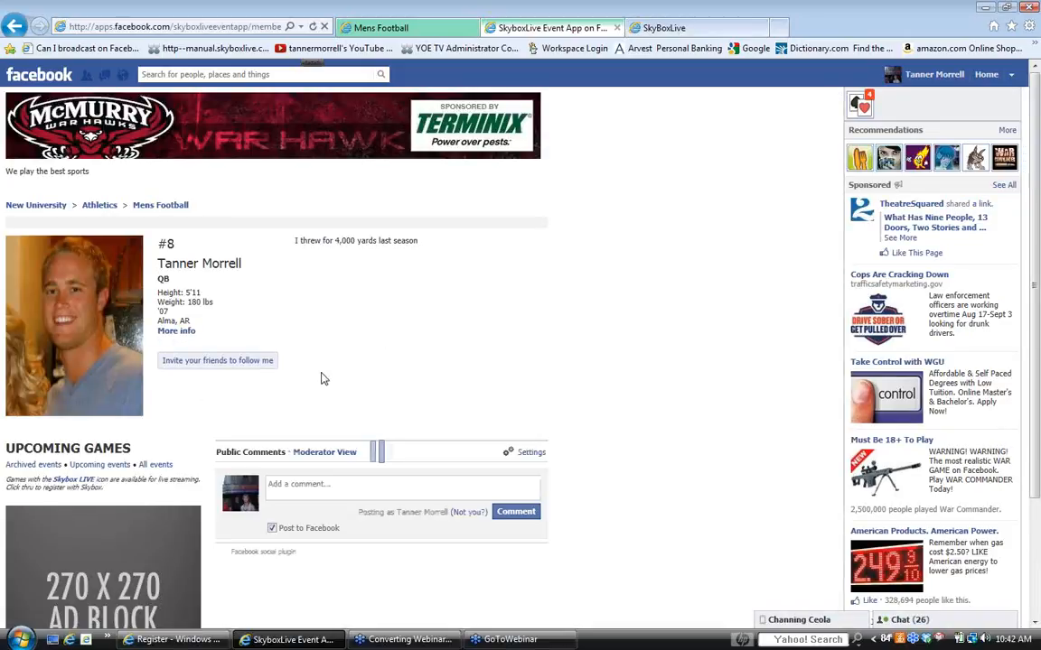
scroll(308, 391, down, 2)
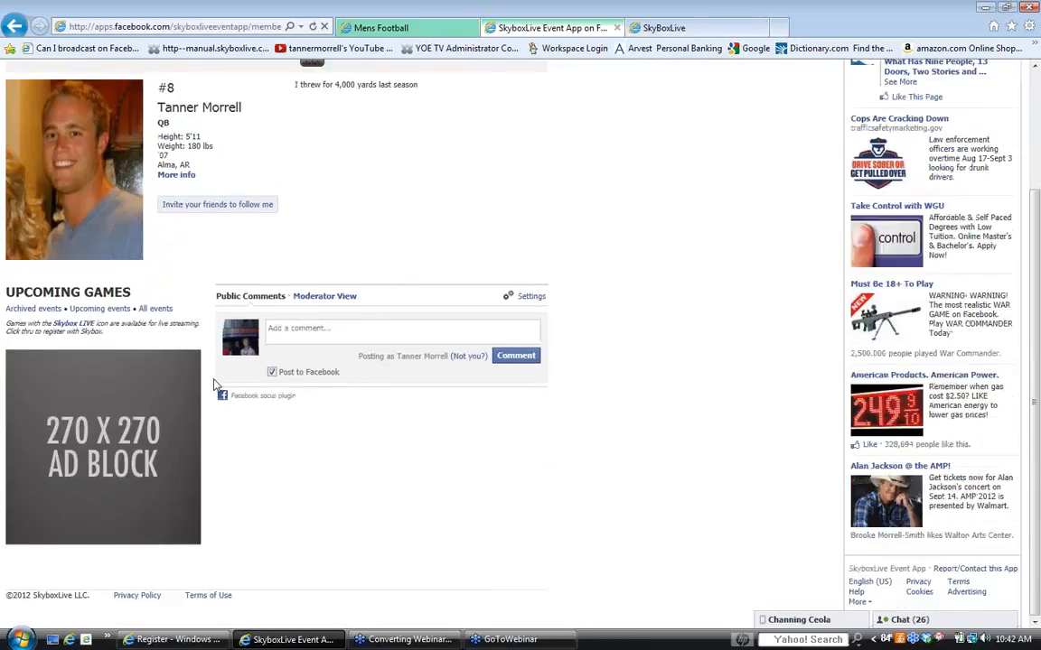
scroll(214, 384, up, 2)
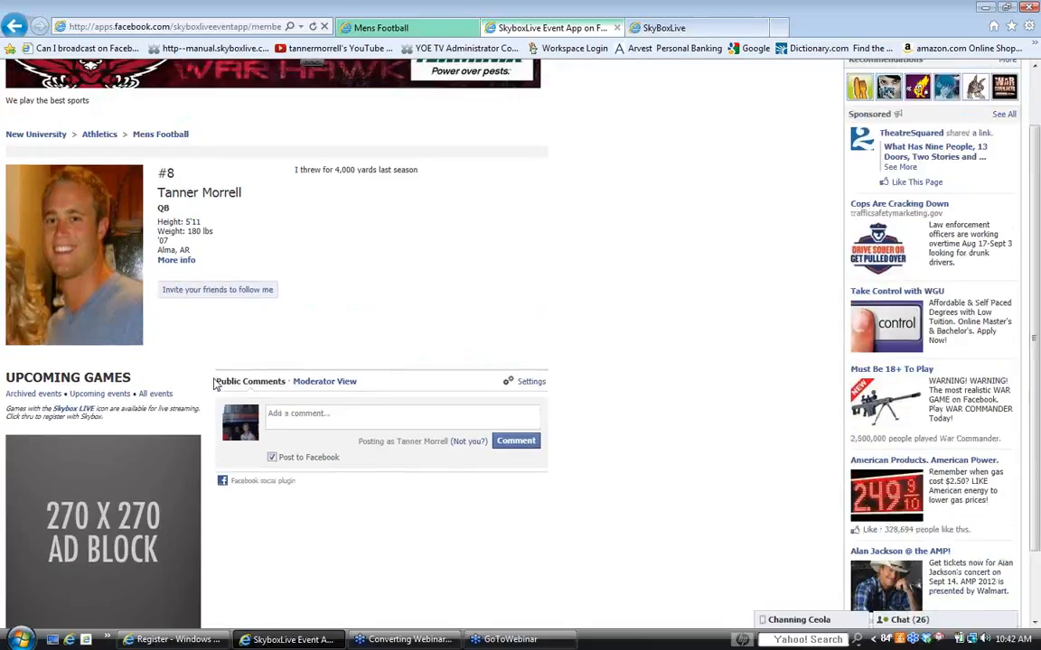
scroll(214, 384, down, 2)
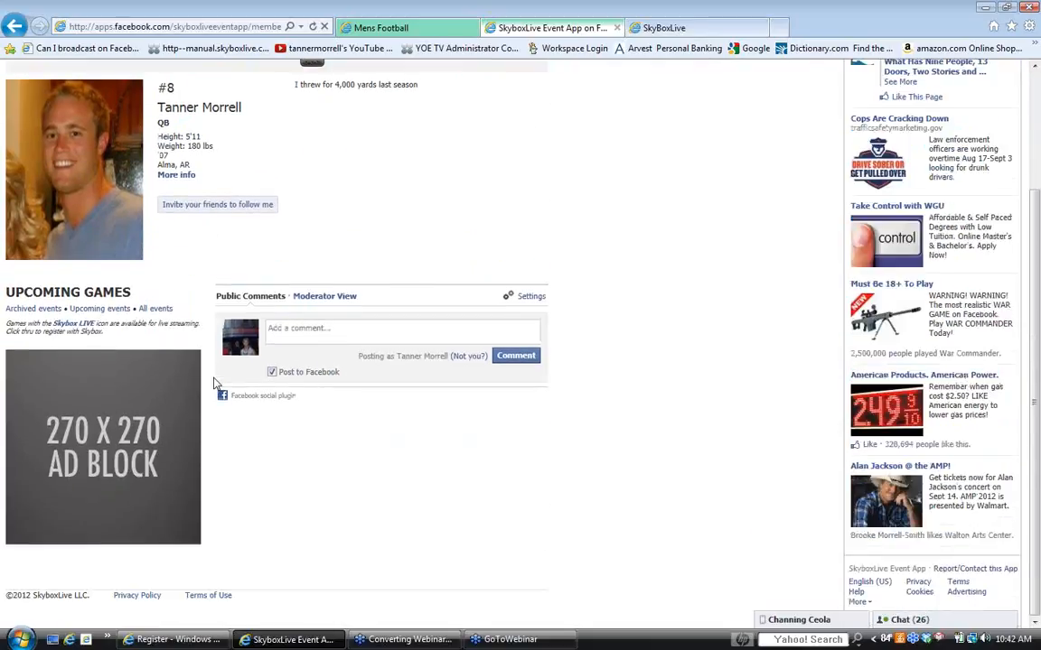
scroll(214, 384, up, 2)
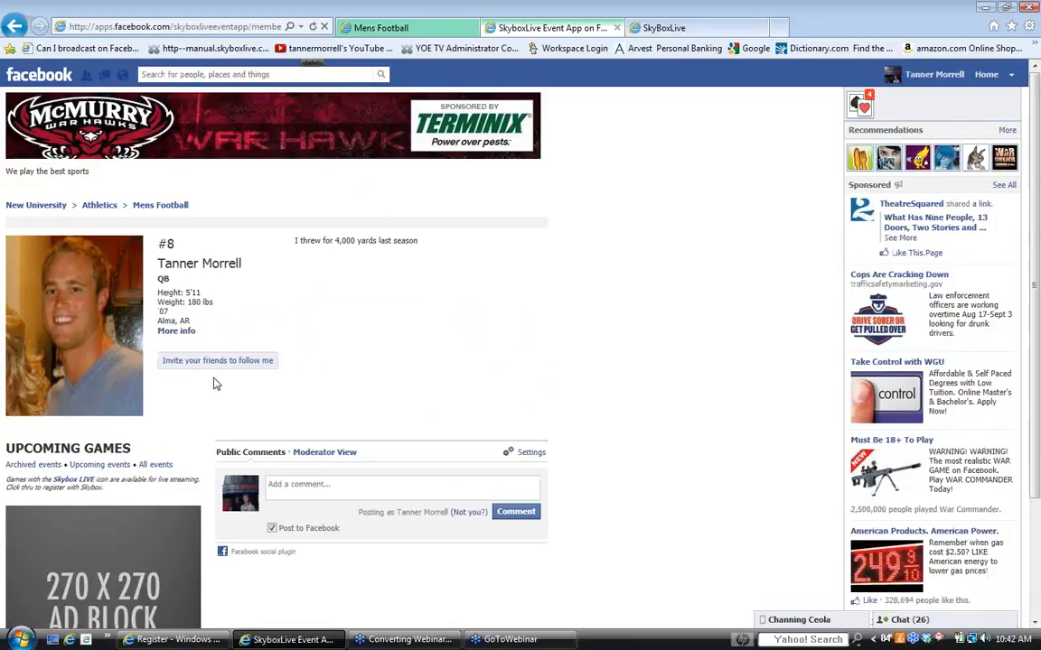
scroll(214, 384, down, 2)
scroll(214, 384, up, 2)
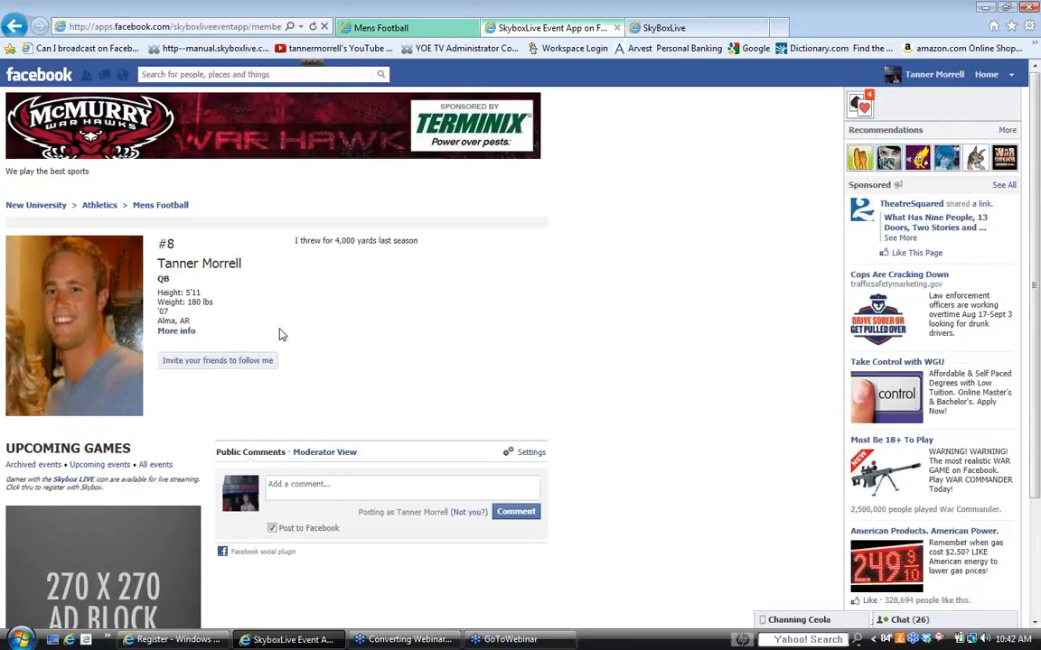
click(618, 29)
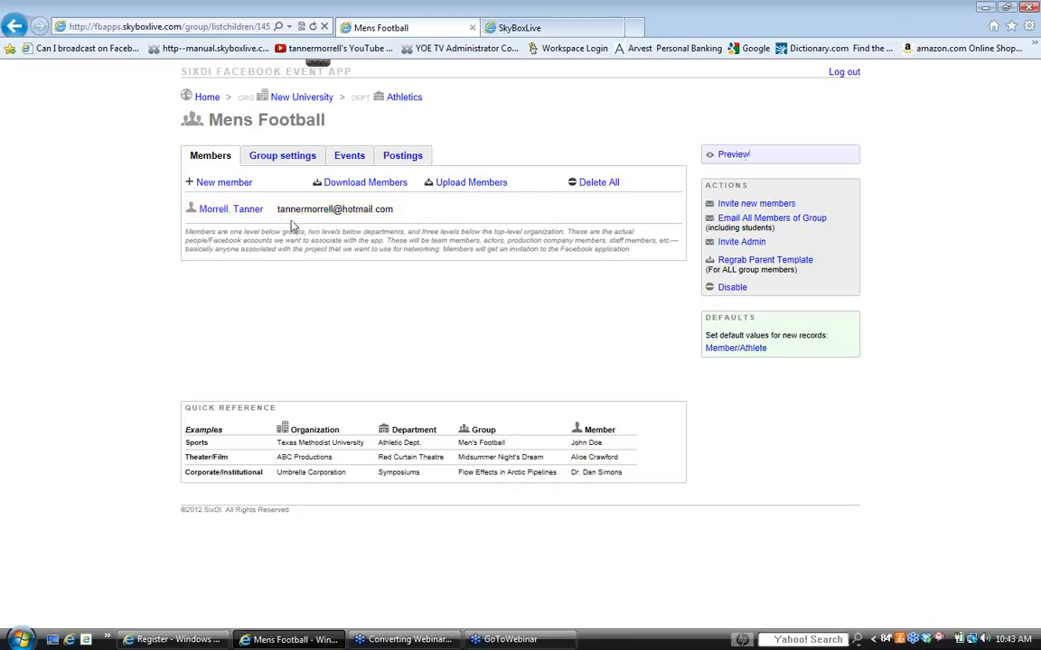
- Open the player's member record from the Mens Football list and disable the member
click(244, 210)
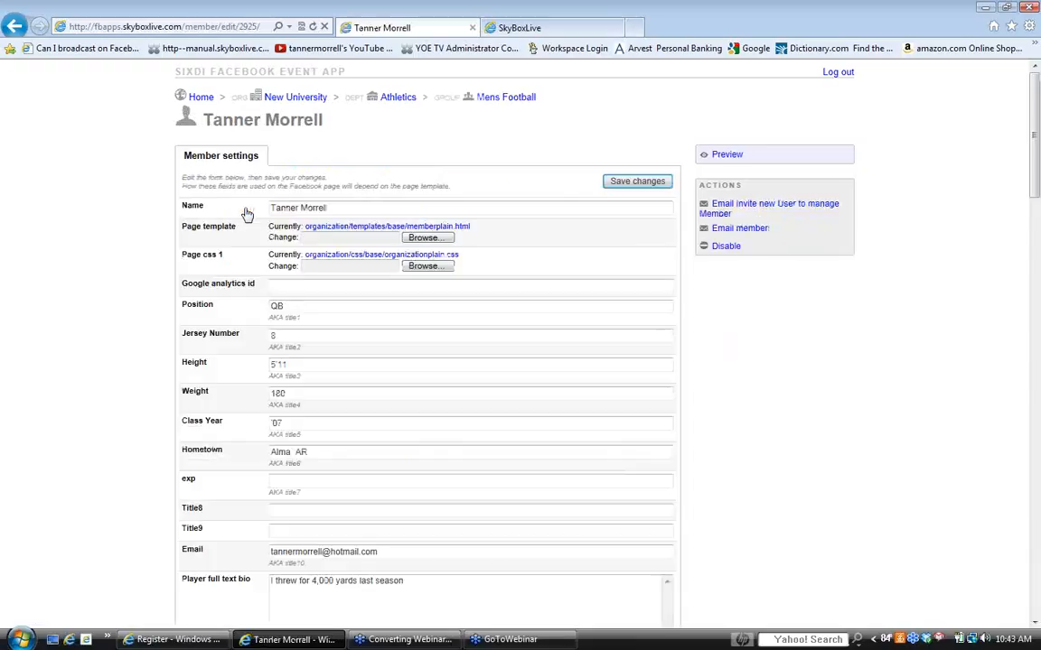
click(726, 247)
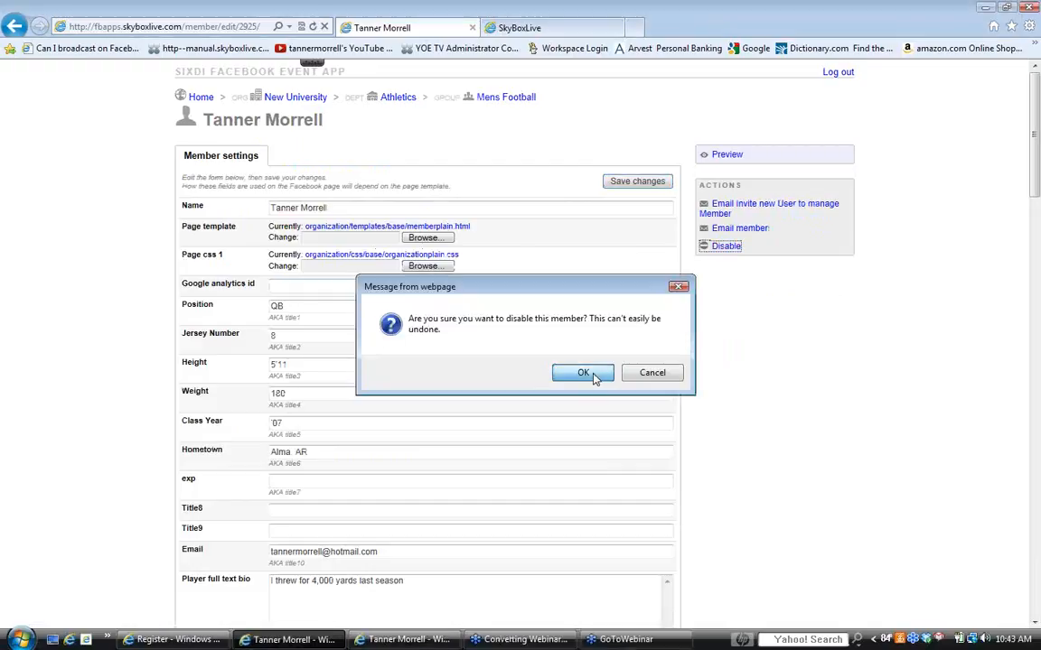
click(584, 373)
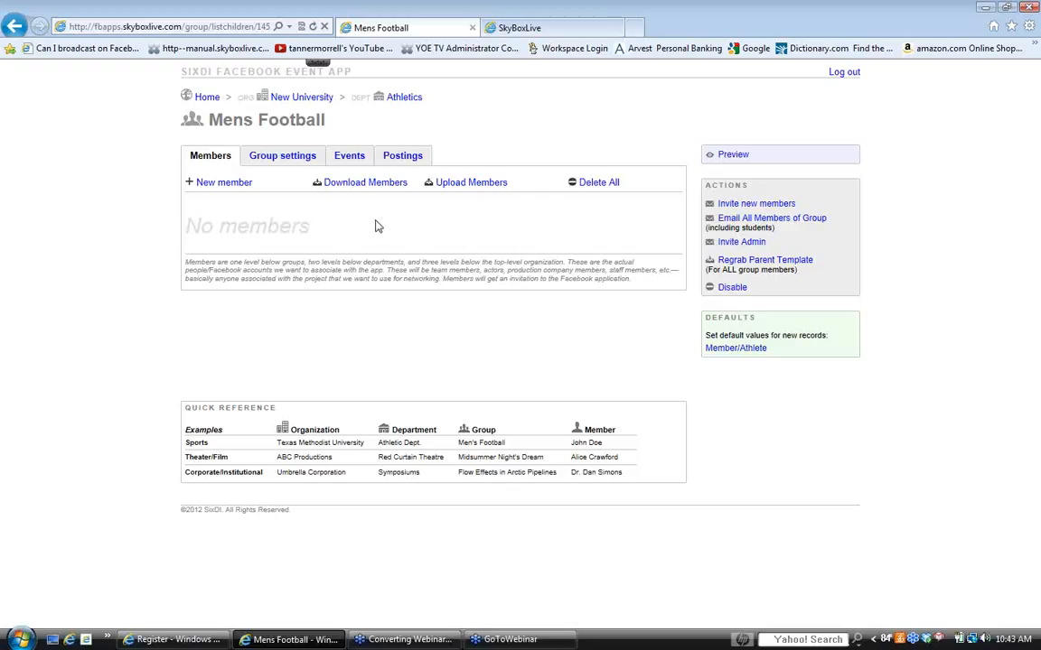
- Download the Mens Football member list, open the CSV in Excel and go to the first empty memberID cell
click(387, 183)
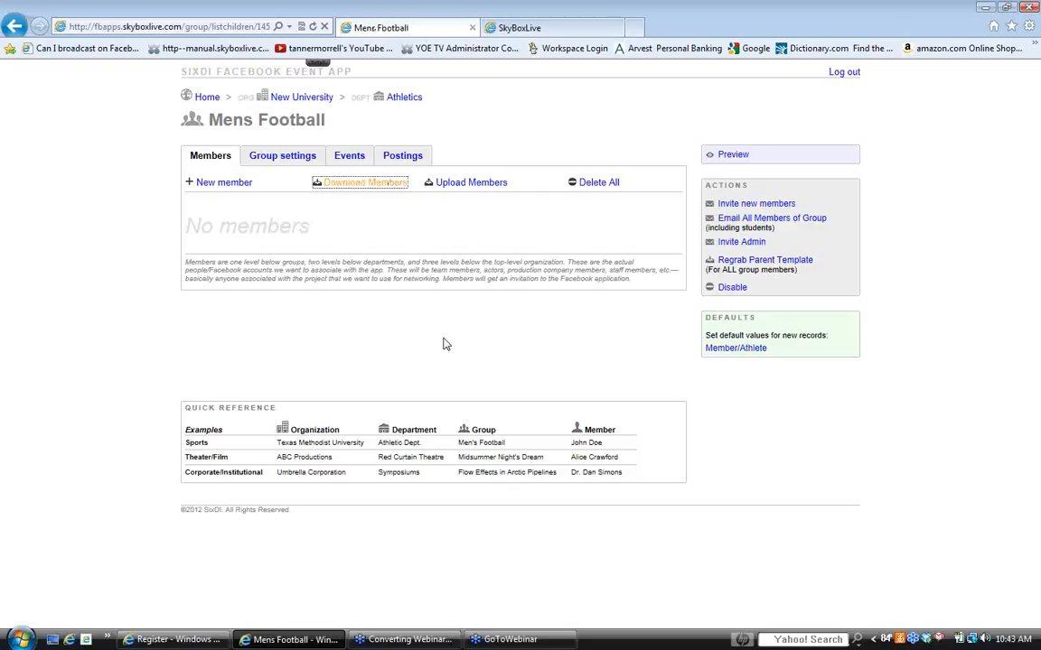
click(704, 613)
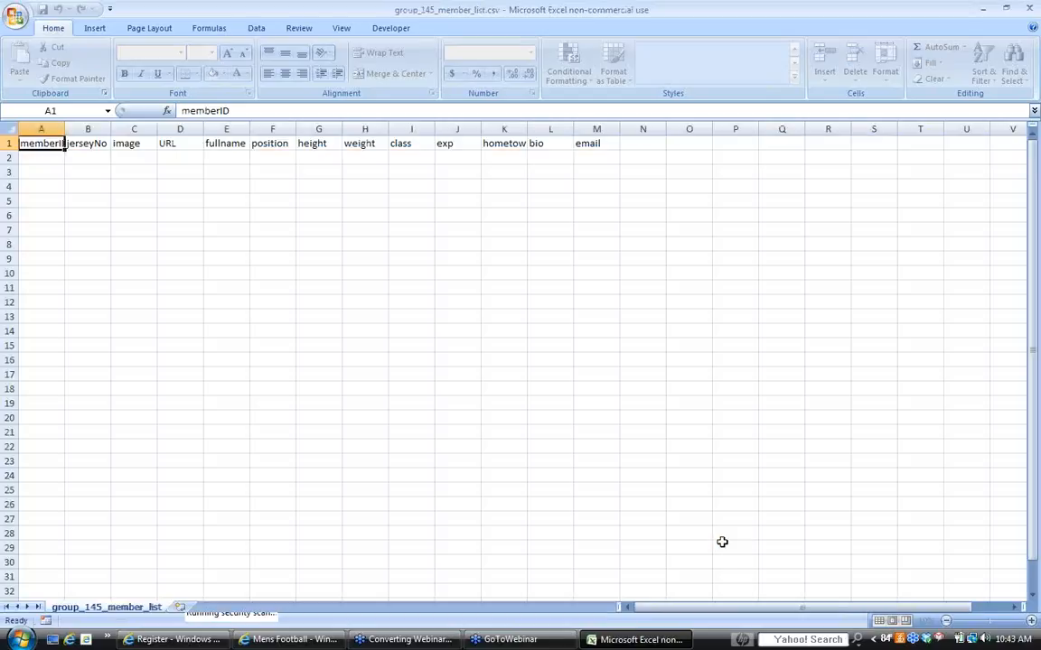
click(41, 158)
drag(41, 158, 42, 285)
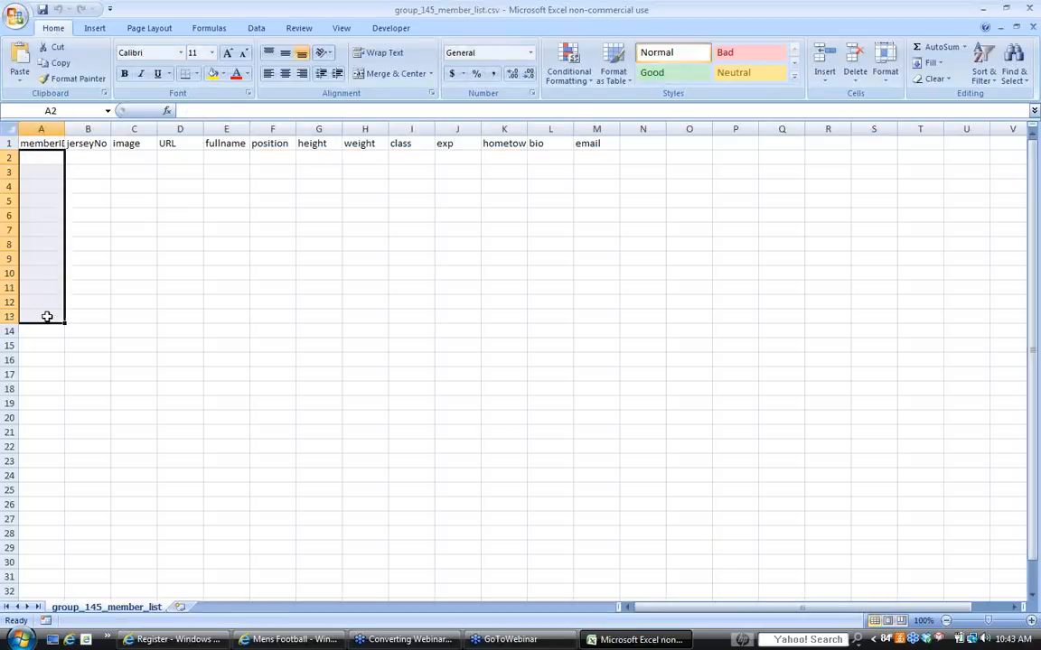
click(43, 269)
click(42, 158)
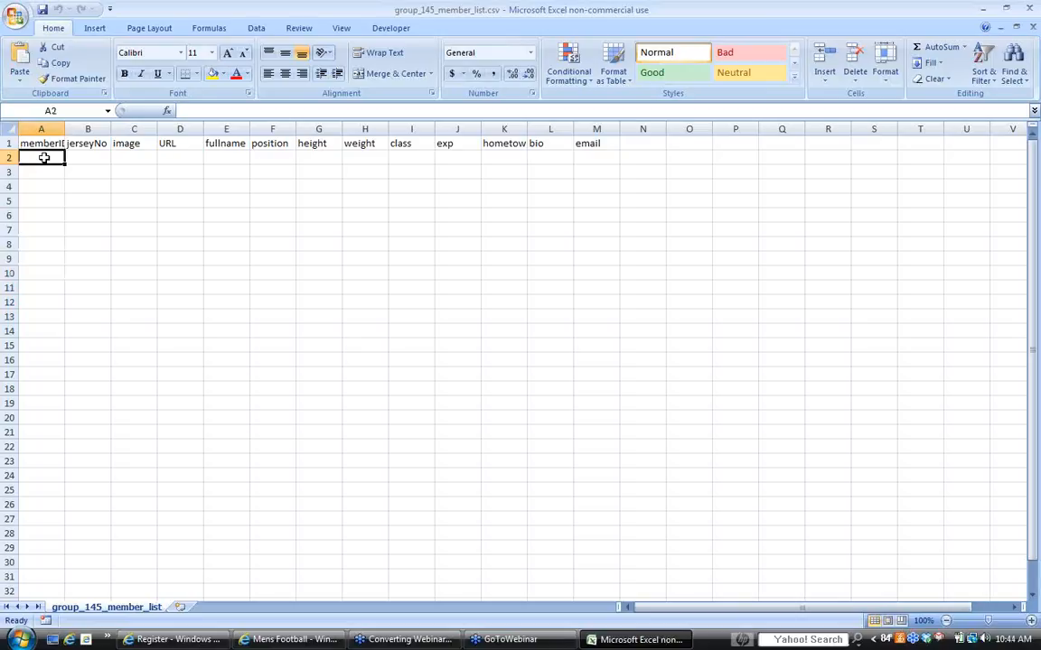
- Enter 8 as the first member's jerseyNo in cell B2
click(94, 158)
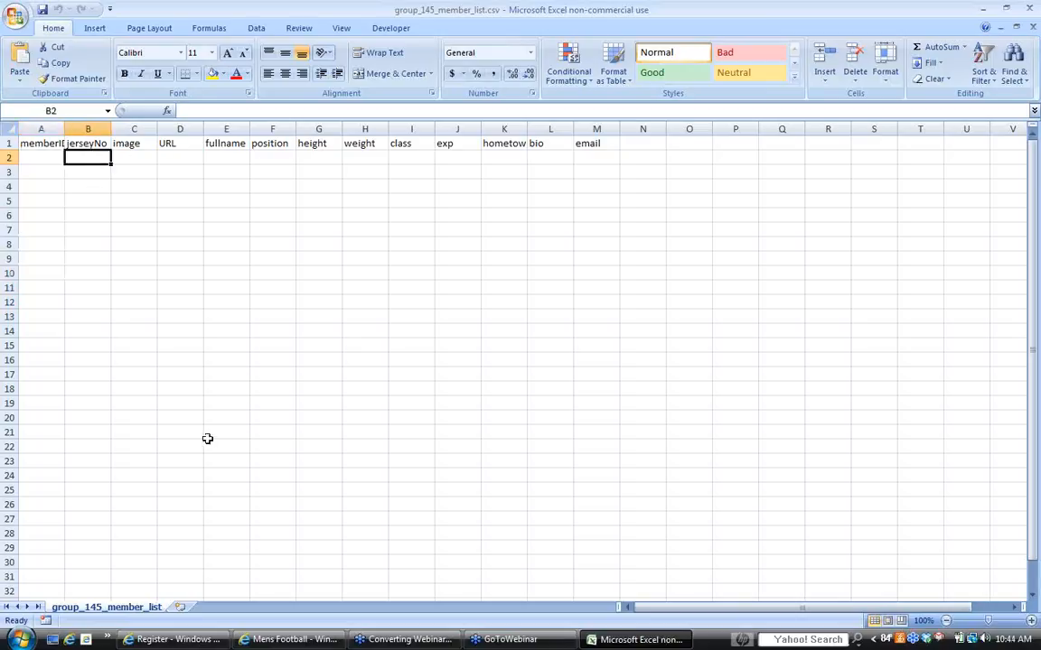
text(8)
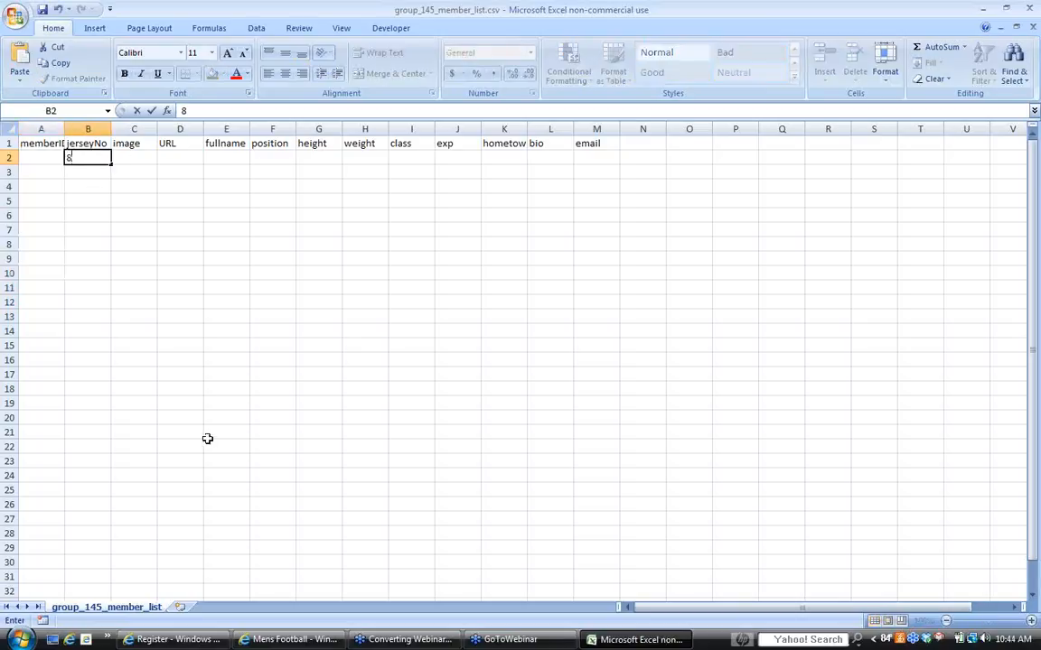
key(Tab)
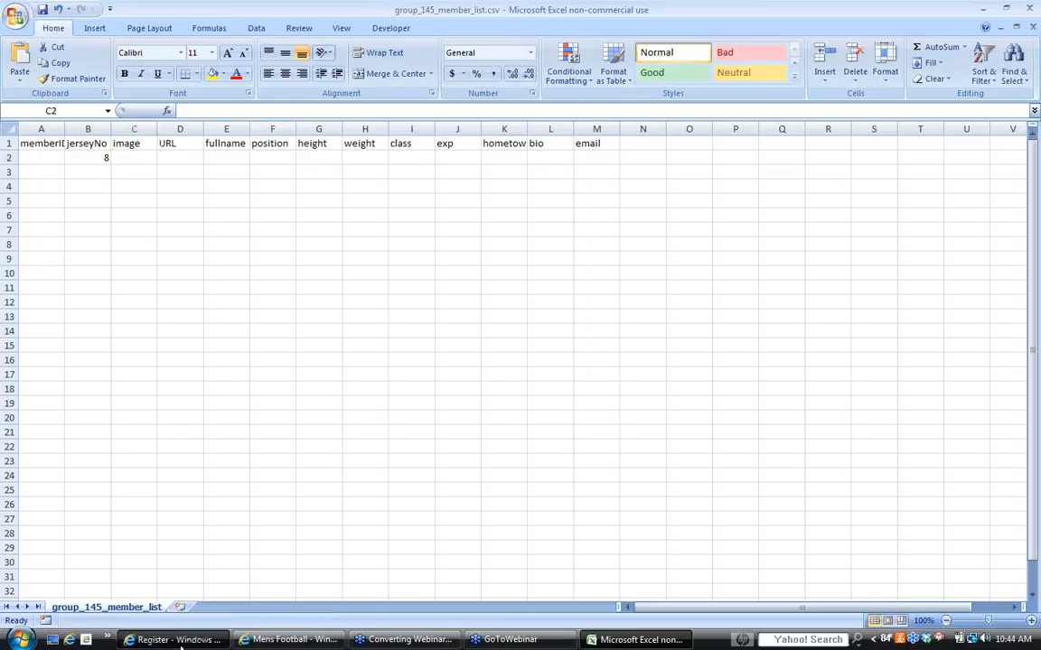
- Switch to the Internet Explorer window showing the Register page and open mcmurrysports.com in a new tab
click(178, 640)
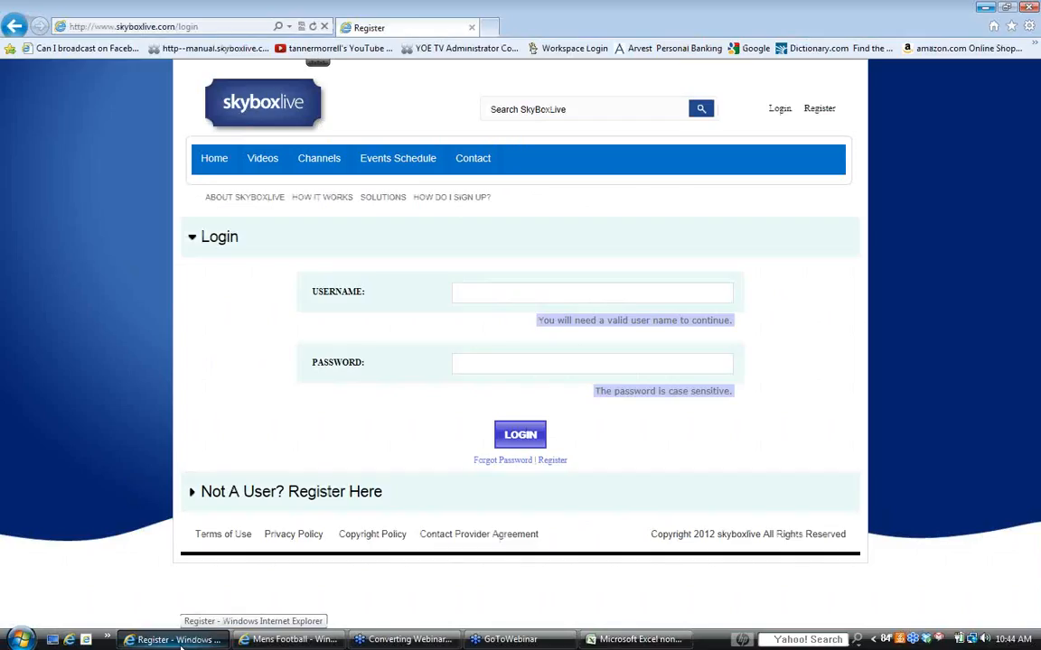
click(491, 30)
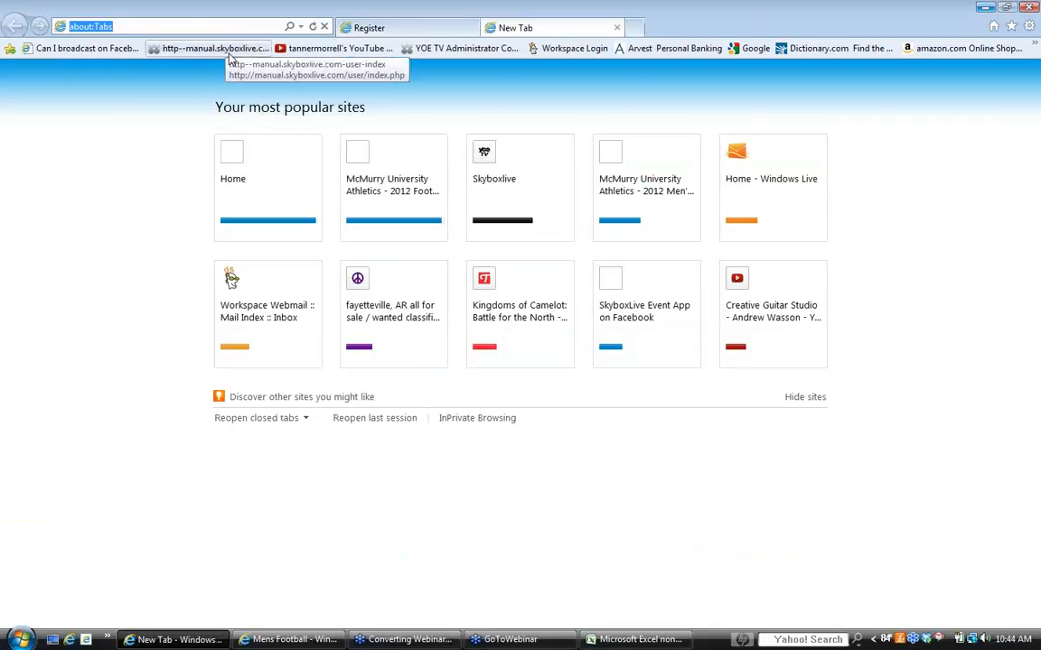
text(mcm)
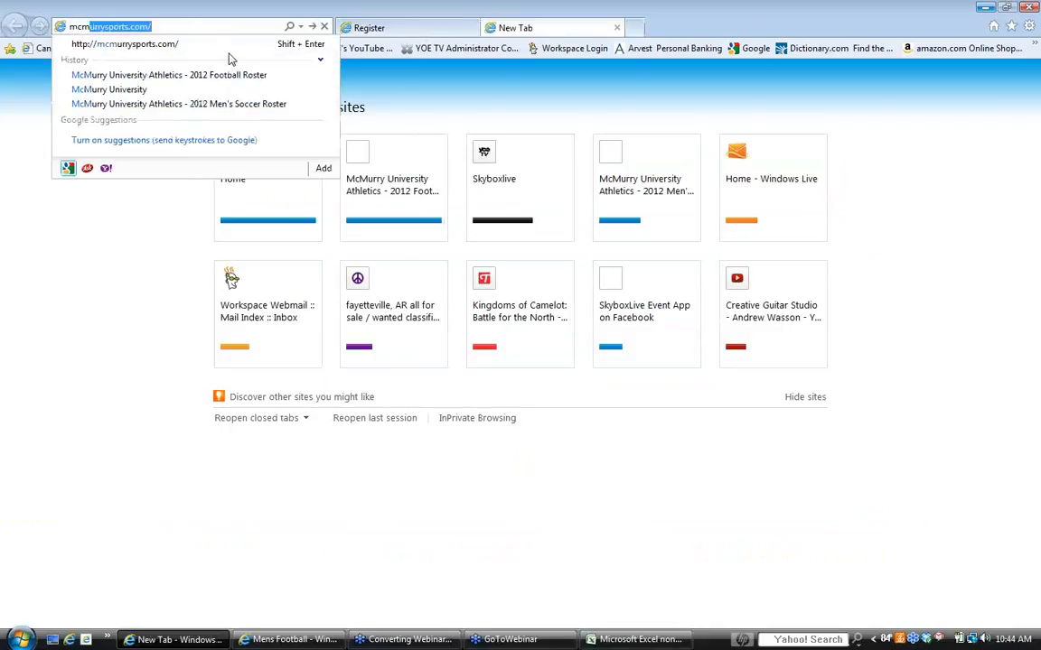
text(ur)
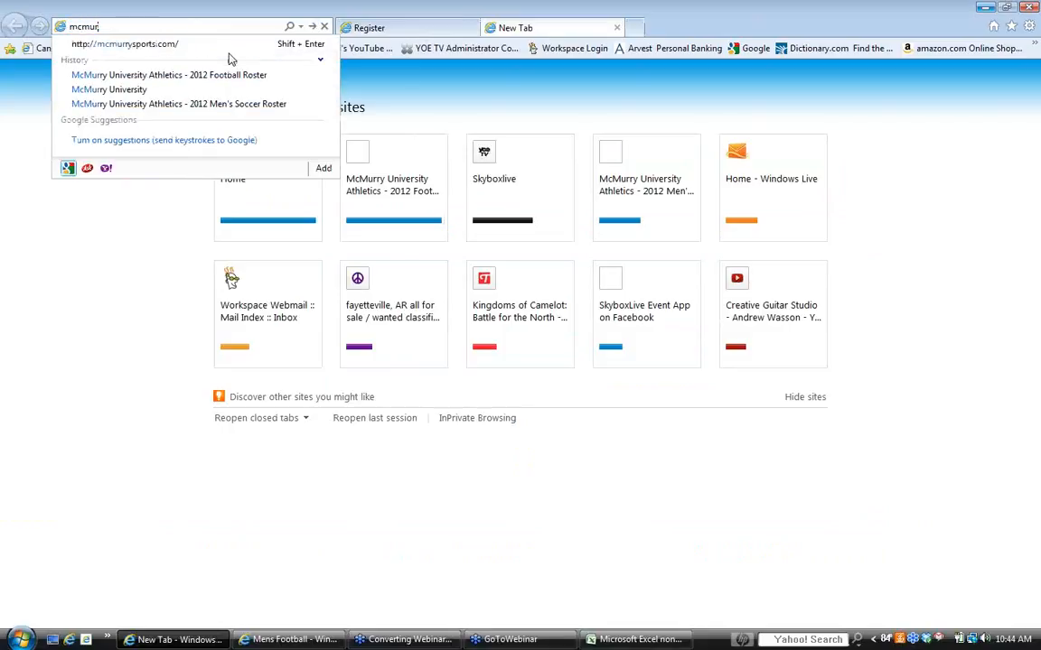
text(rysports)
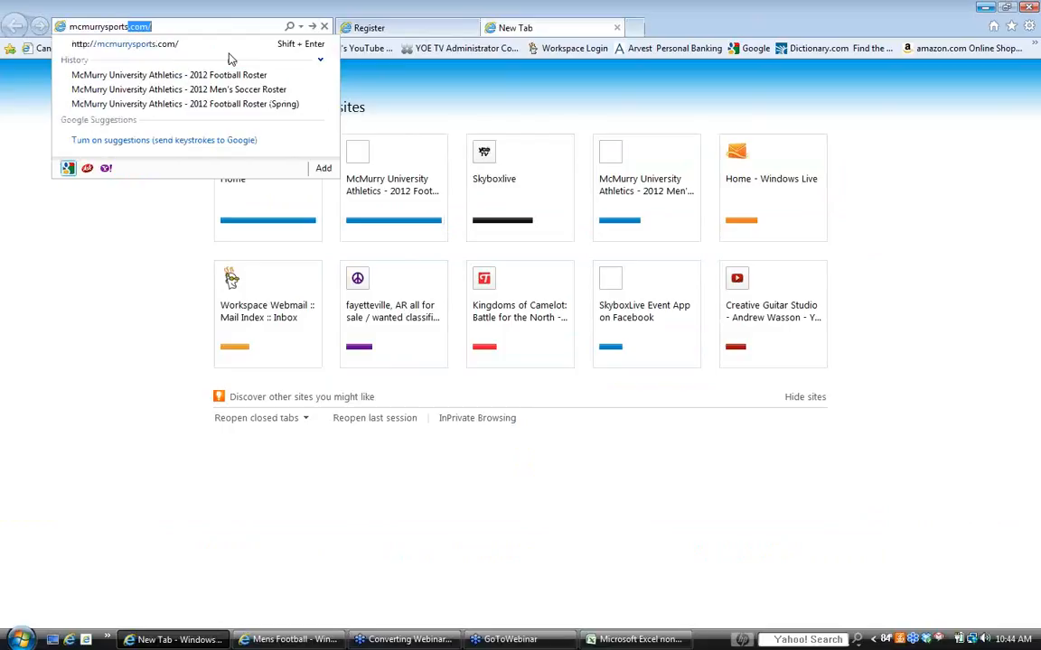
text(.com/)
key(Return)
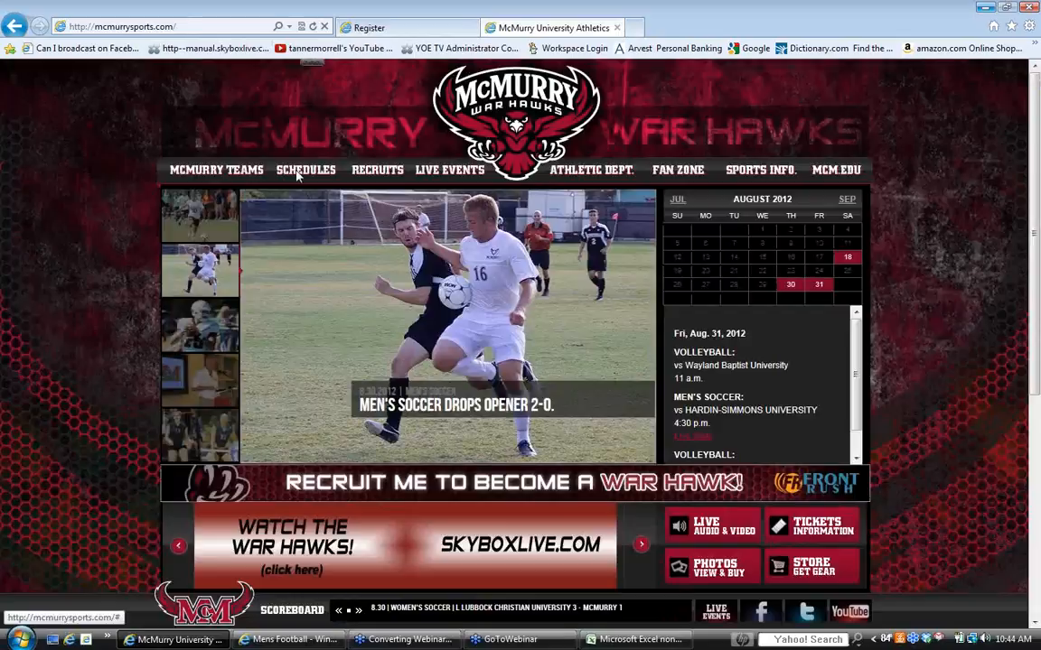
- Open the 2012 Football roster on the McMurry athletics site and view the profile of the player wearing #1
mouse_move(298, 176)
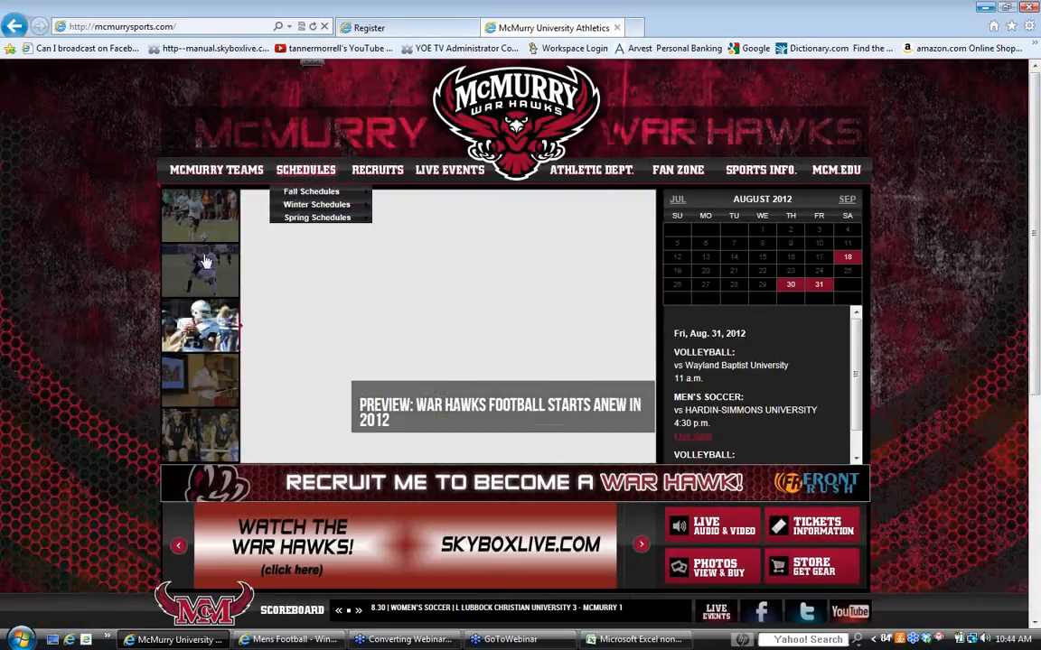
mouse_move(231, 177)
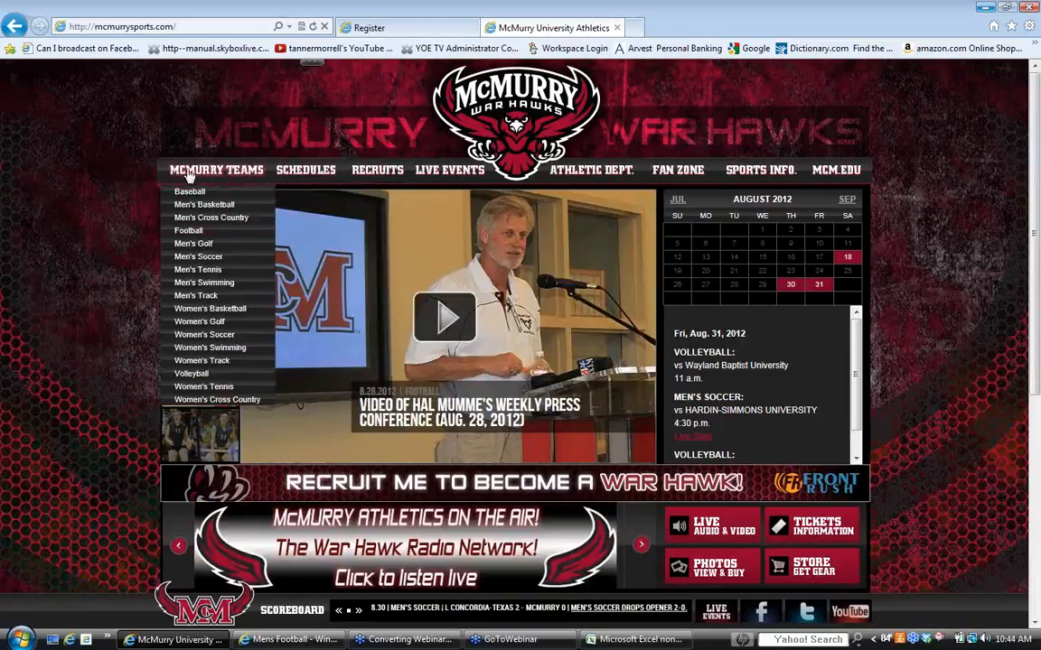
click(190, 232)
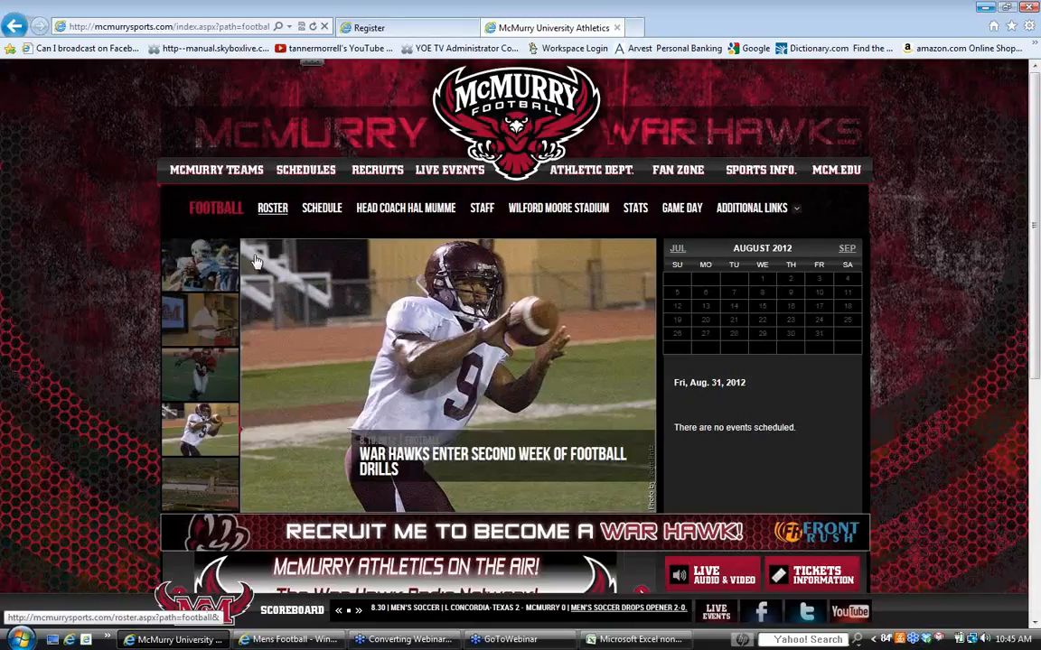
click(272, 209)
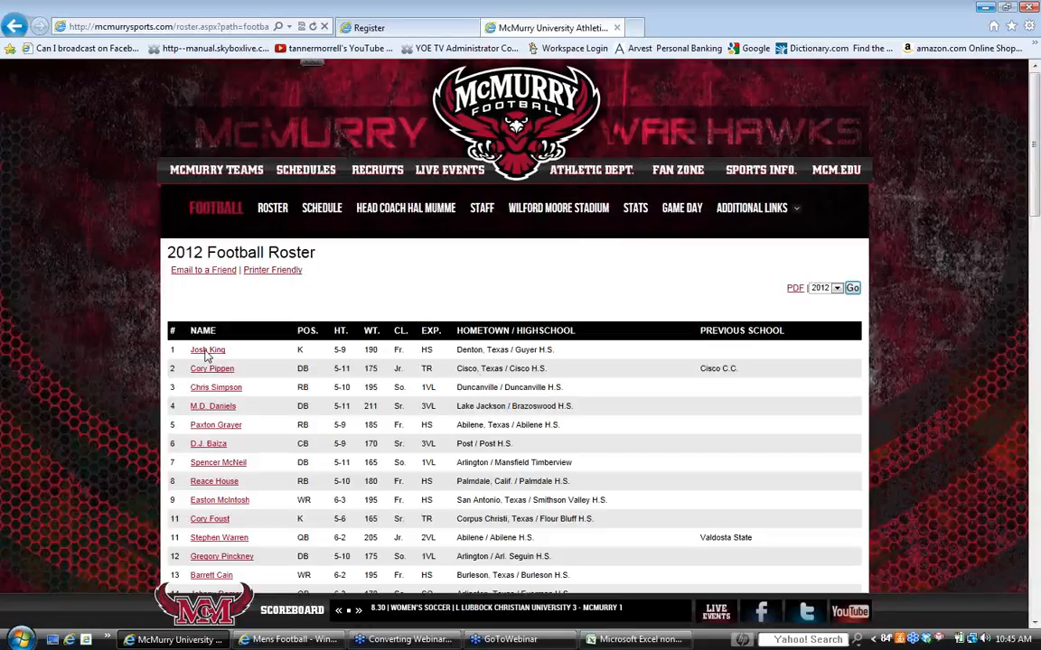
click(207, 354)
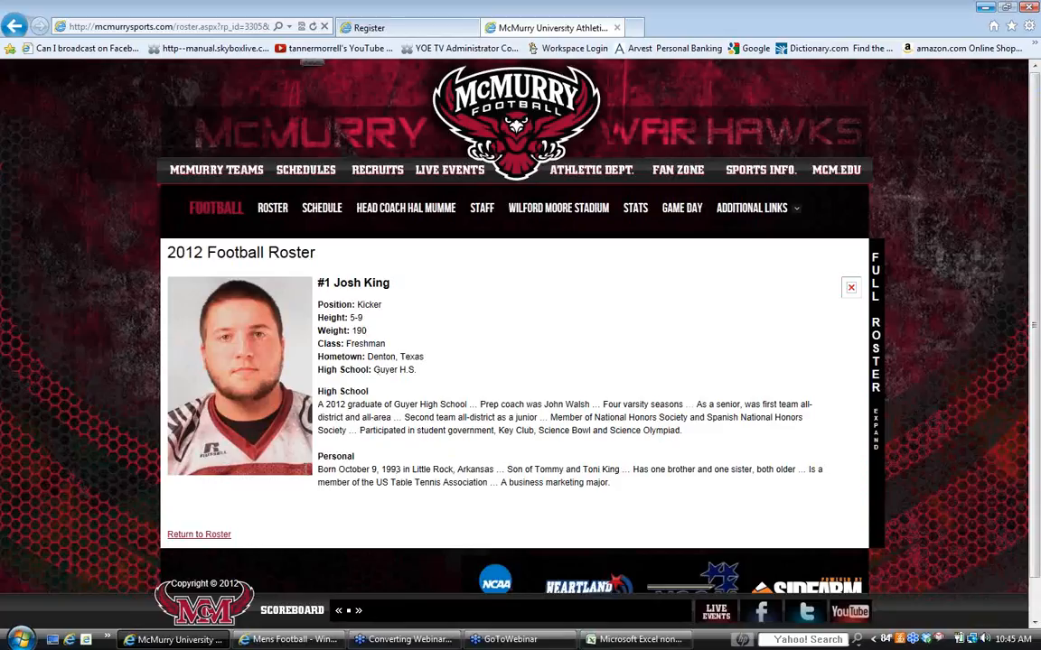
- Copy the web address of the player's headshot image from its properties and close the properties dialog
right_click(256, 381)
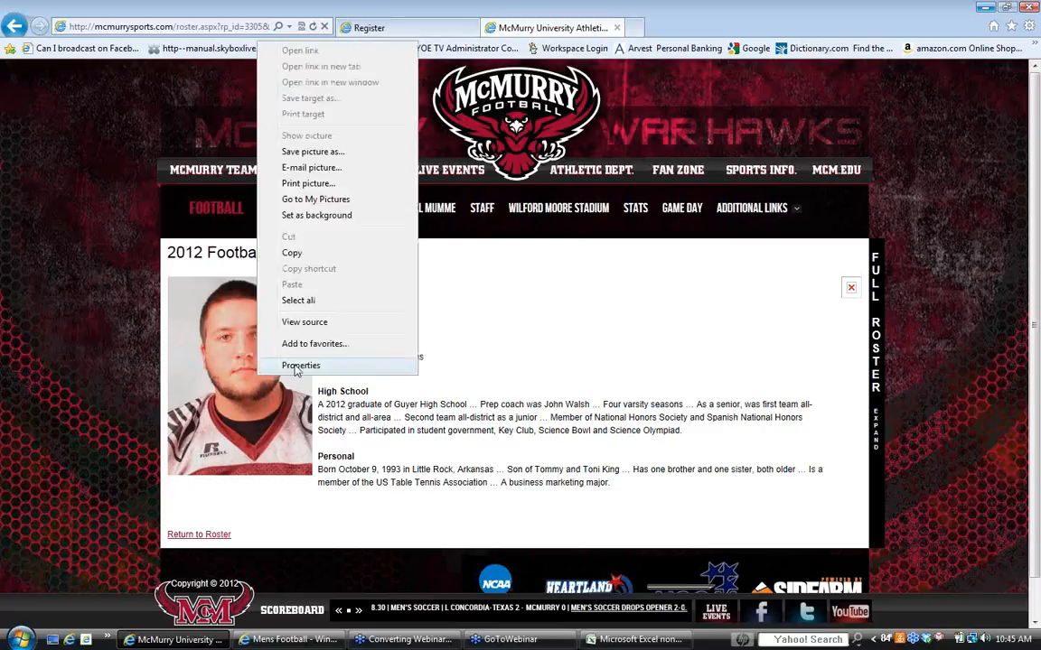
click(296, 368)
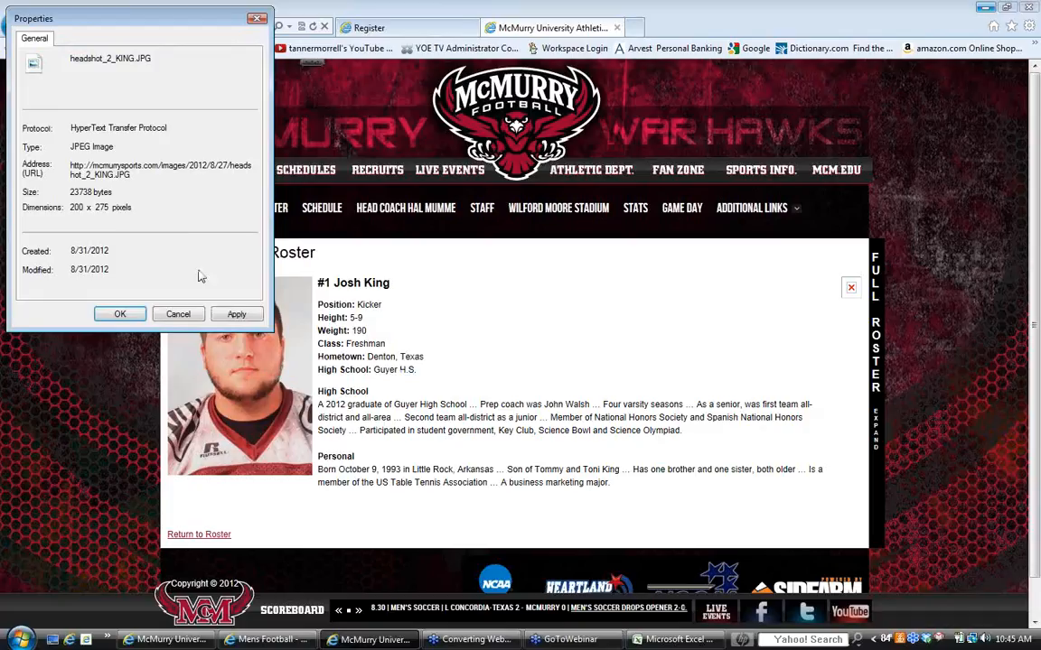
drag(132, 175, 71, 166)
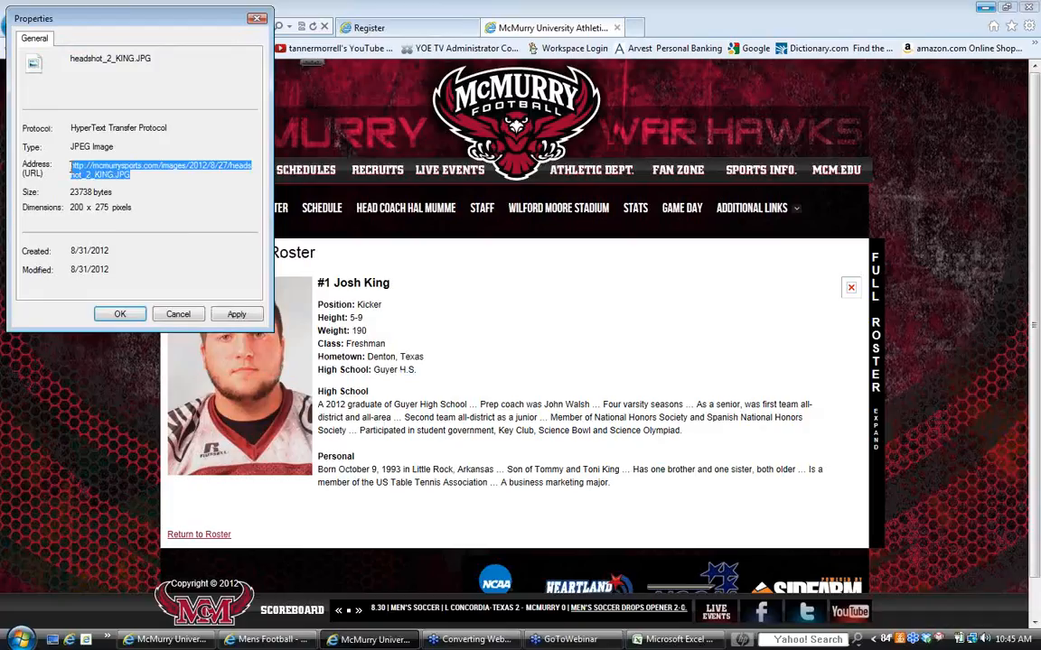
right_click(88, 166)
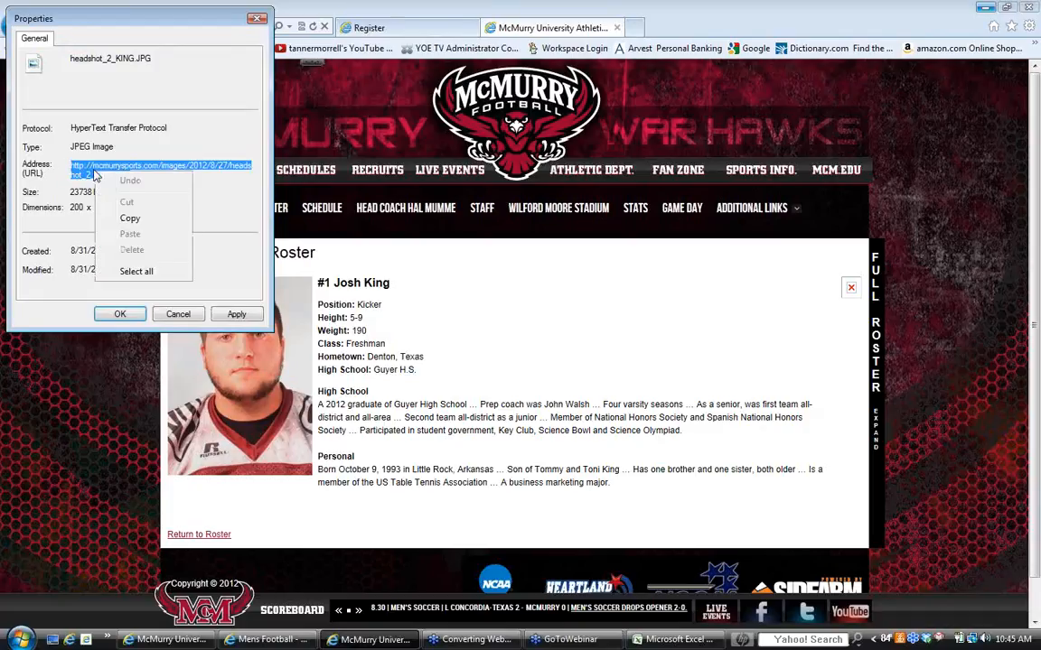
click(130, 219)
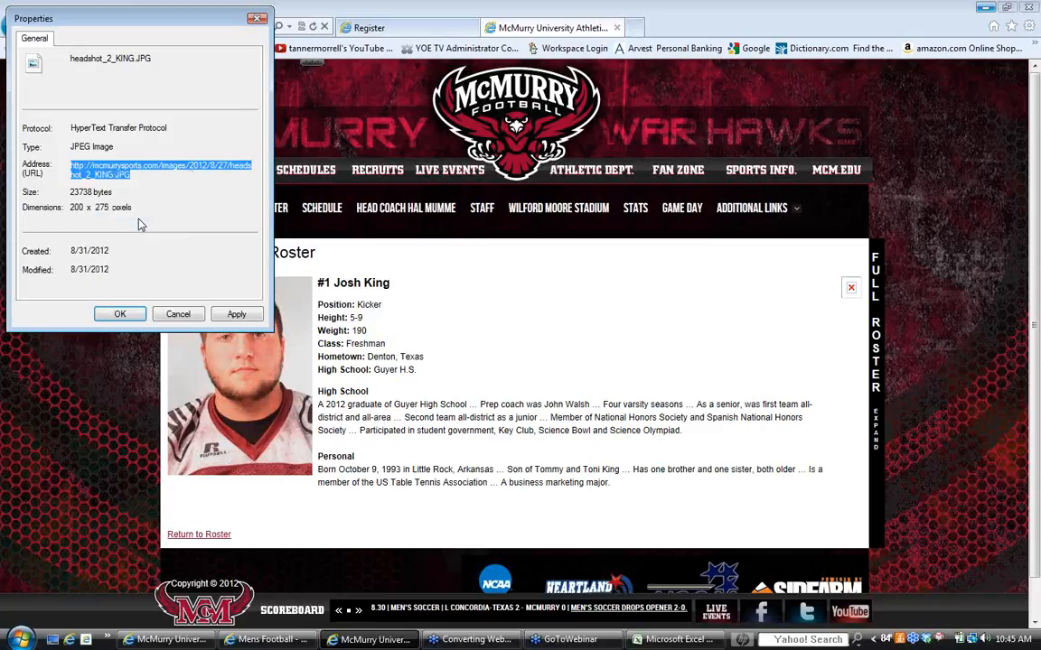
click(183, 316)
- Switch to the member list in Excel and paste the headshot address into image cell C2
click(405, 30)
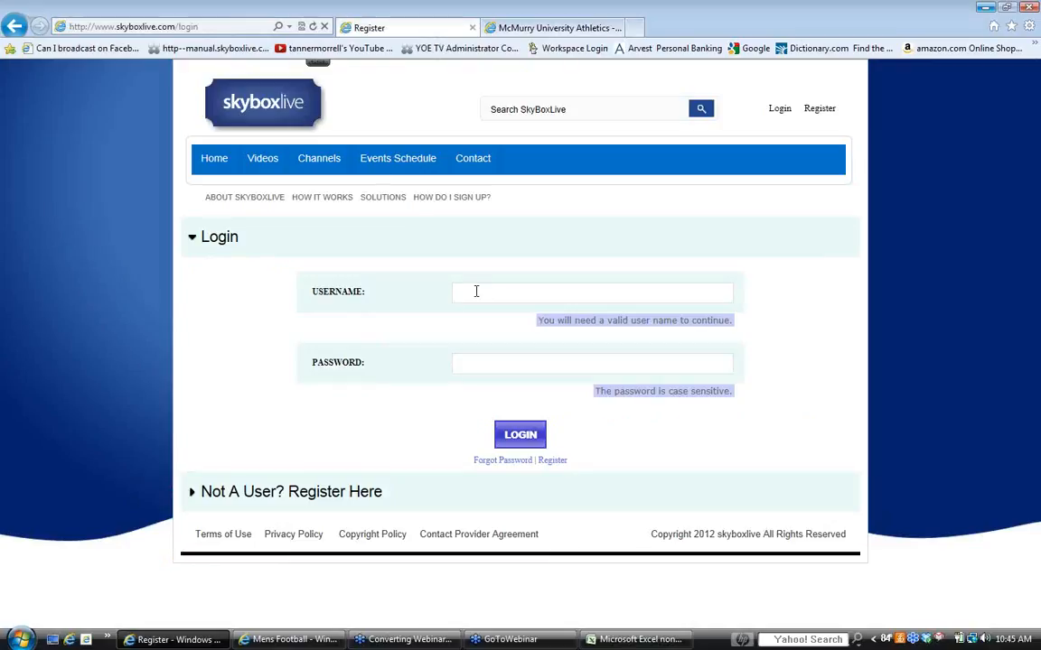
click(528, 28)
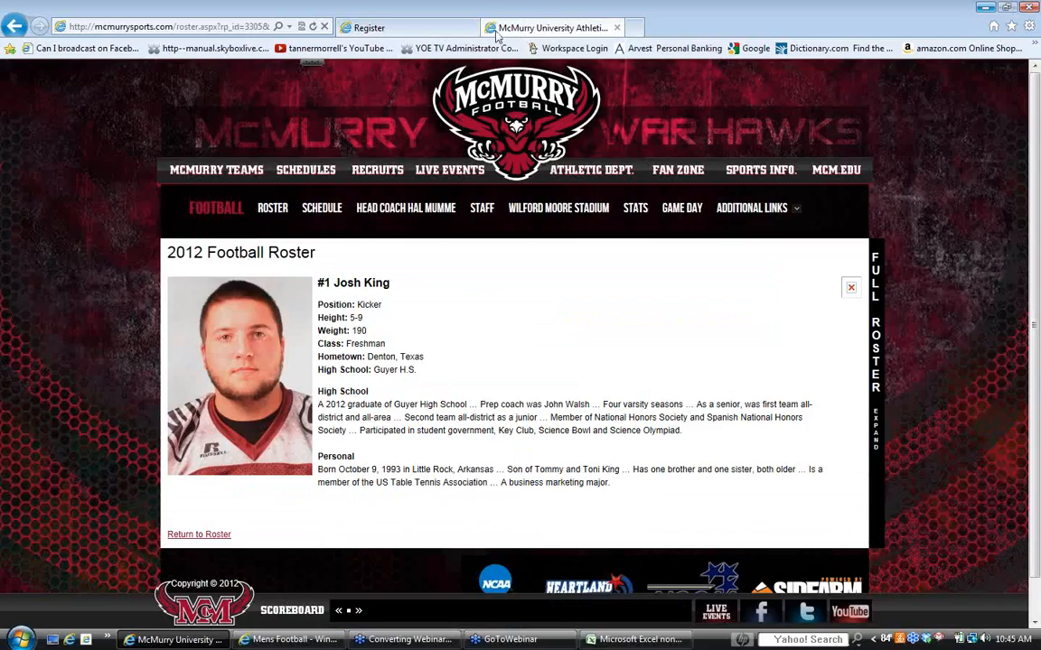
click(298, 642)
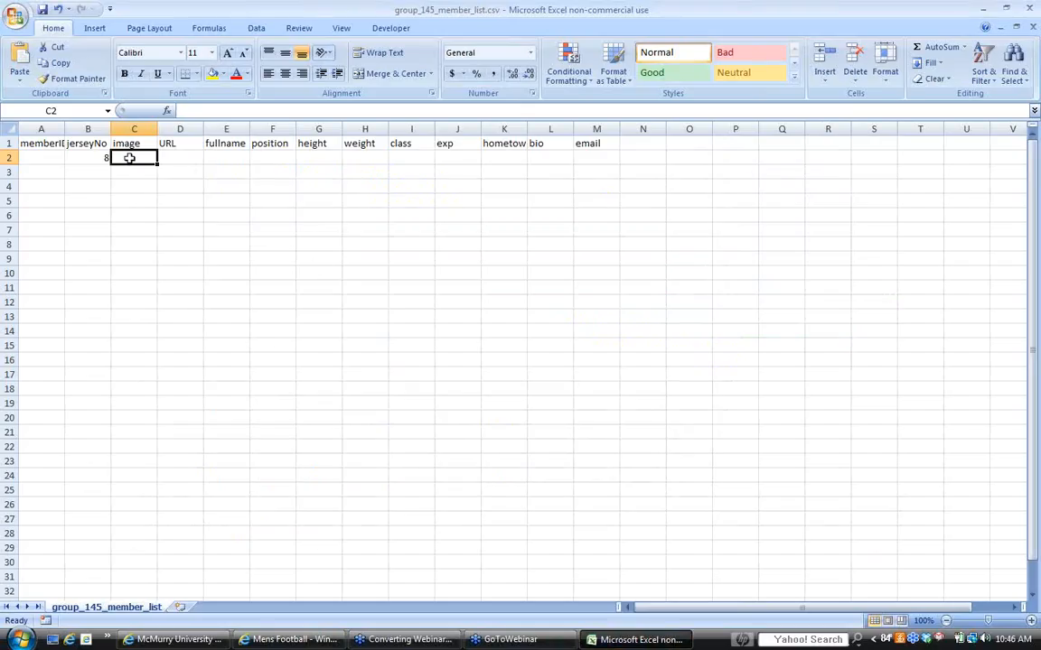
right_click(129, 158)
click(166, 198)
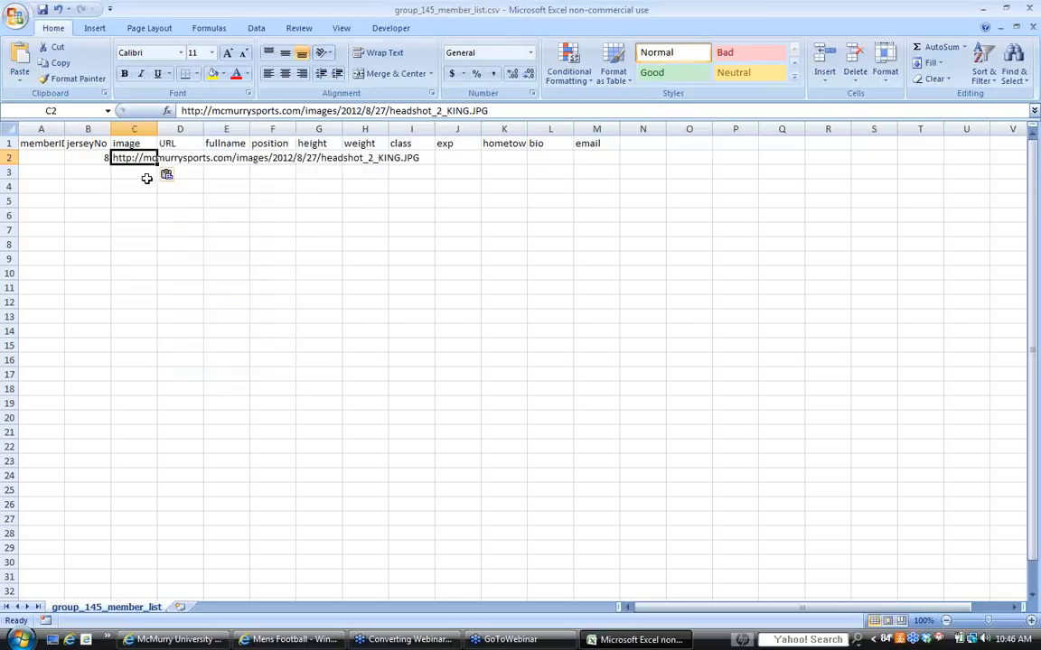
- Select URL cell D2, return to the SkyBoxLive login page in the browser and search the site for mcmurry
click(192, 175)
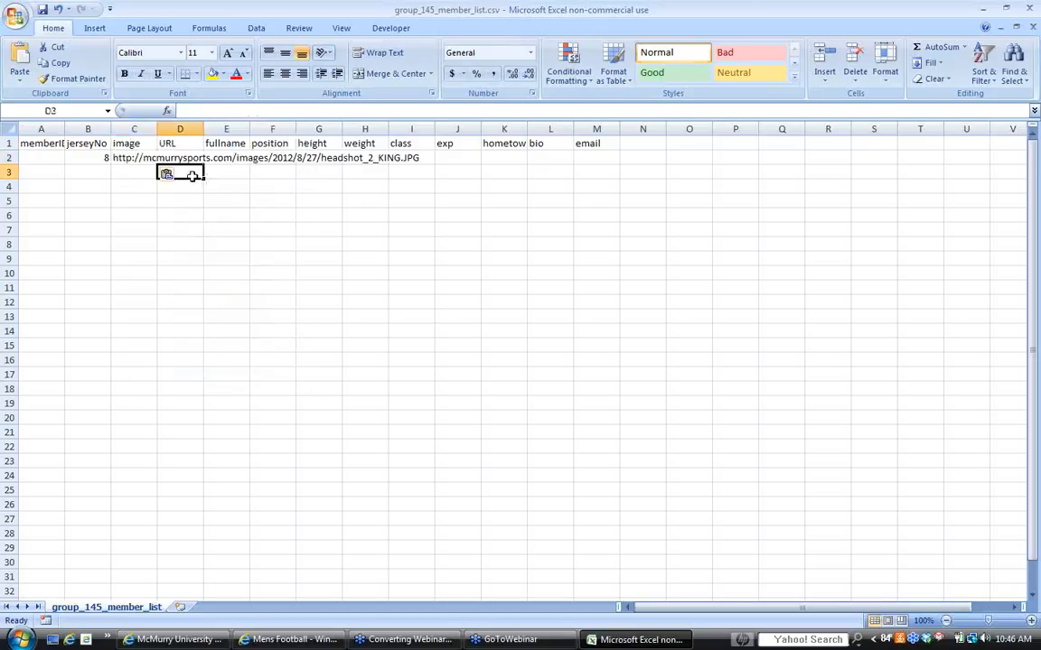
click(168, 158)
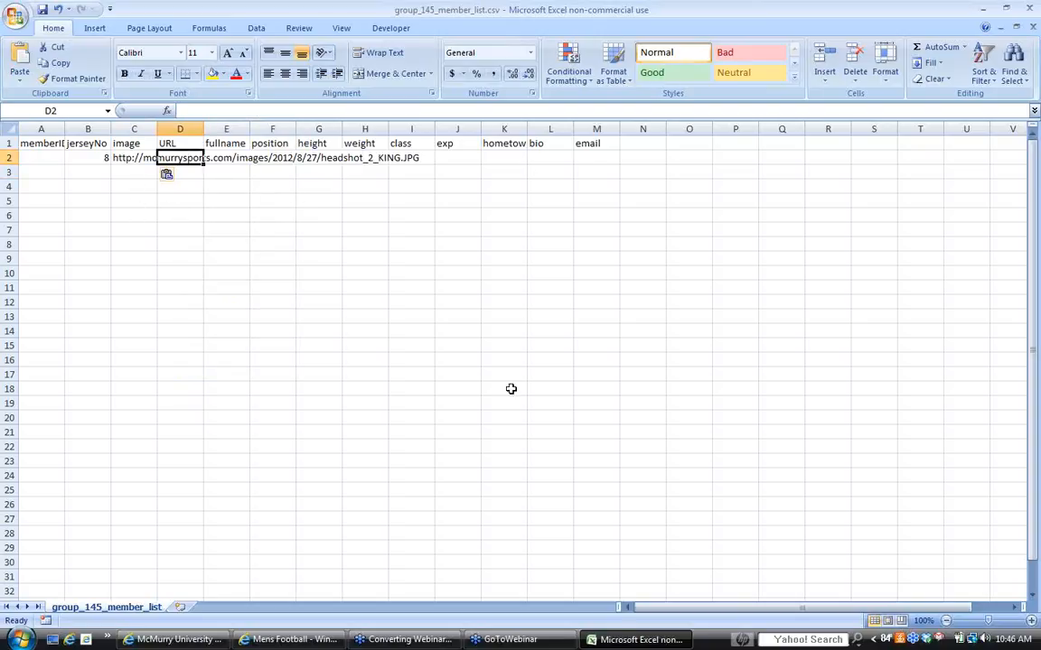
click(167, 642)
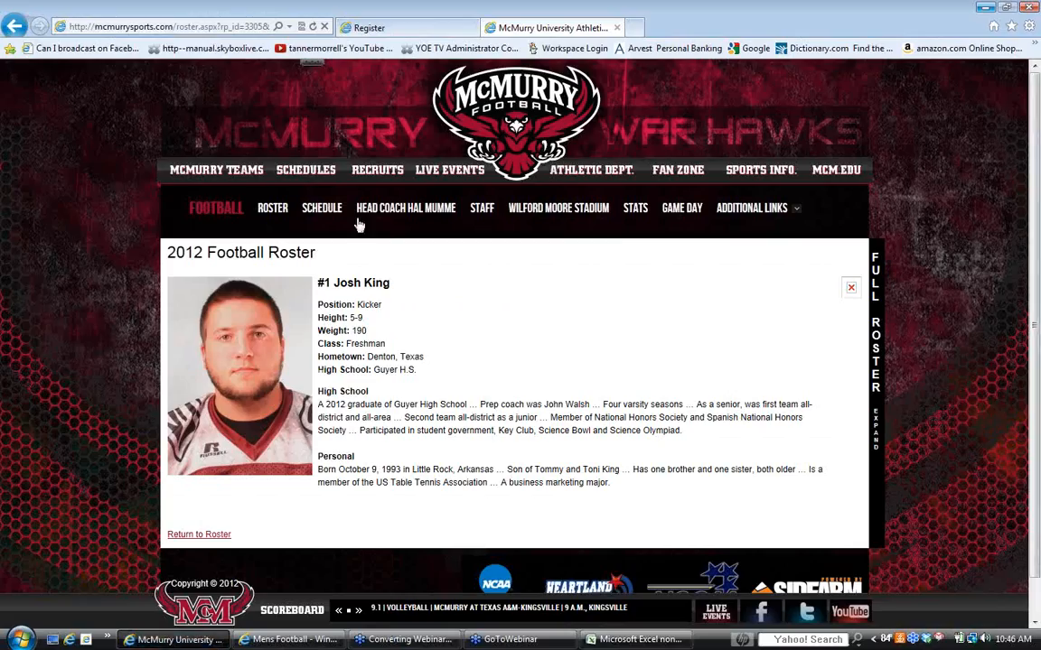
click(406, 30)
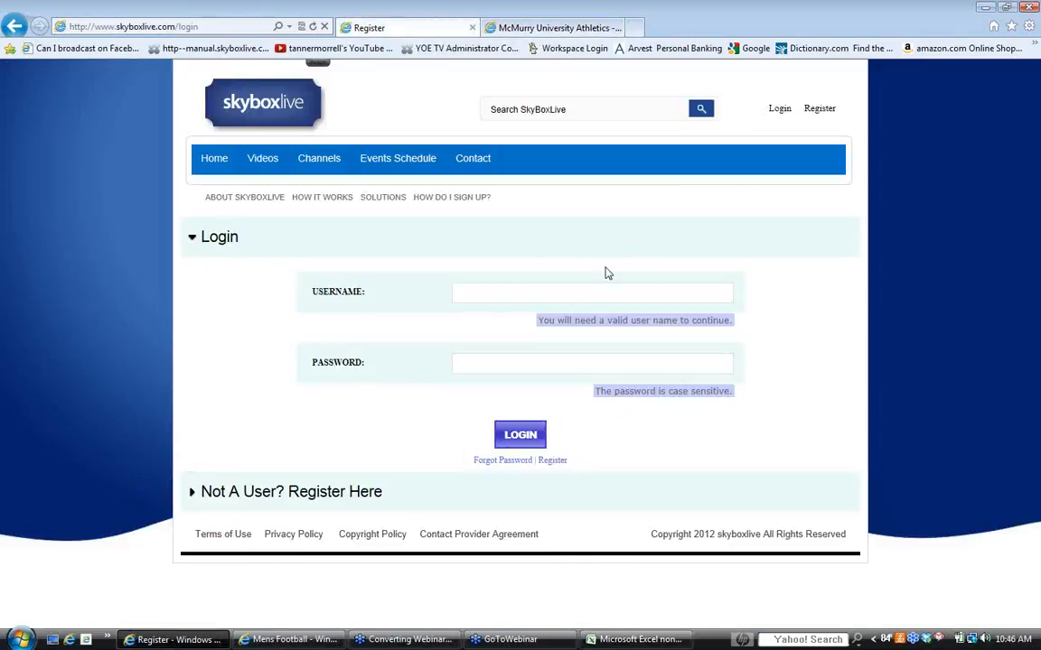
click(550, 109)
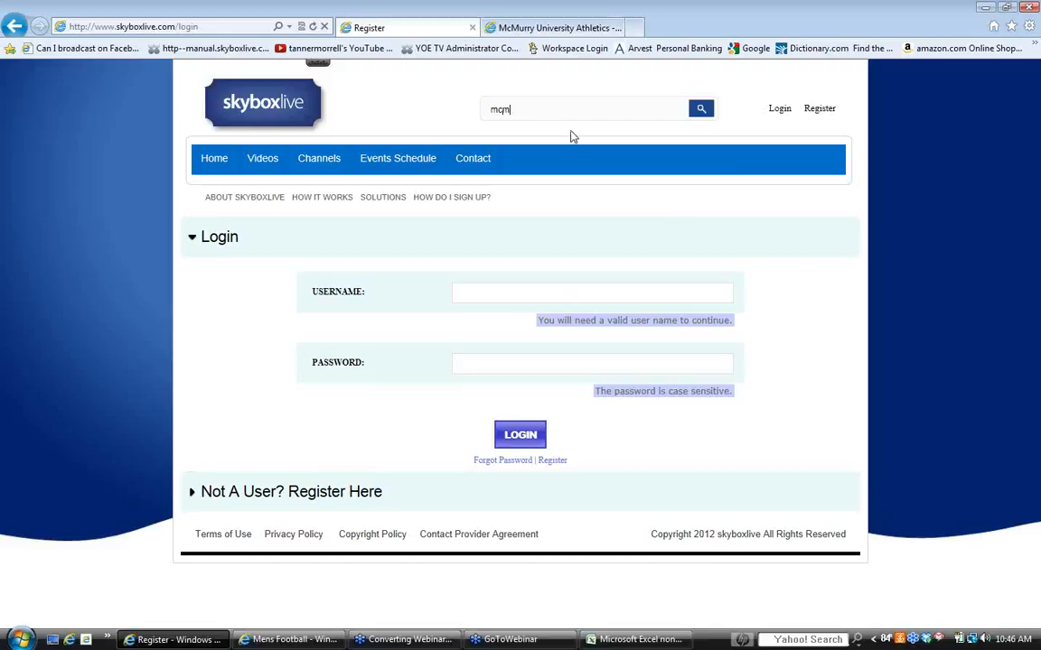
text(mcmurry)
key(Return)
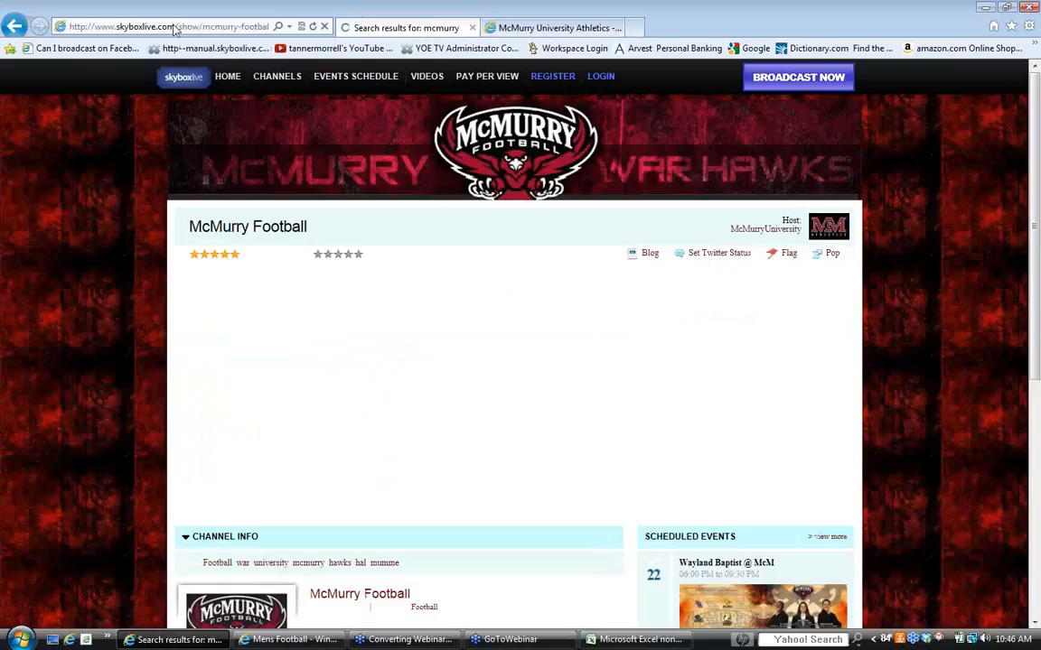
- Copy the McMurry Football channel page's address and paste it into URL cell D2 of the Excel member list
right_click(175, 27)
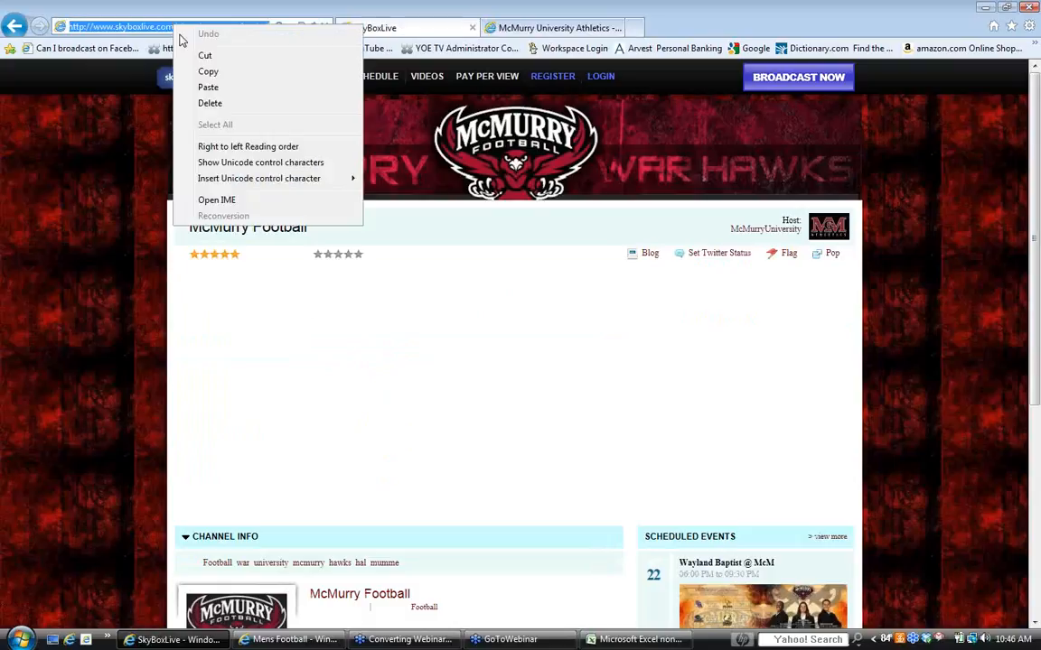
click(220, 73)
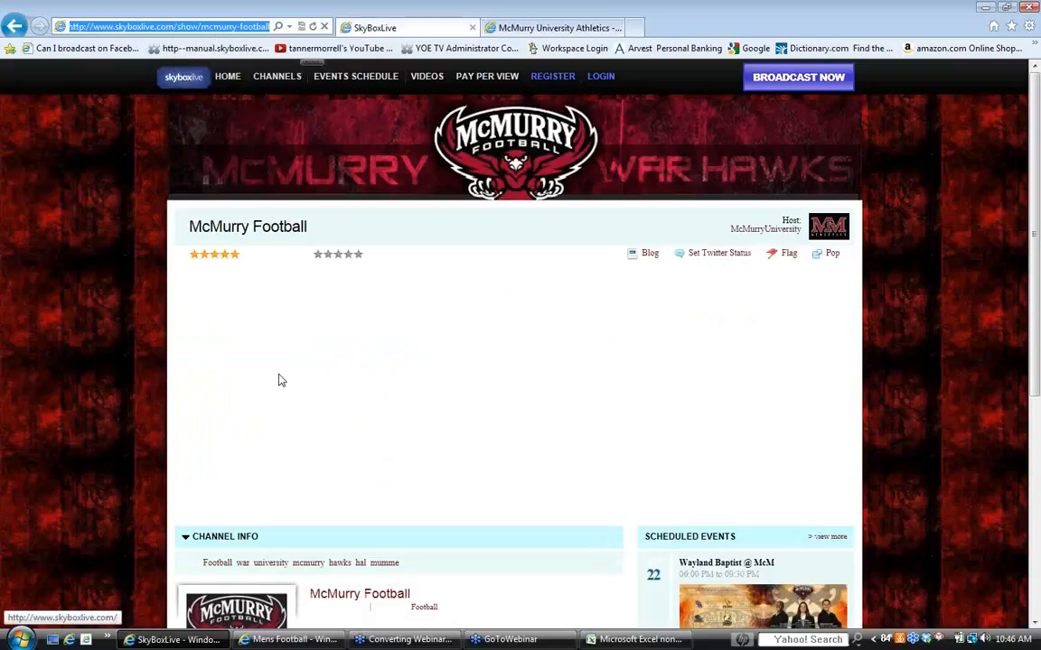
click(295, 639)
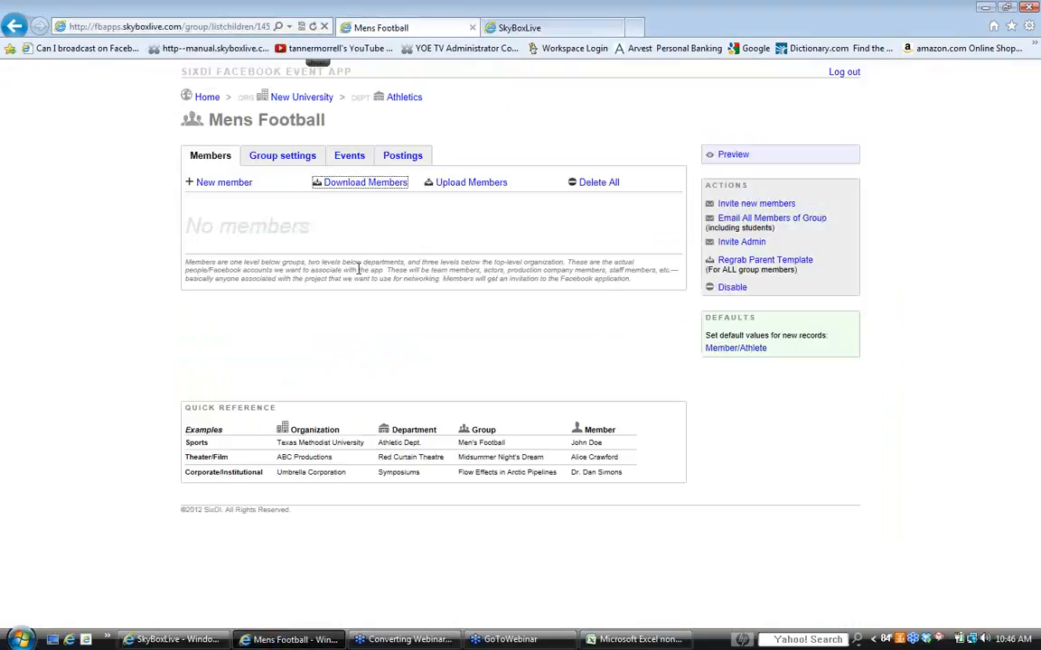
click(638, 640)
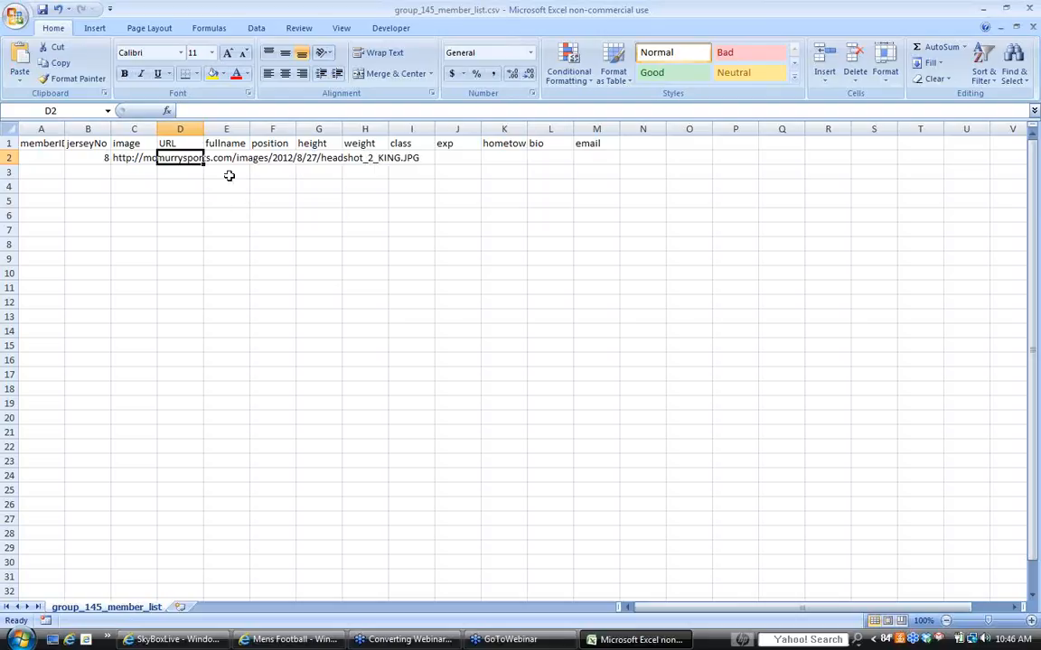
right_click(175, 160)
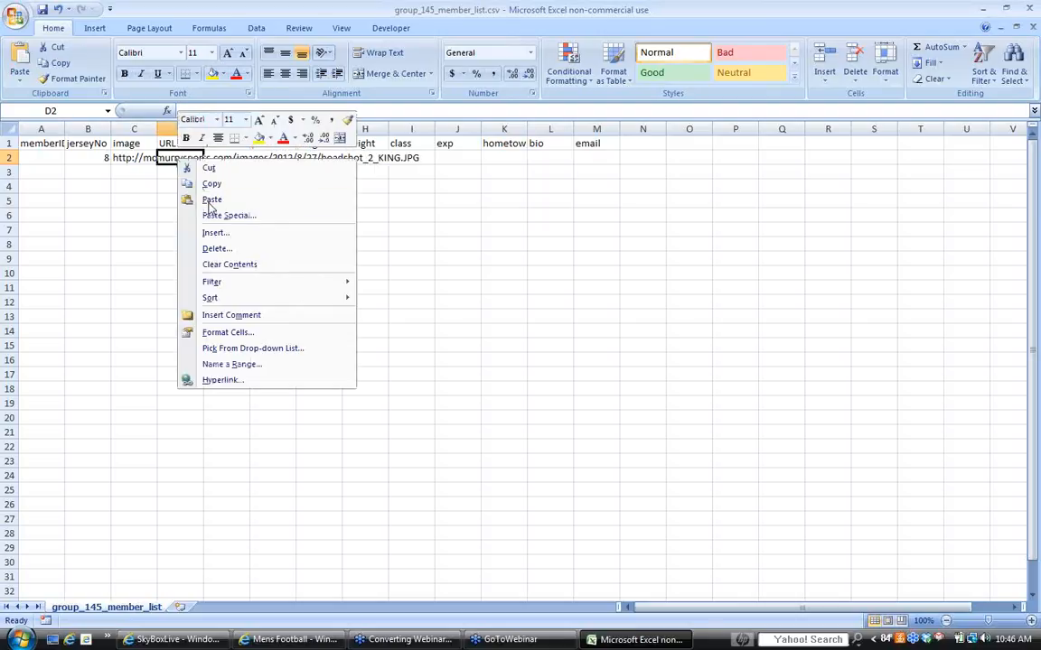
click(215, 201)
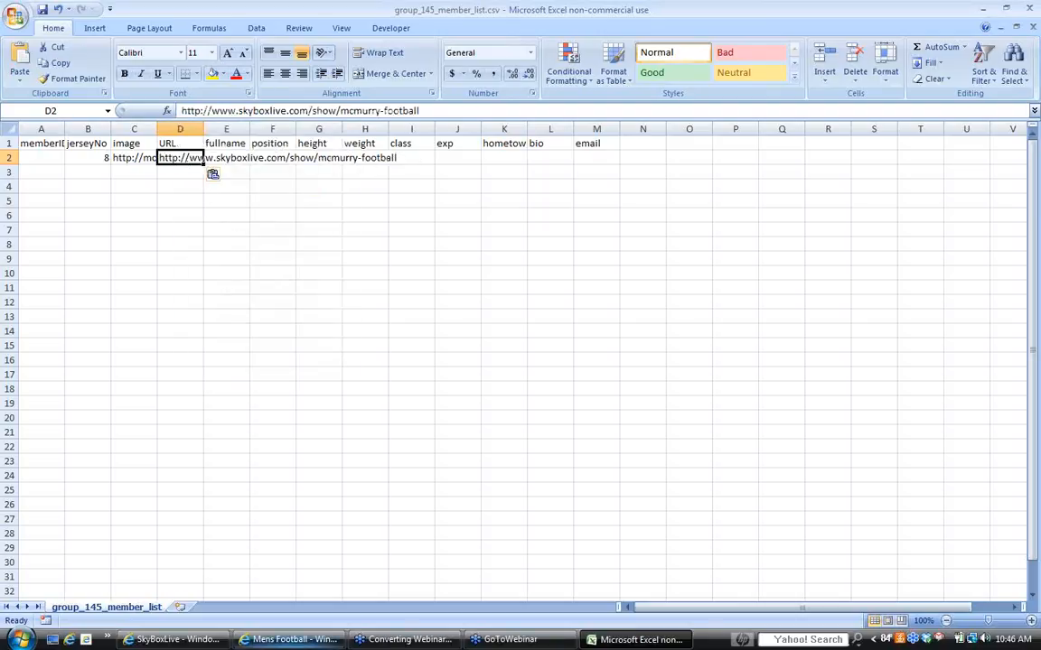
- Check the video player on the McMurry Football channel page and return to the Excel member list
click(172, 641)
mouse_move(446, 501)
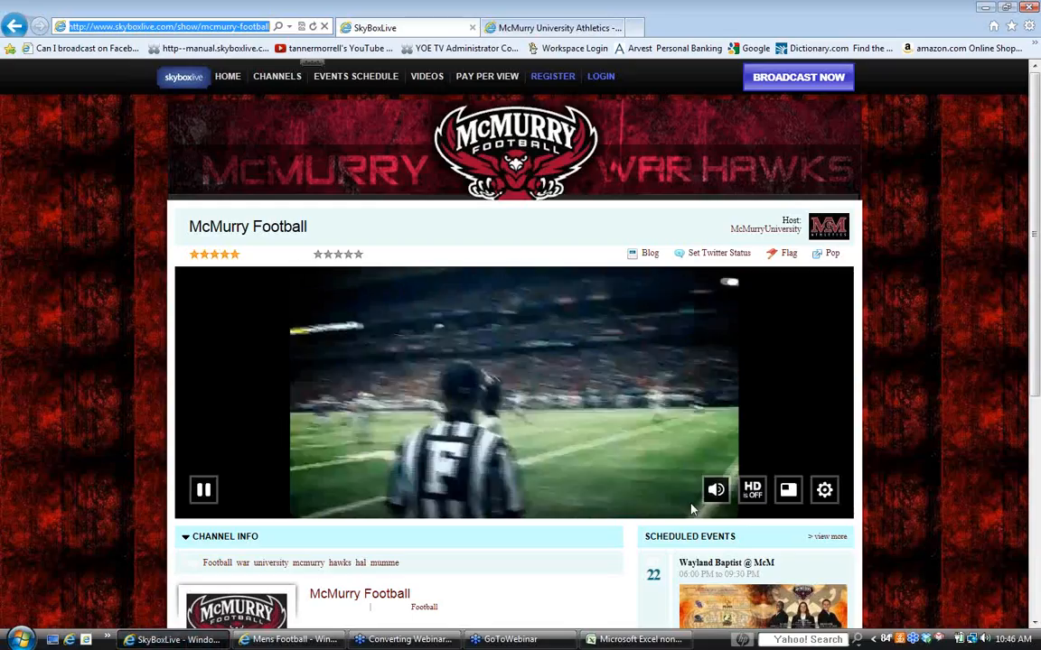
key(alt+Tab)
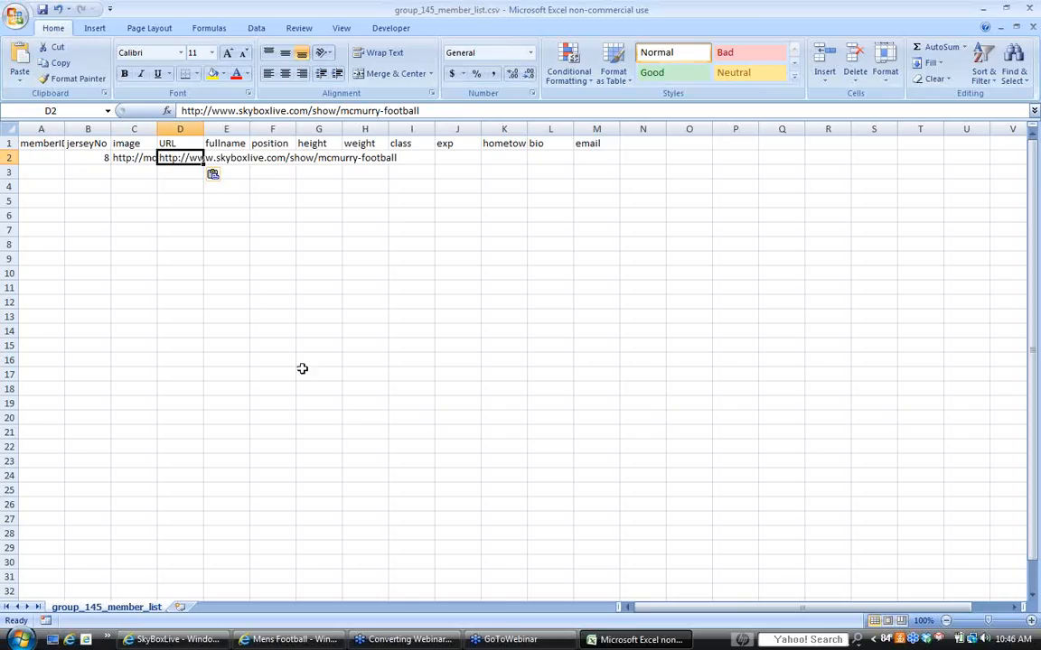
- Enter the player's full name in fullname cell E2 and QB in position cell F2
click(232, 157)
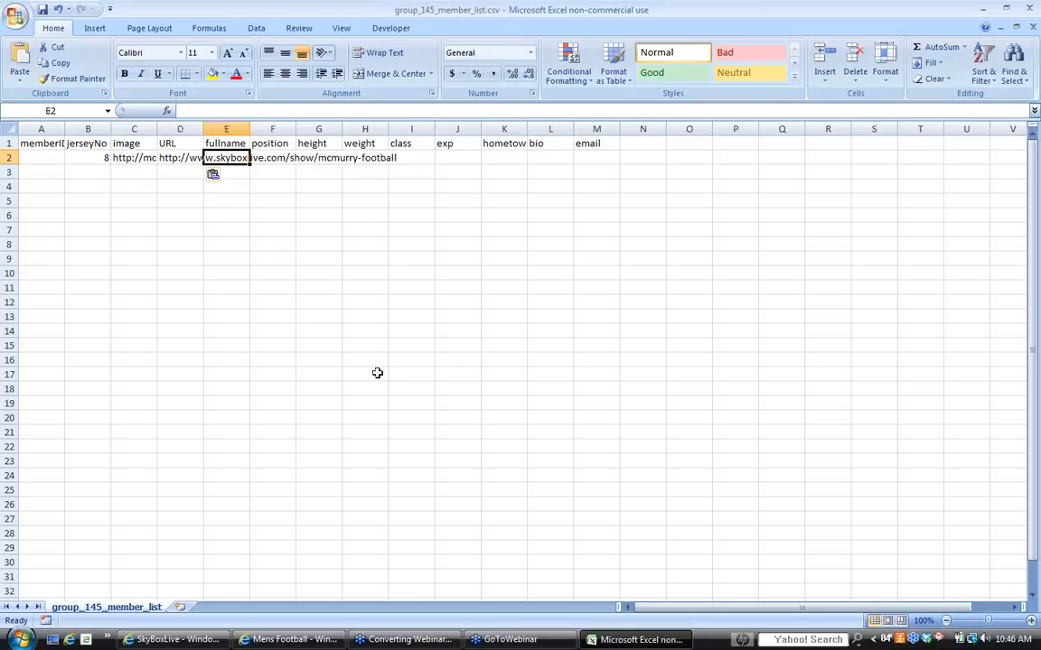
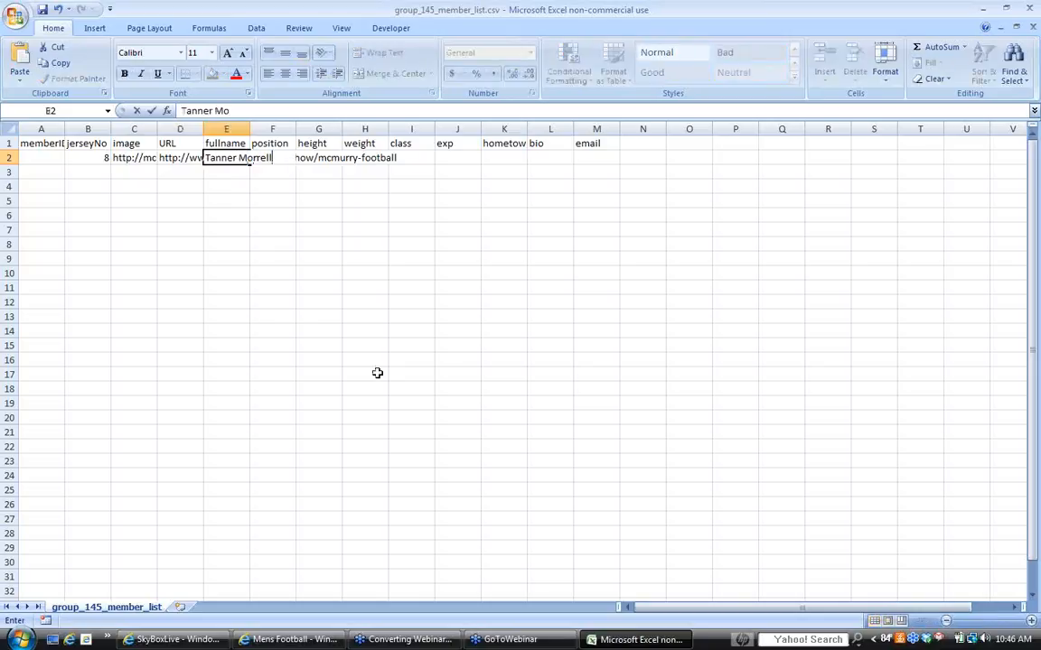
key(Tab)
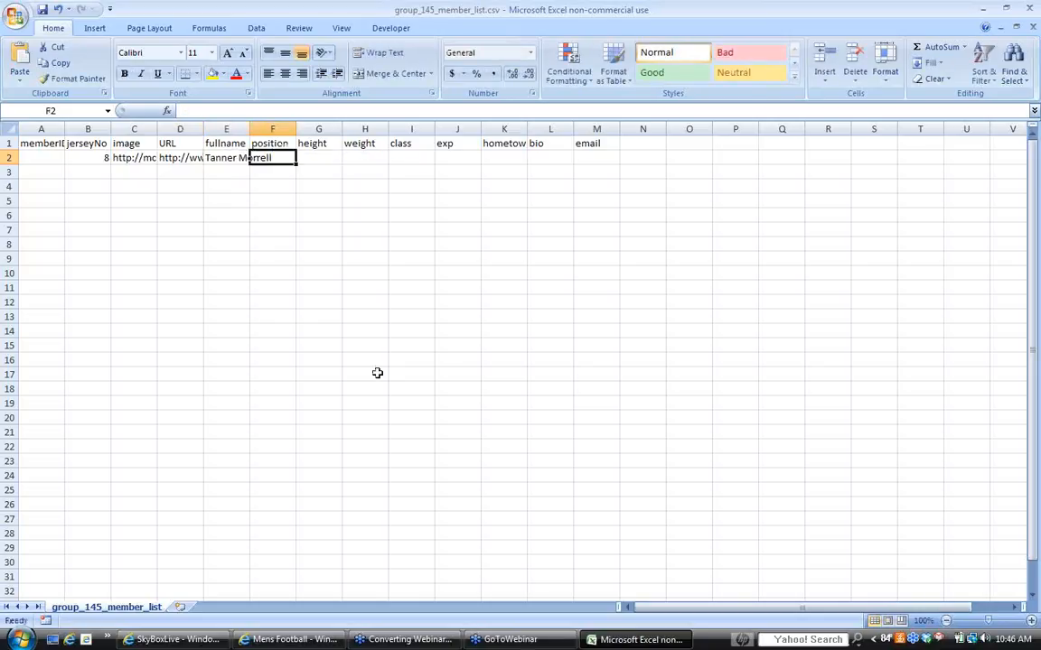
text(QB)
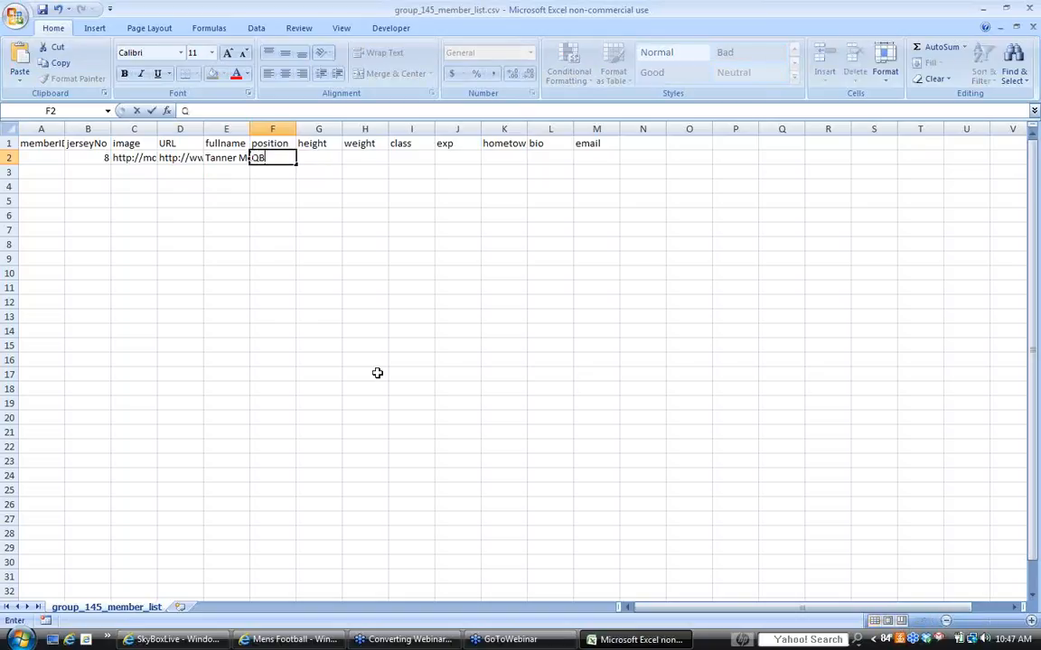
key(Tab)
- Enter 5'11 as the player's height in G2 and 180 as the weight in H2
text(5)
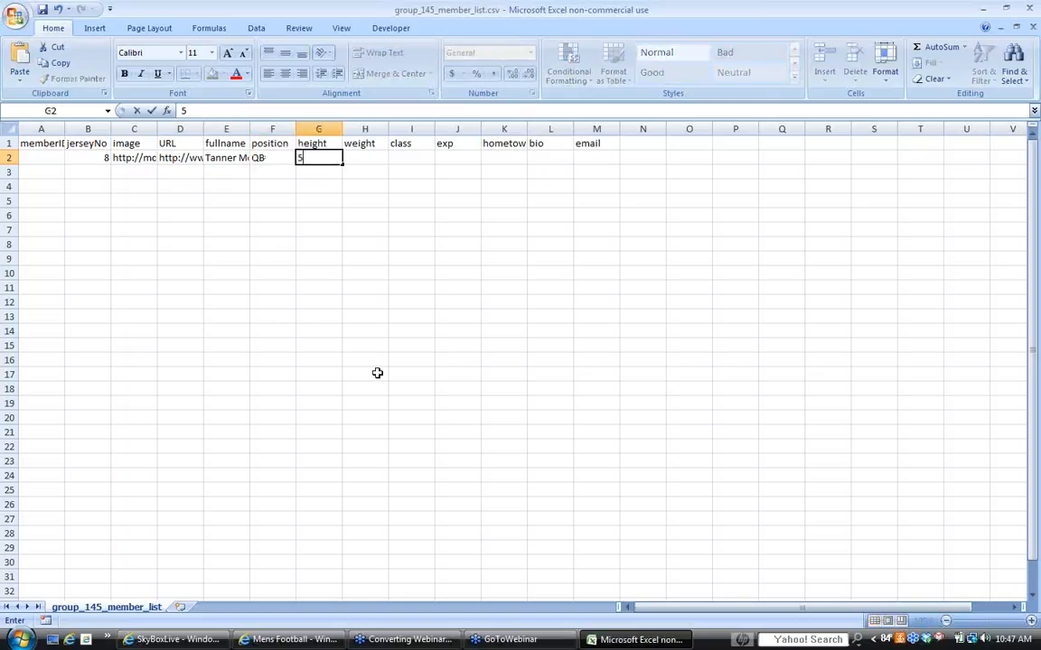
text('11)
key(Tab)
text(18)
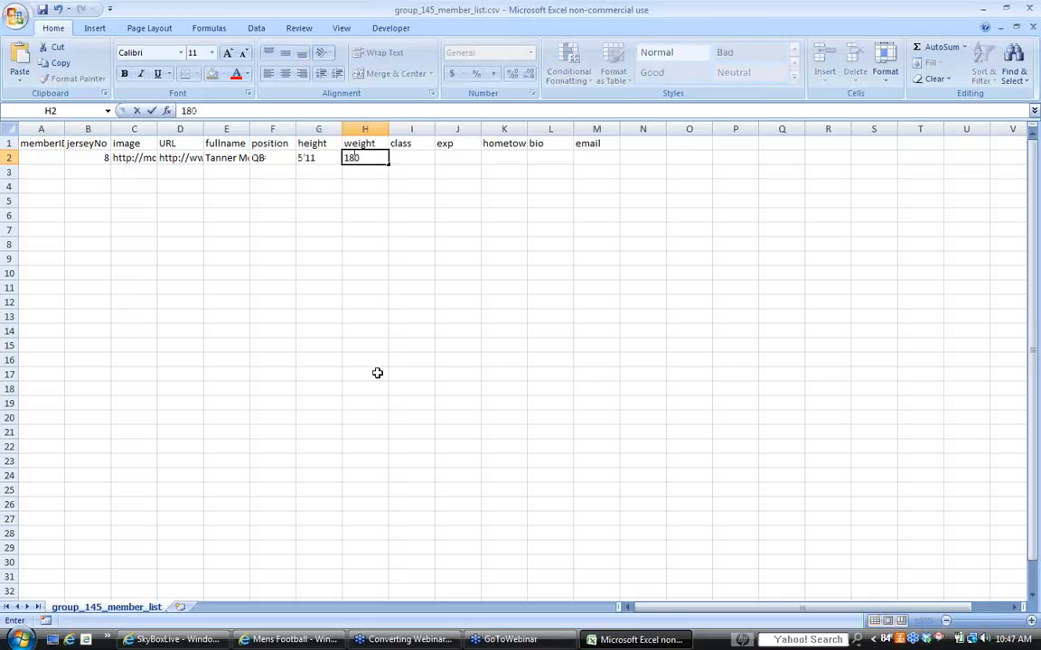
key(Tab)
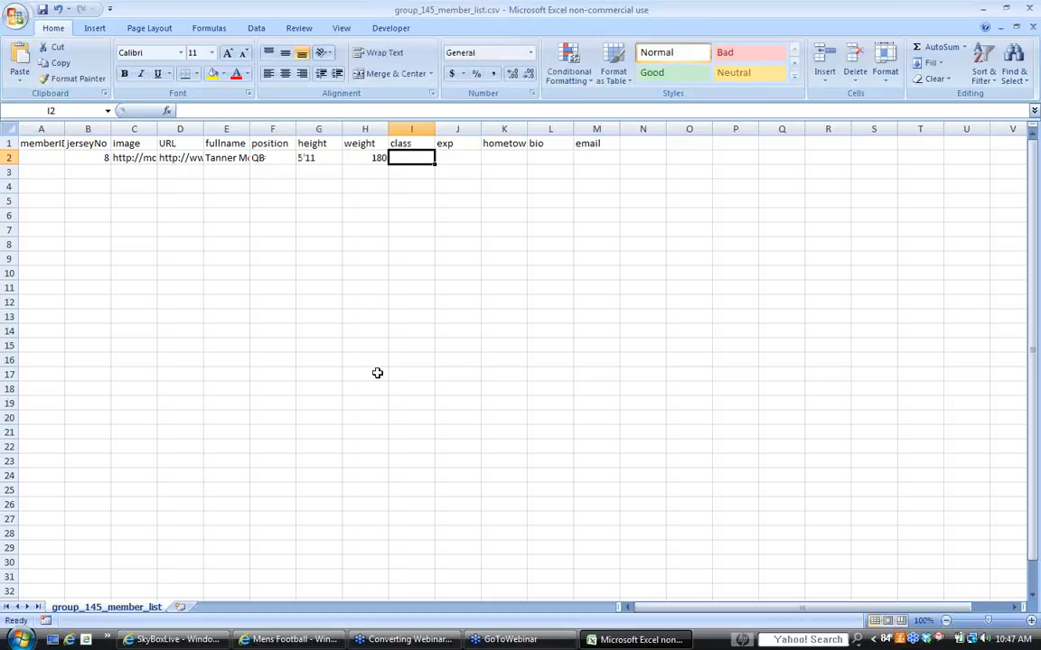
- Enter Sr as the class in I2 and Alma, AR as the hometown in K2, leaving exp blank
text(Sr)
key(Tab)
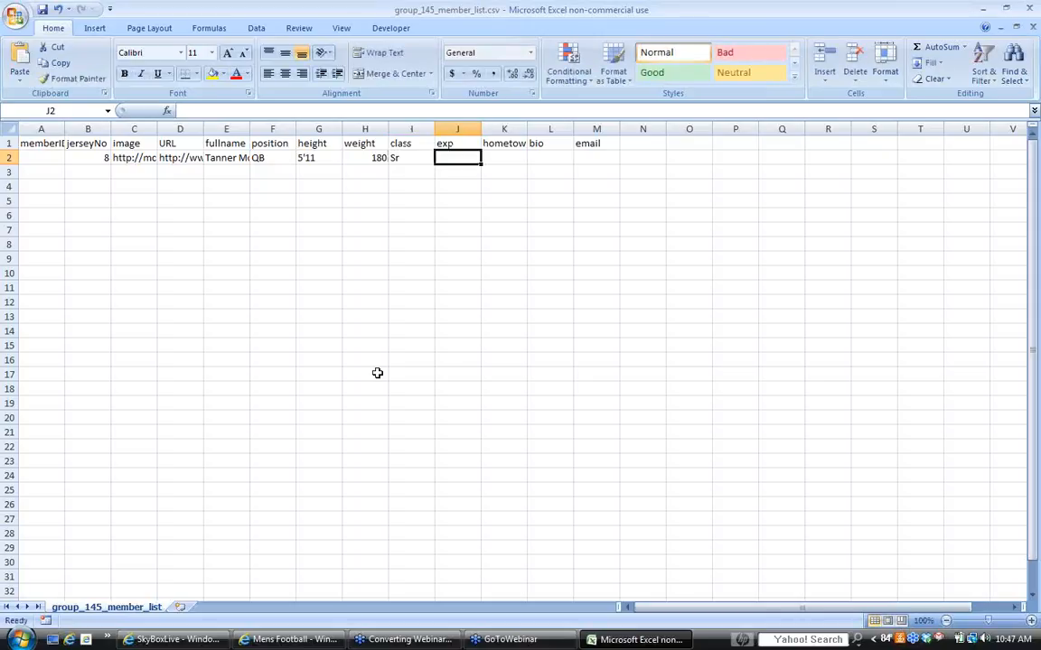
key(Tab)
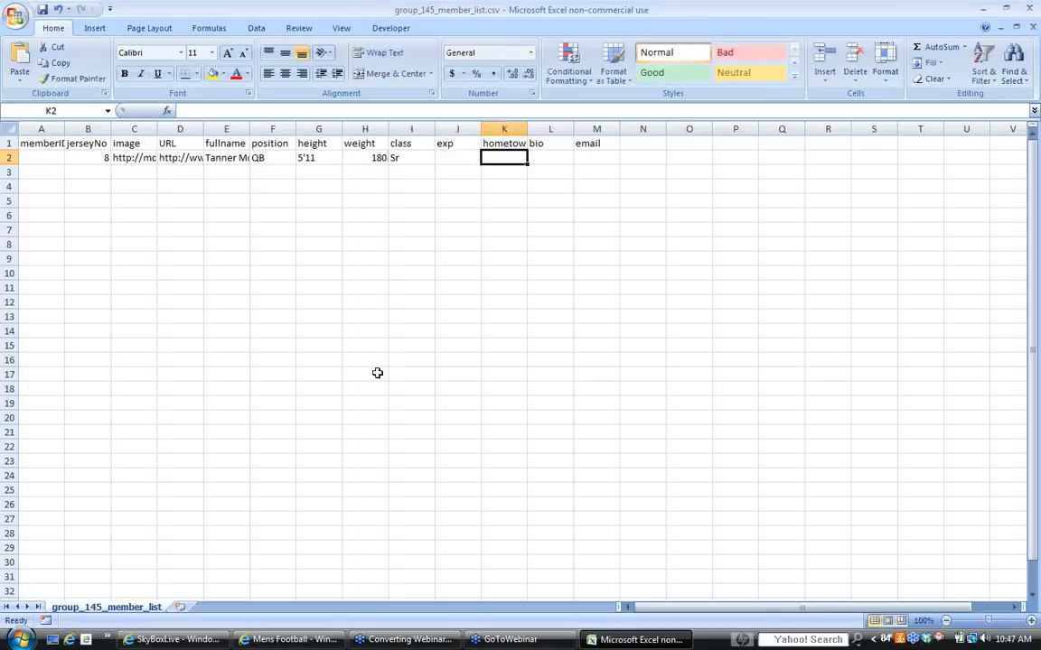
text(Alma)
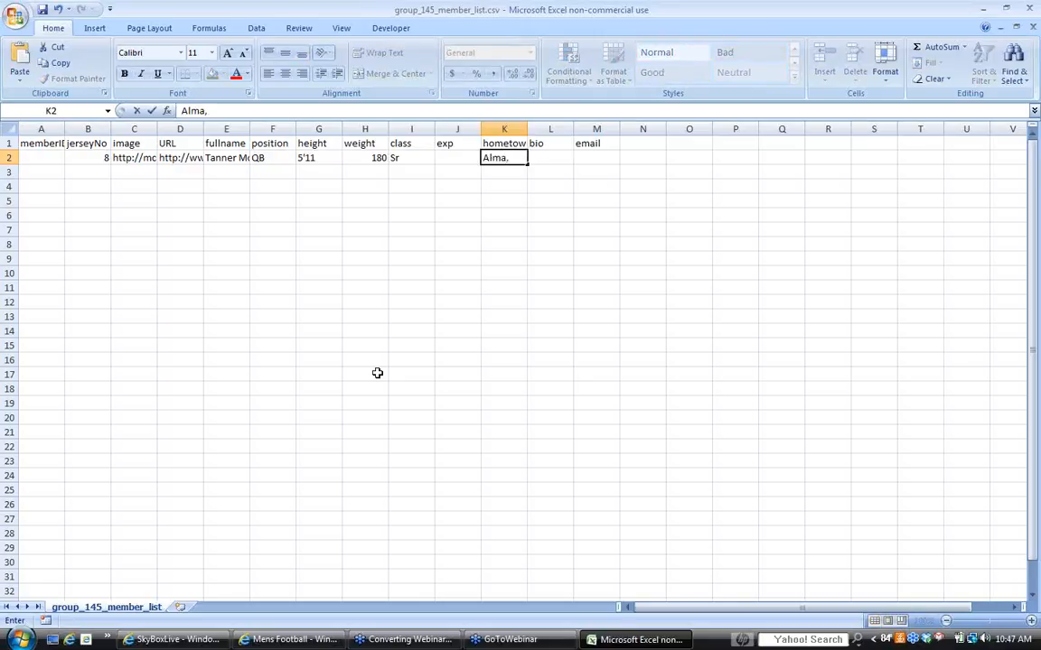
text(, AR)
key(Tab)
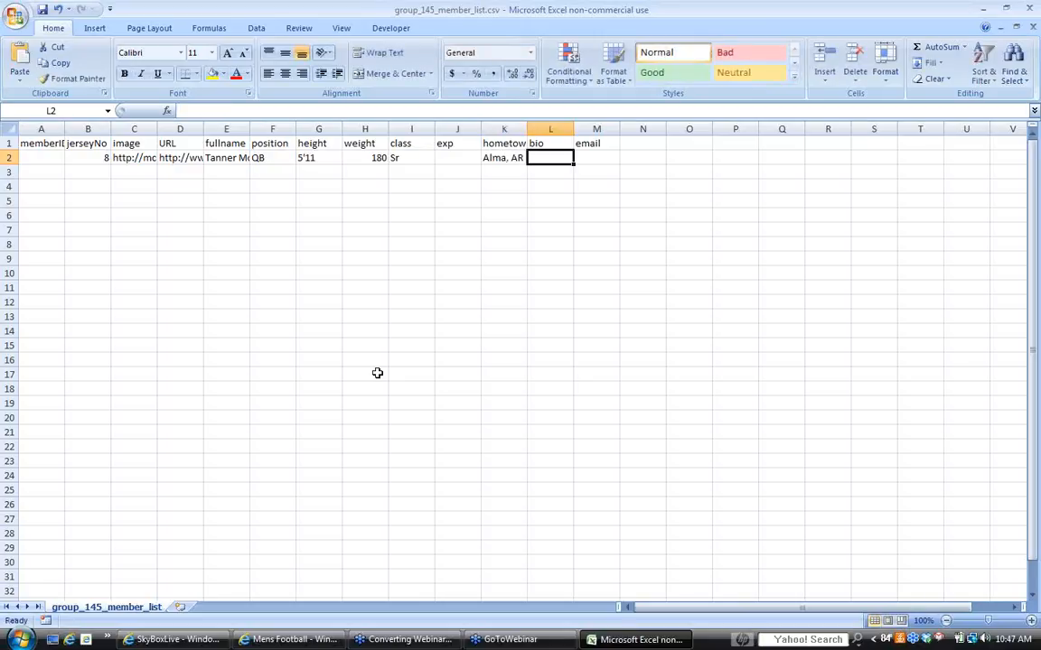
- Enter the bio "I threw for 4,000 yards last season" in cell L2
text(I threw)
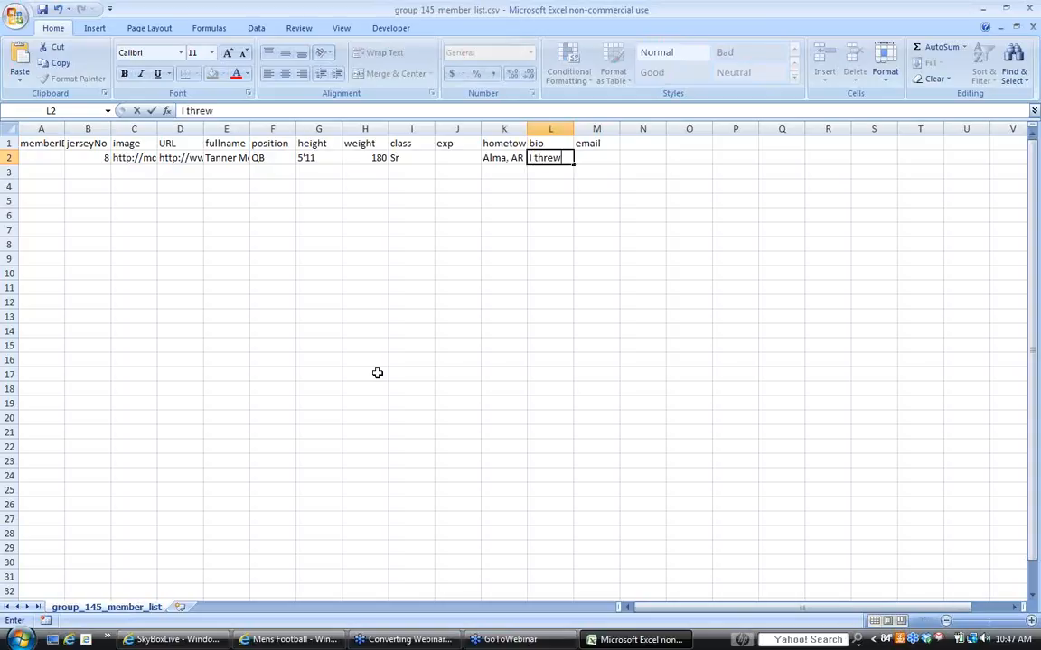
text( for 4,0)
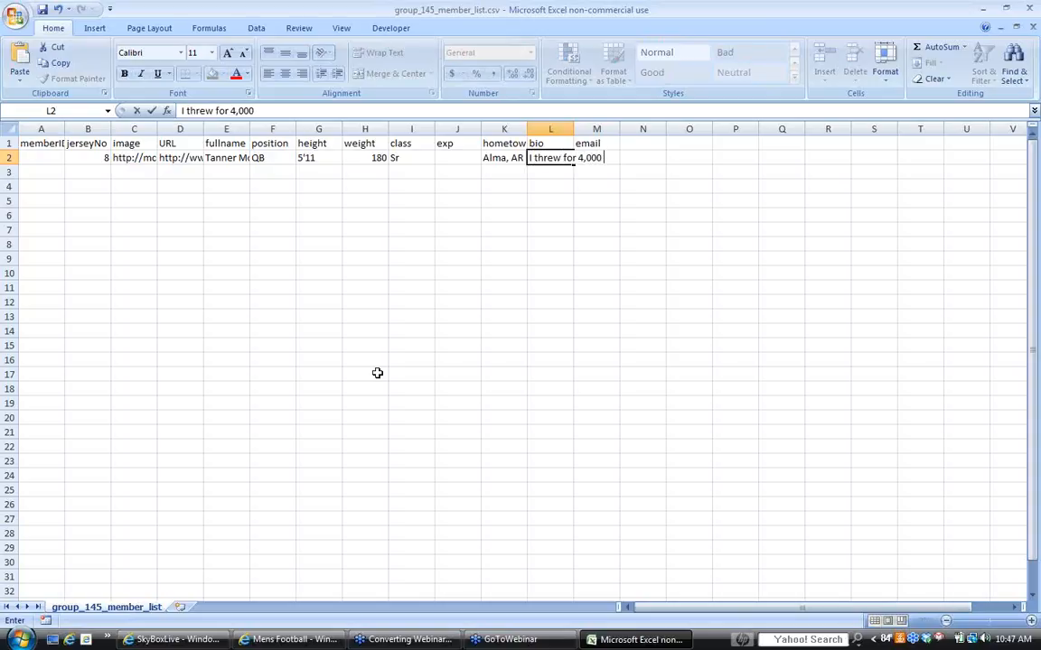
text(ards last seas)
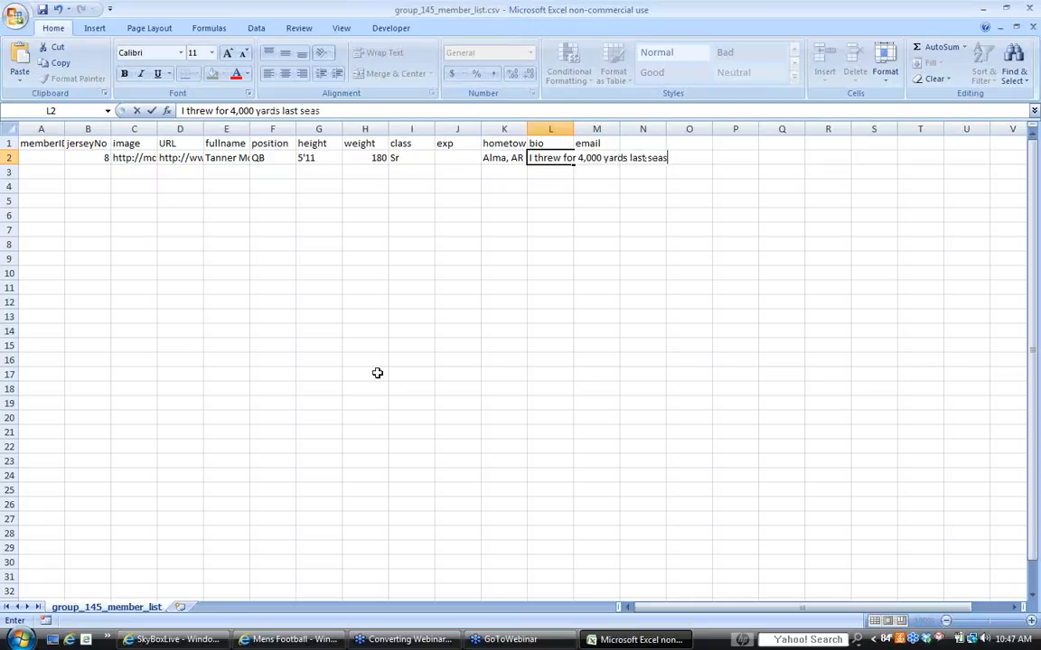
text(on)
key(Tab)
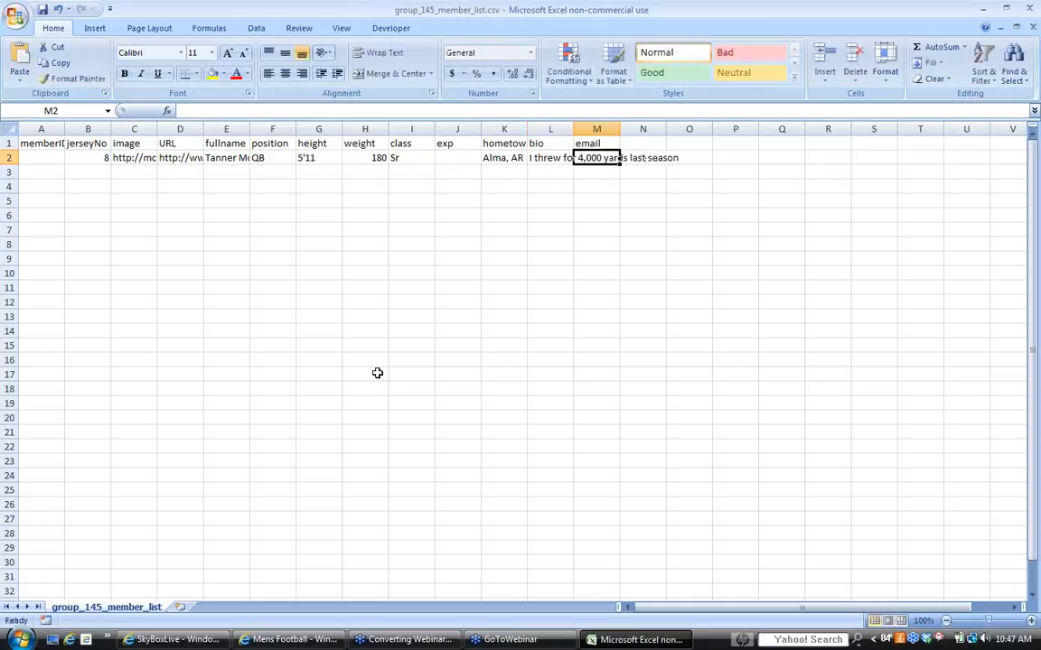
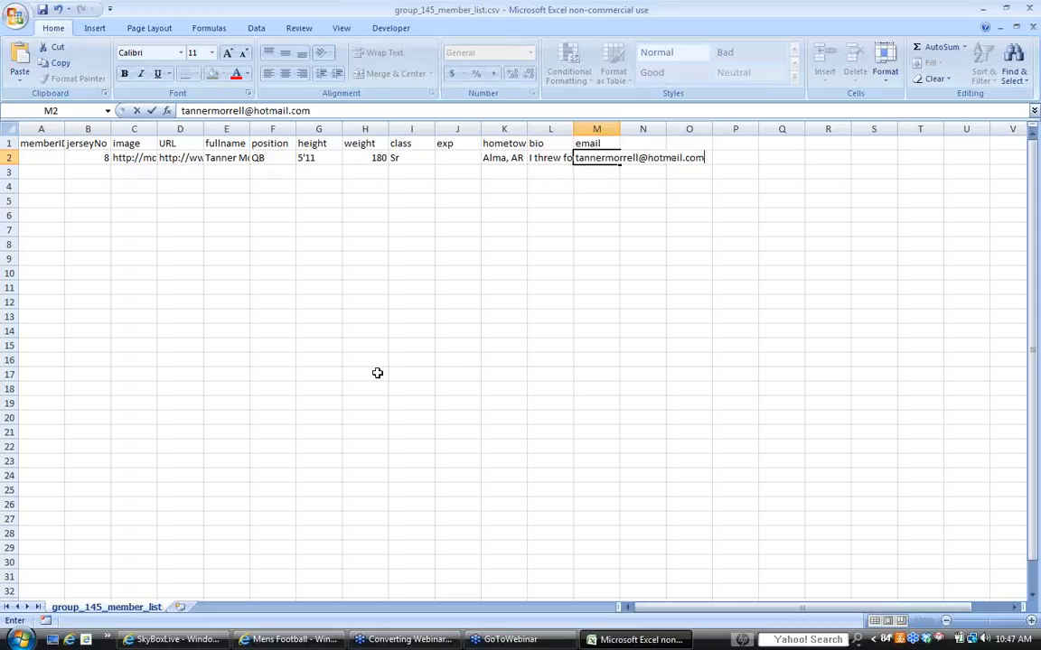
- Enter the player's e-mail address in email cell M2
key(Tab)
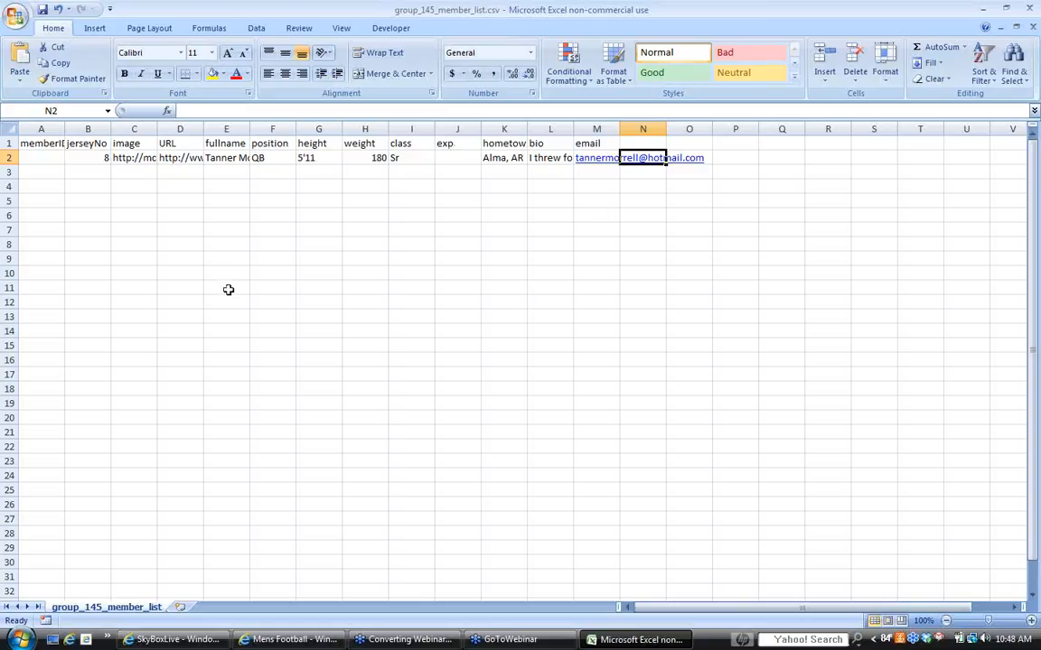
- Save the member list in Documents as "the new roster for our University", keeping the comma-delimited CSV format
click(16, 19)
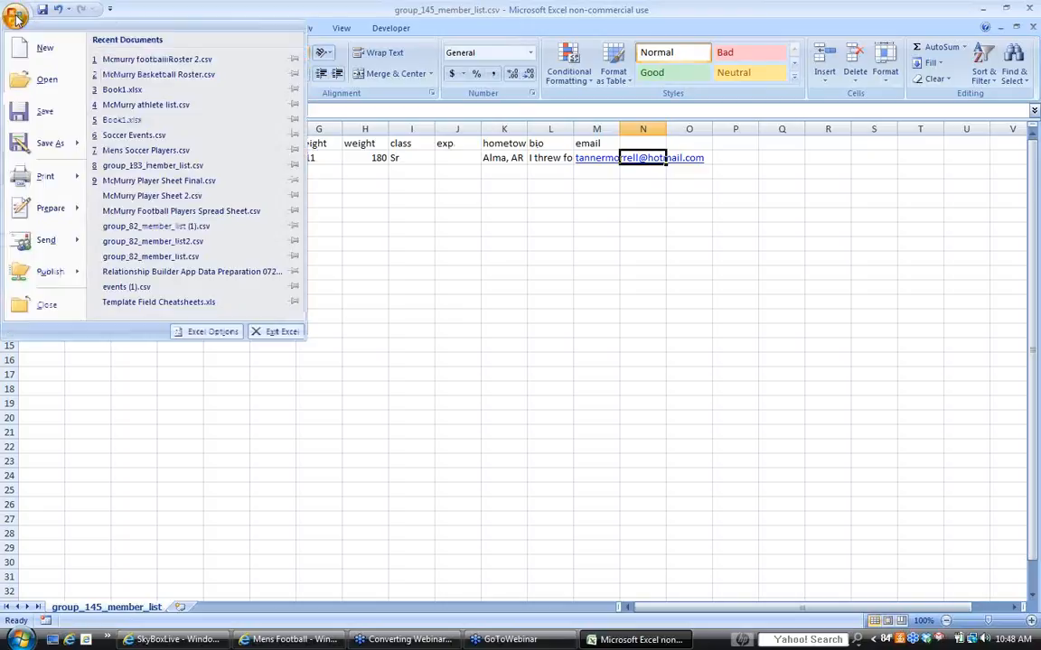
click(47, 146)
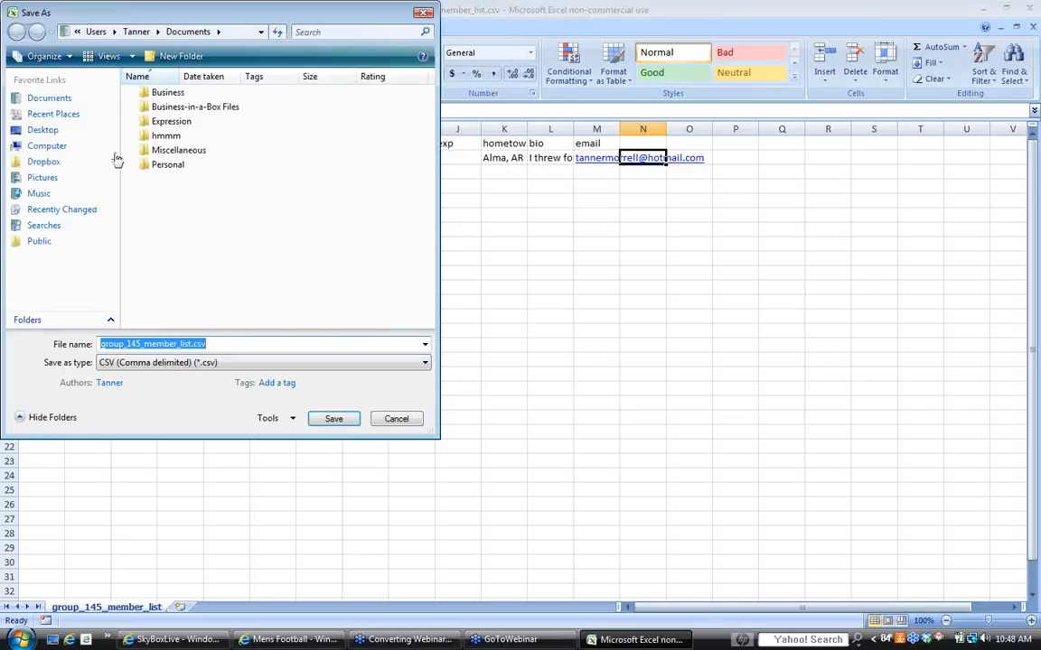
key(BackSpace)
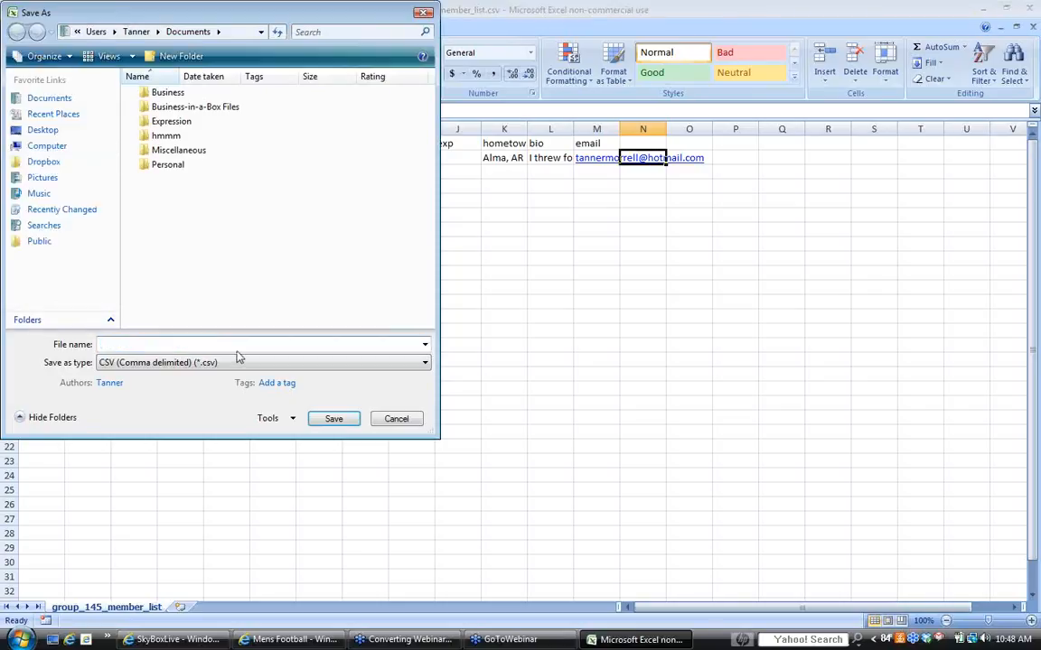
text(the new roster for our University)
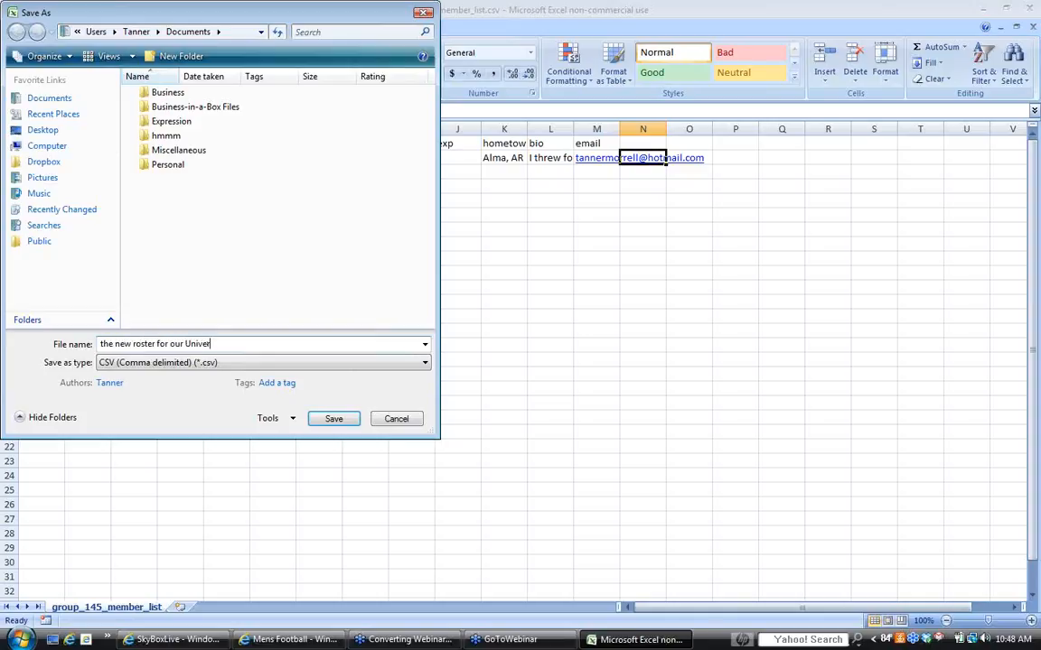
click(342, 421)
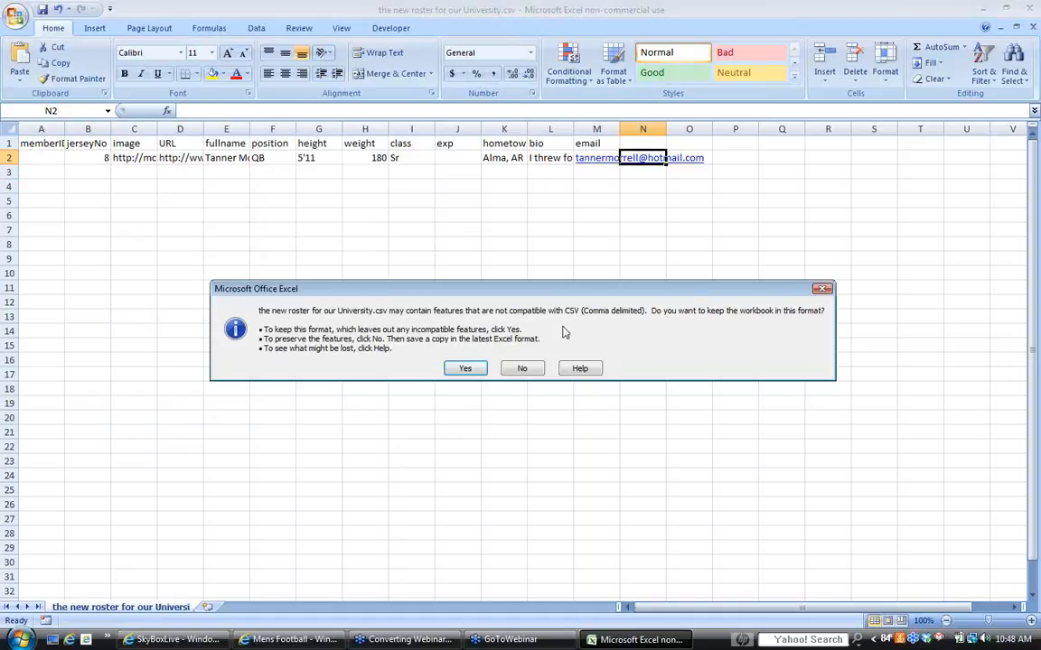
click(464, 370)
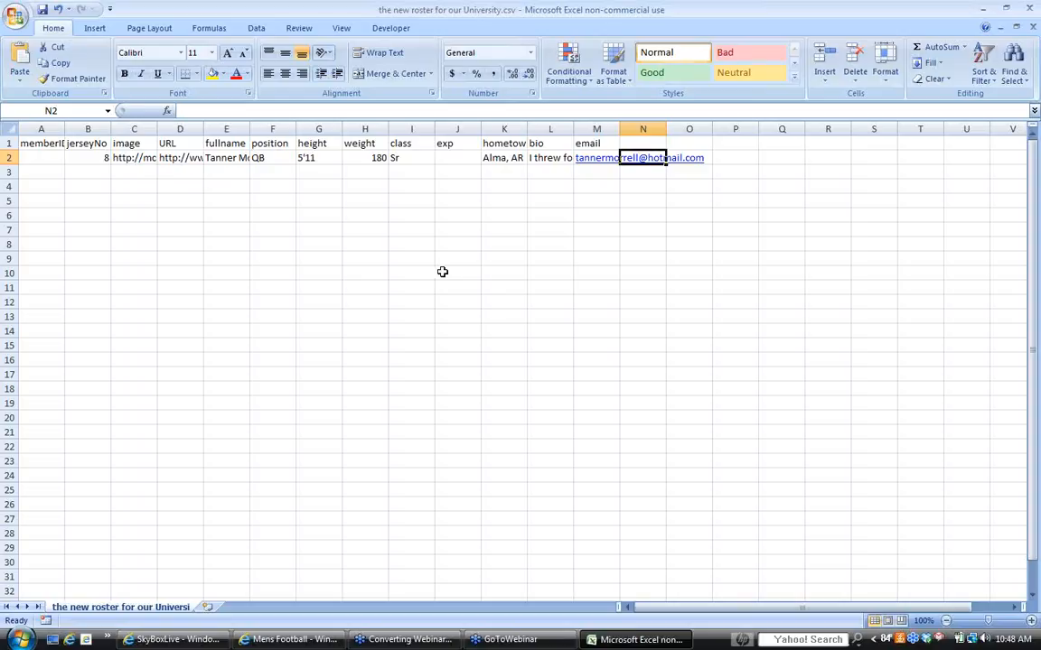
click(536, 221)
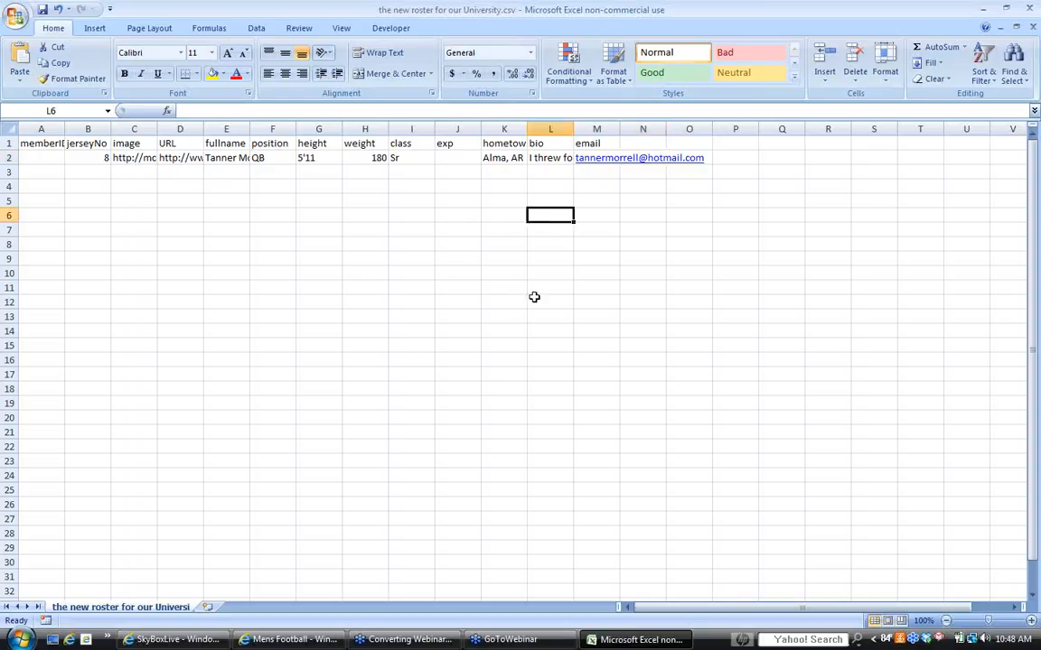
text(')
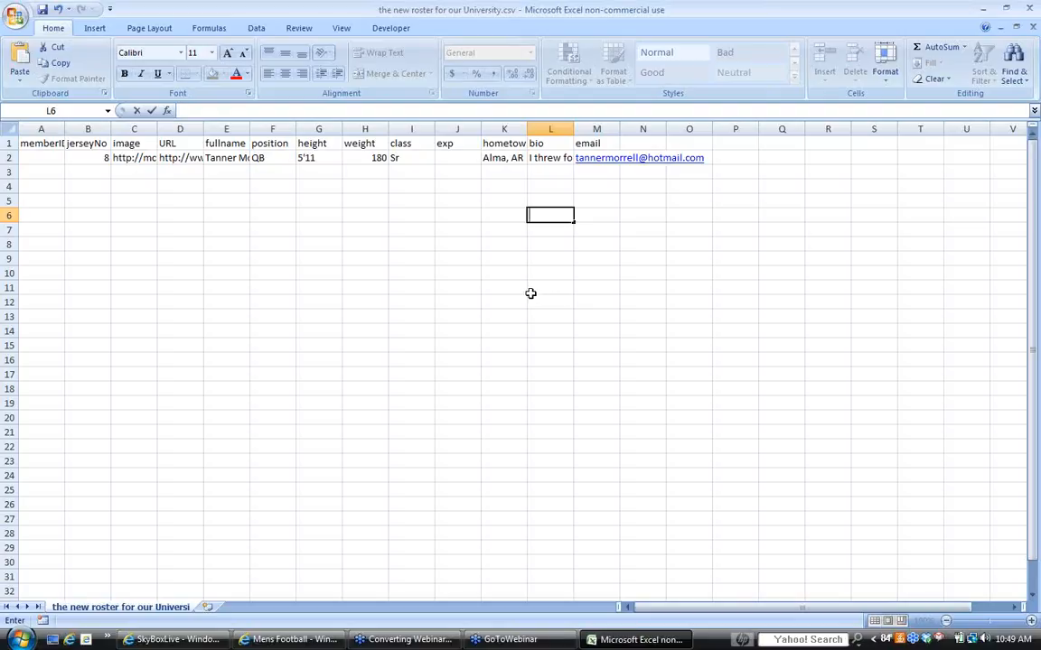
click(545, 160)
mouse_move(544, 160)
mouse_down()
mouse_move(536, 402)
mouse_move(547, 159)
mouse_up()
drag(316, 159, 305, 290)
drag(216, 168, 227, 348)
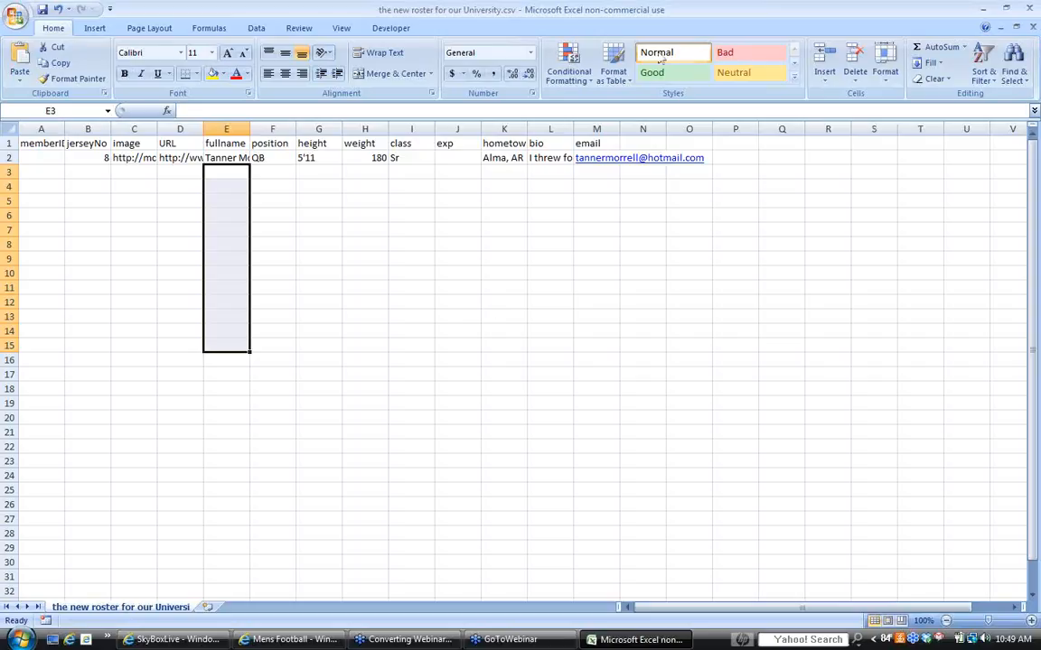
click(730, 255)
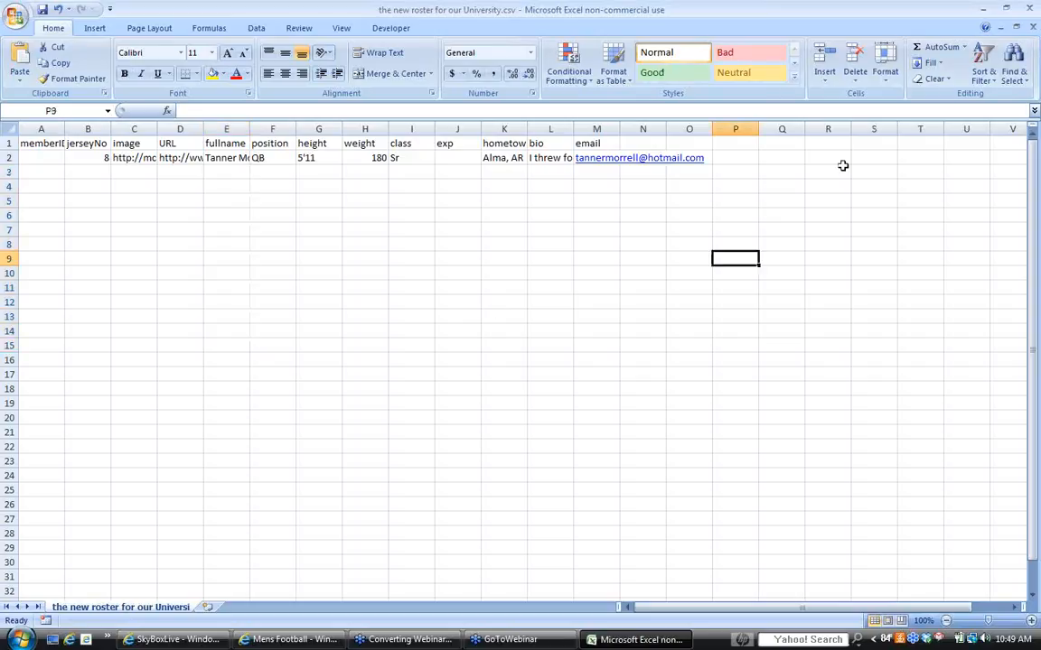
- Close the roster workbook without saving further changes, and close the McMurry University Athletics and SkyBoxLive pages in the browser
click(1034, 10)
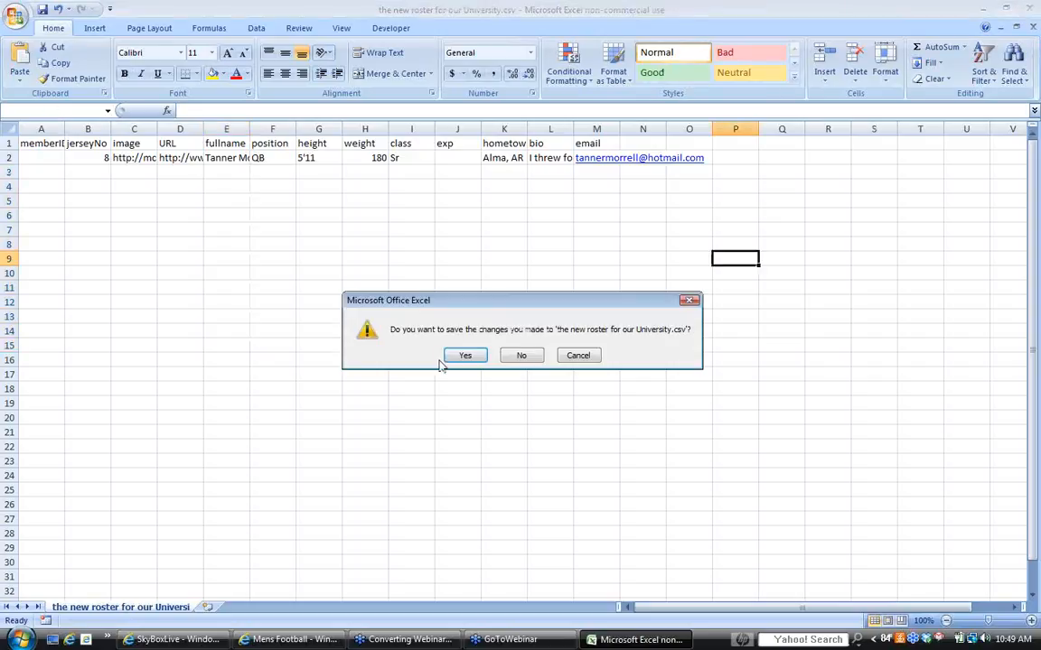
click(522, 355)
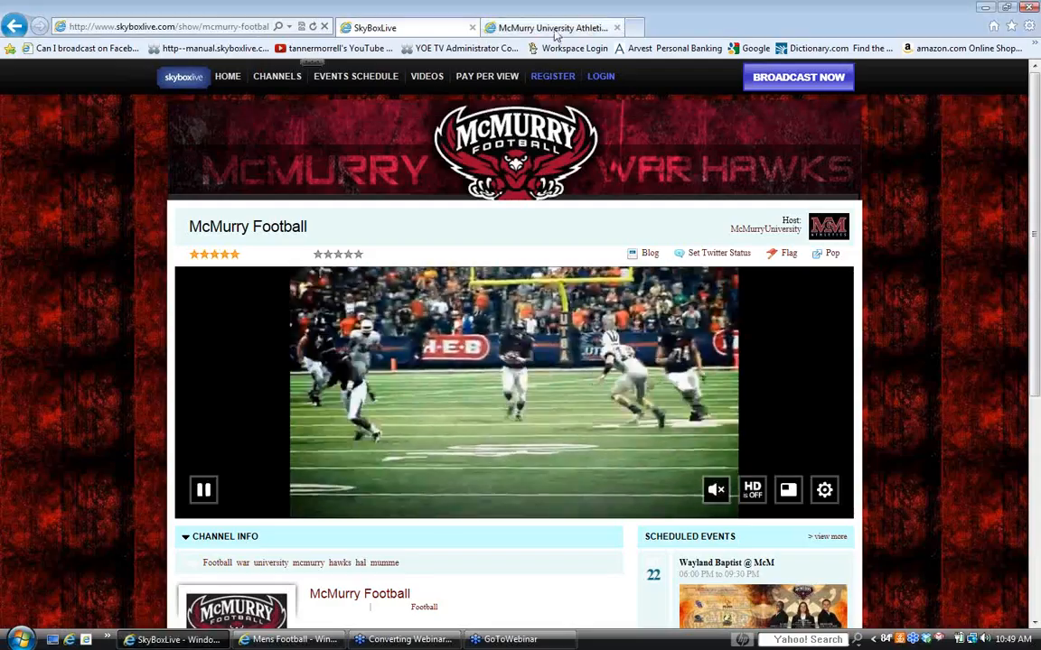
click(554, 29)
click(616, 28)
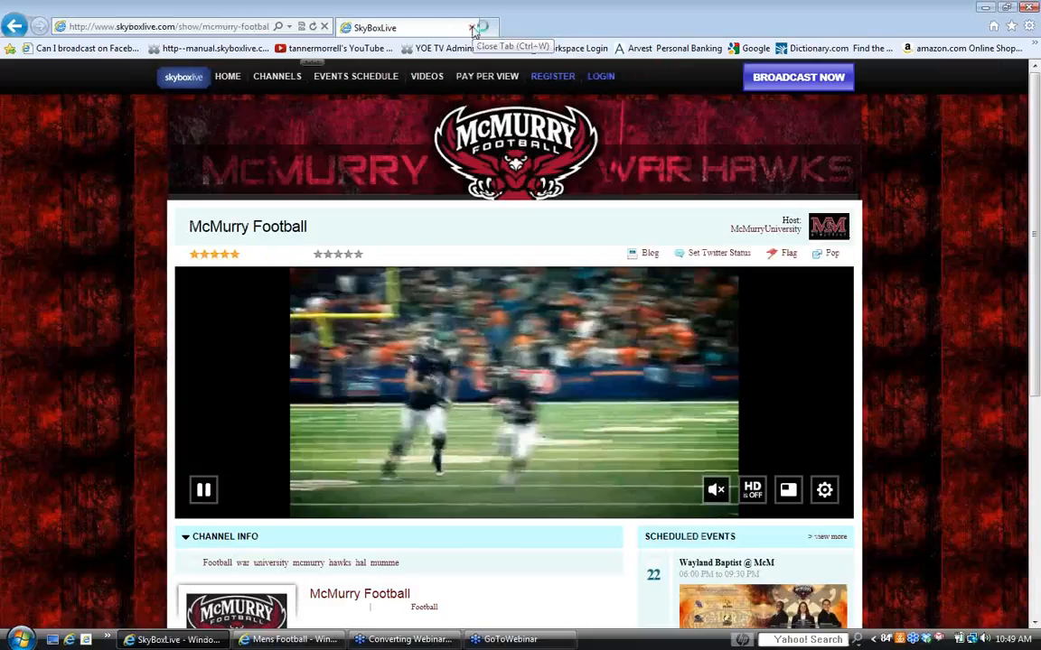
click(472, 28)
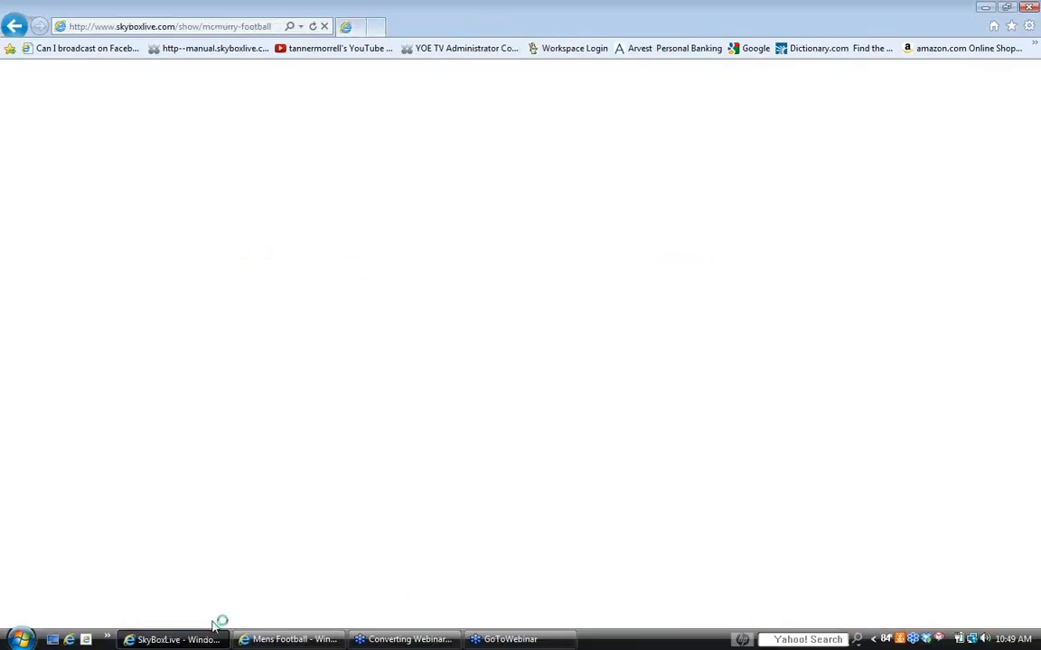
- Return to the Mens Football page and upload its members from "the new roster for our University.csv" in Documents
click(283, 640)
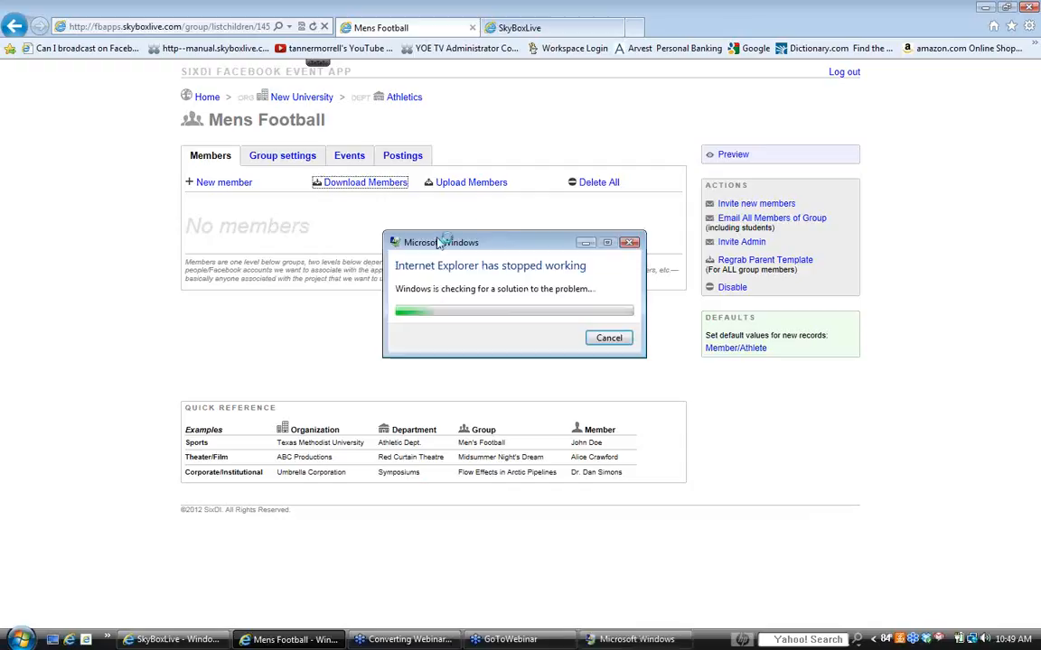
click(628, 242)
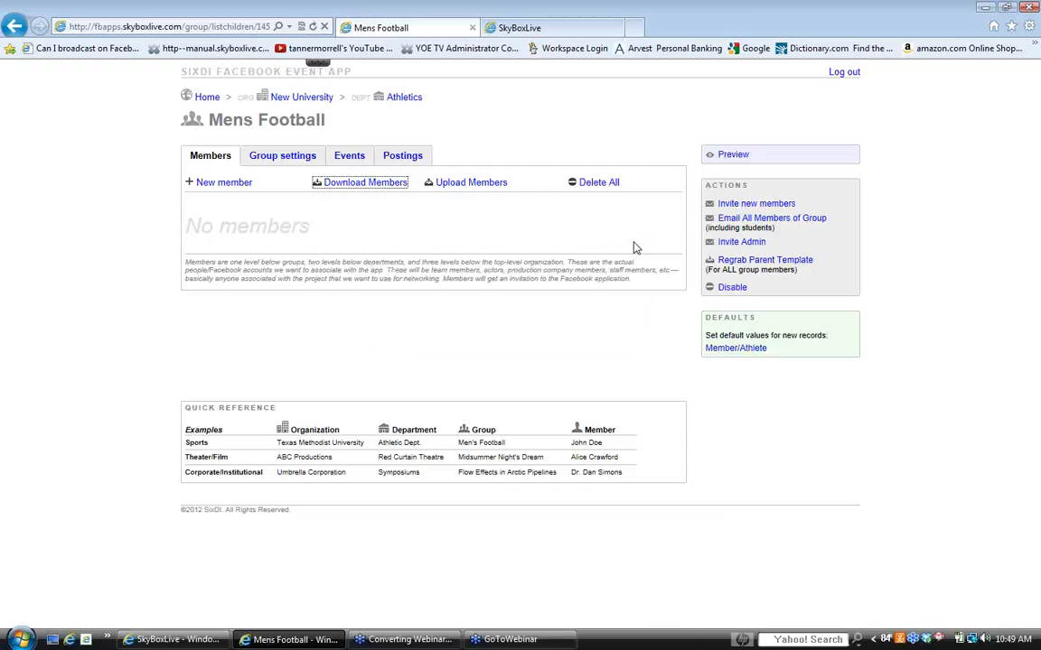
click(464, 185)
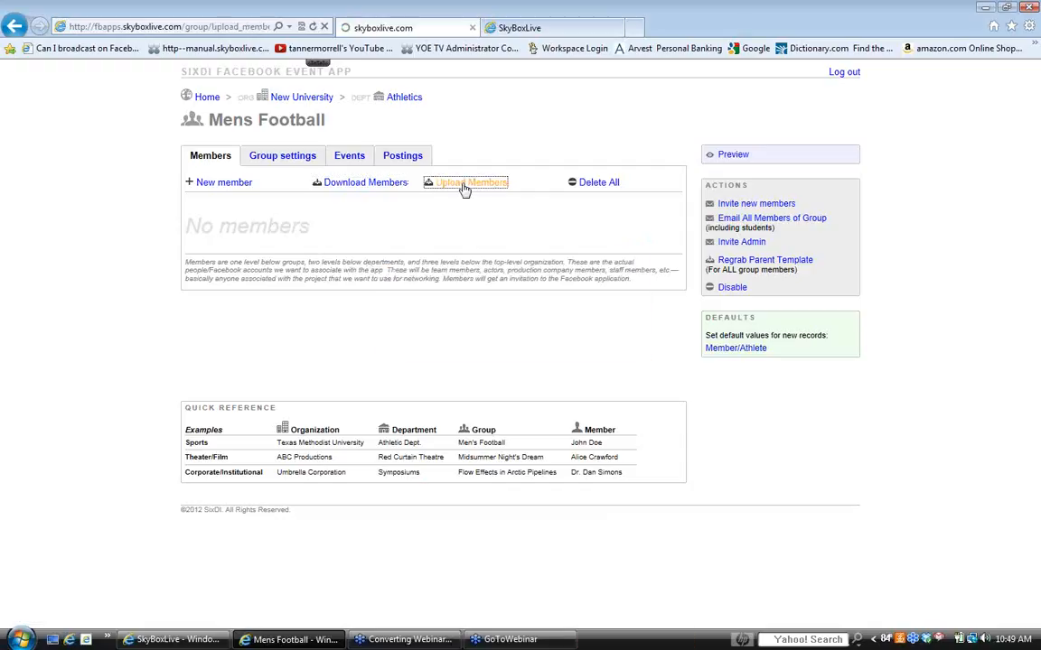
click(421, 214)
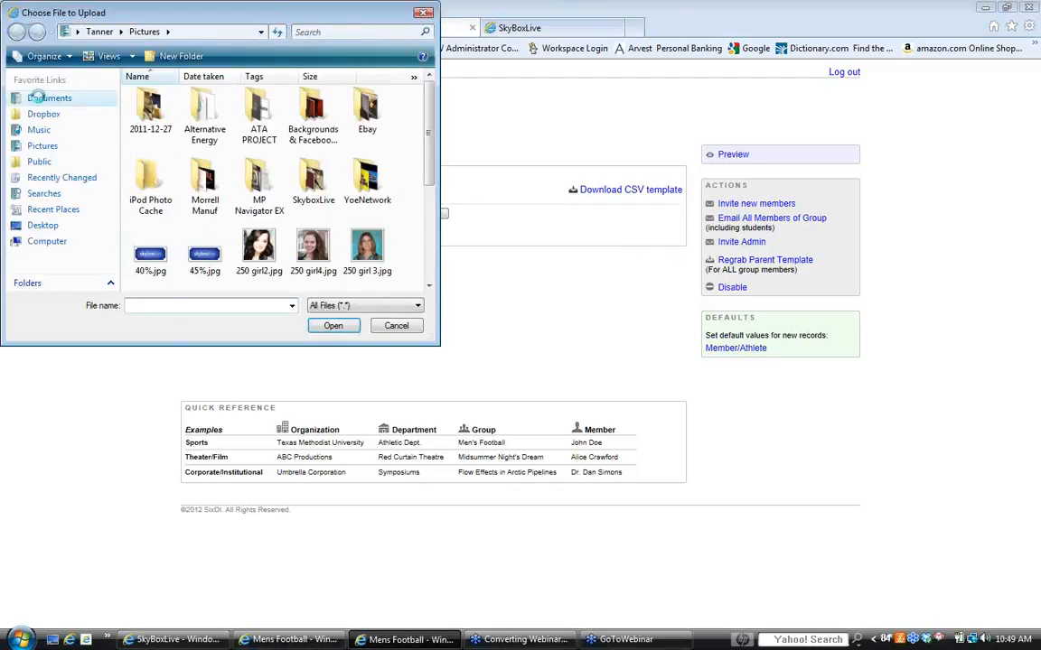
click(38, 97)
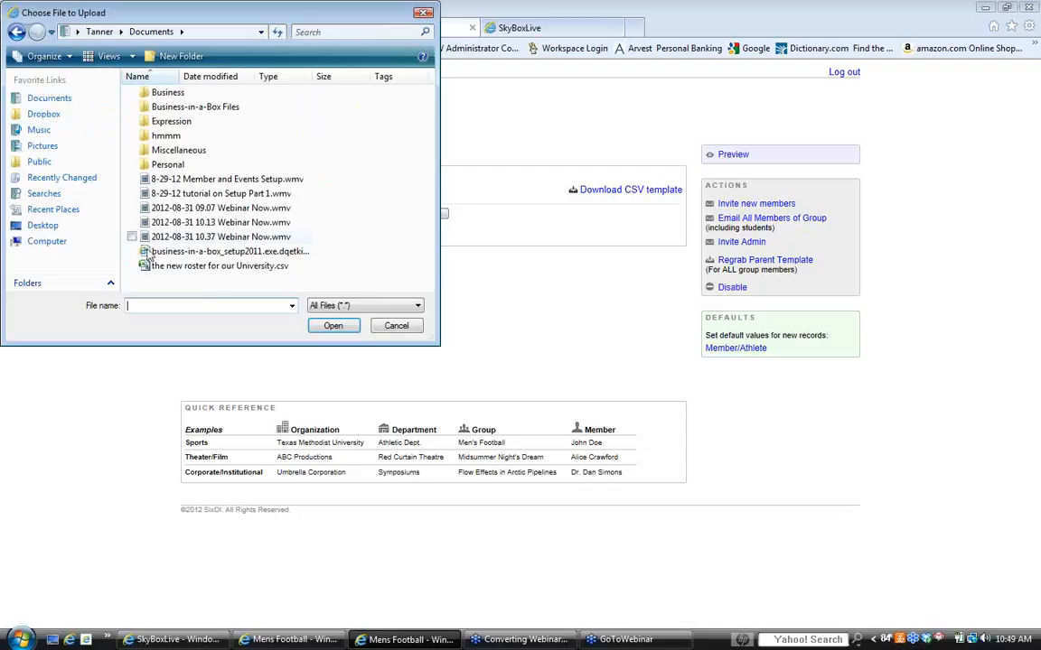
click(234, 270)
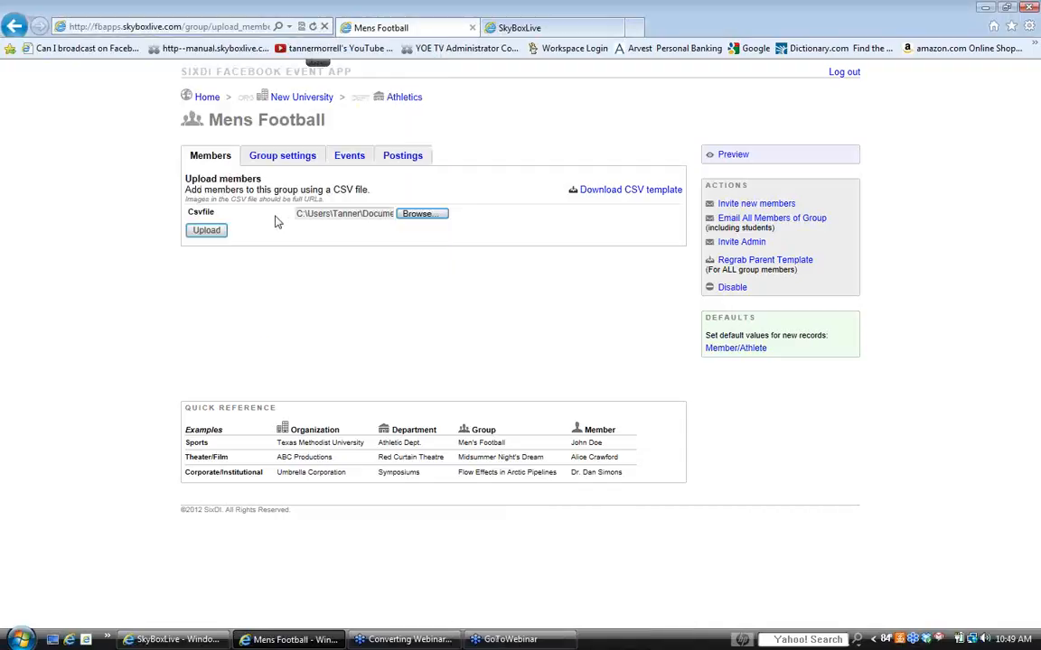
click(203, 233)
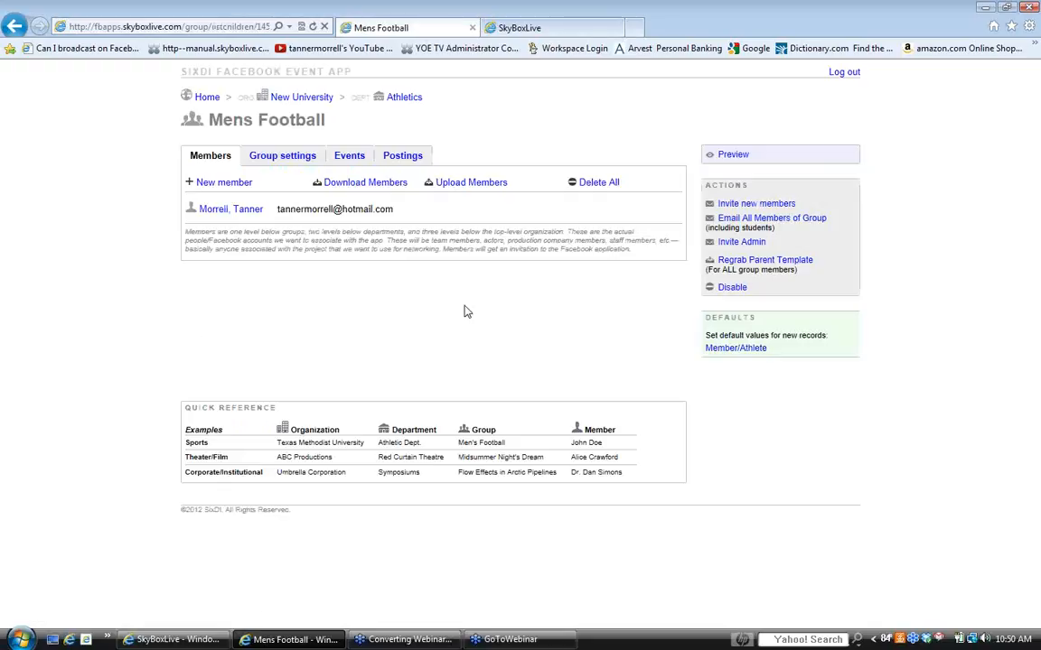
- Close the remaining SkyBoxLive McMurry Football page beside the Mens Football page
click(548, 29)
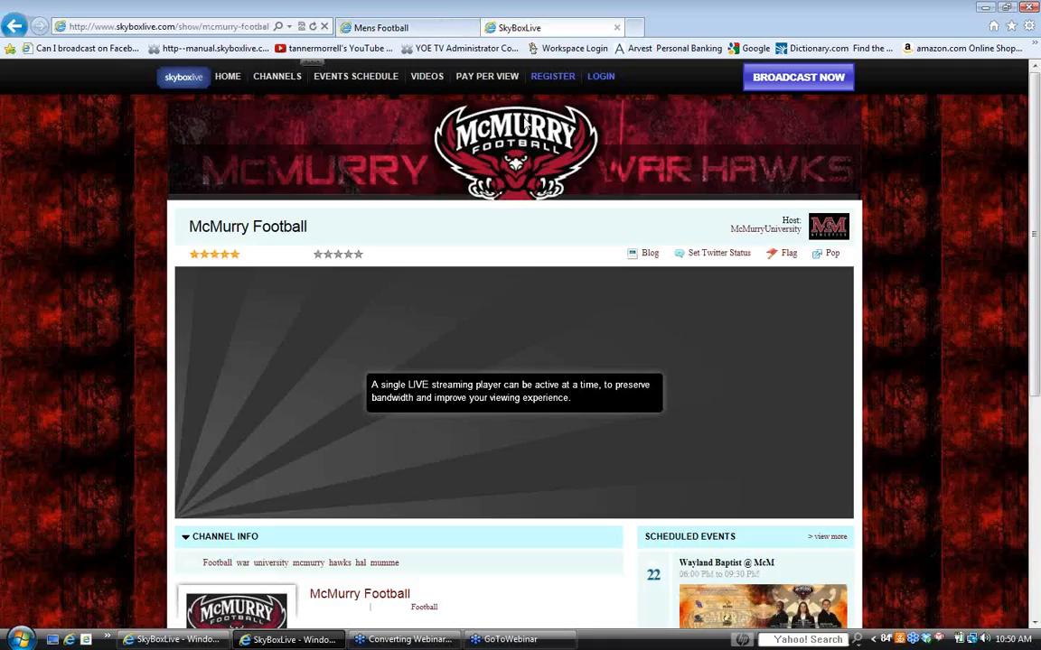
click(618, 29)
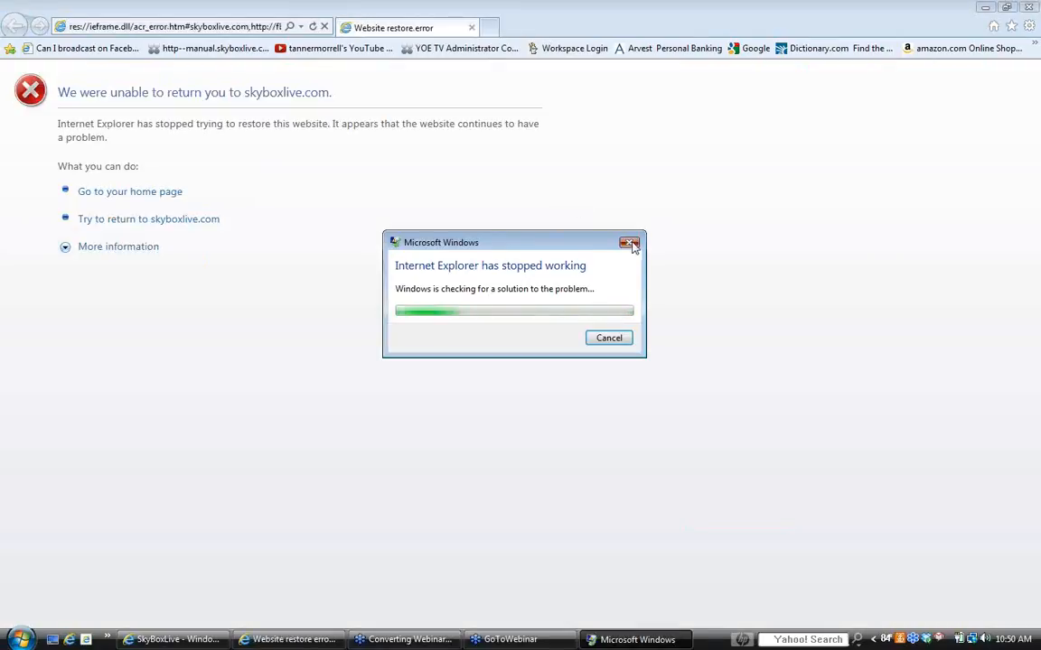
- Dismiss the browser crash notice and close the McMurry Football show page, leaving the restore-error page
click(315, 28)
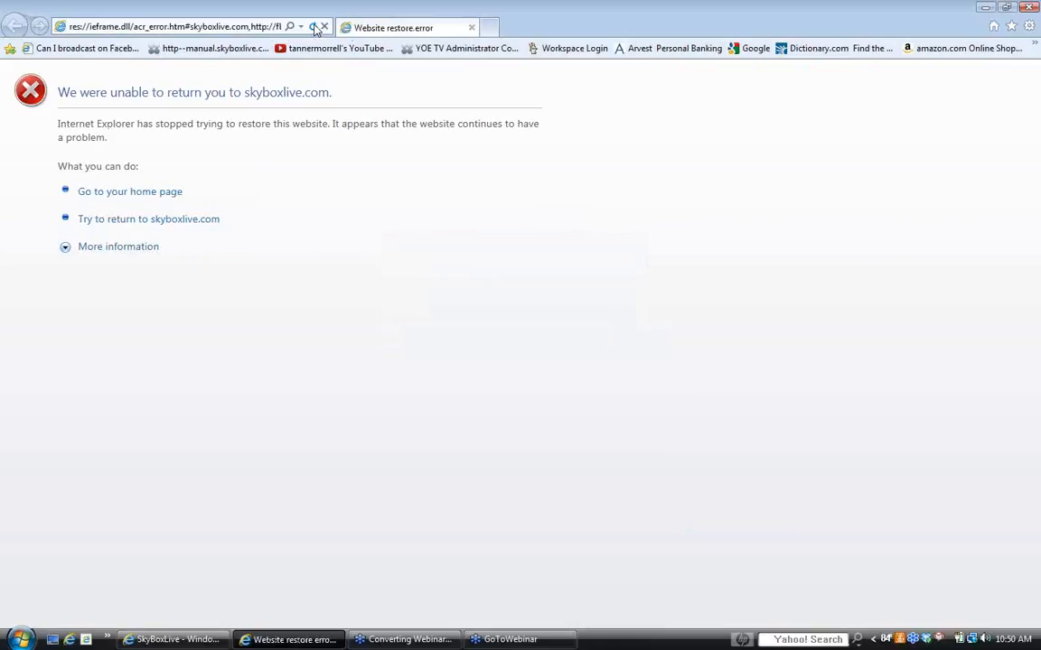
click(242, 26)
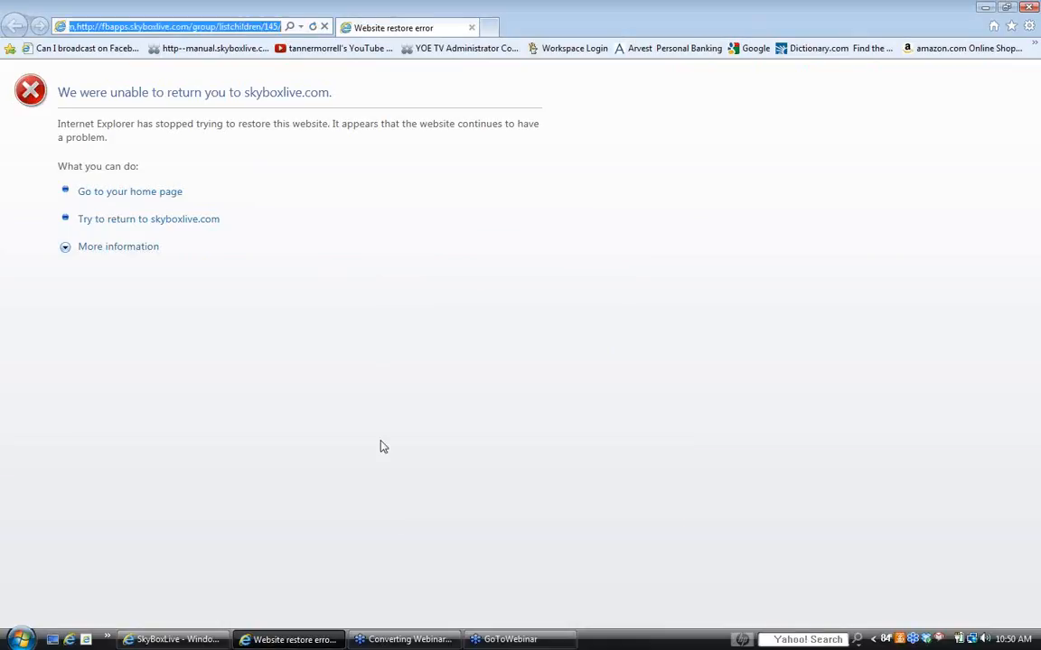
click(171, 640)
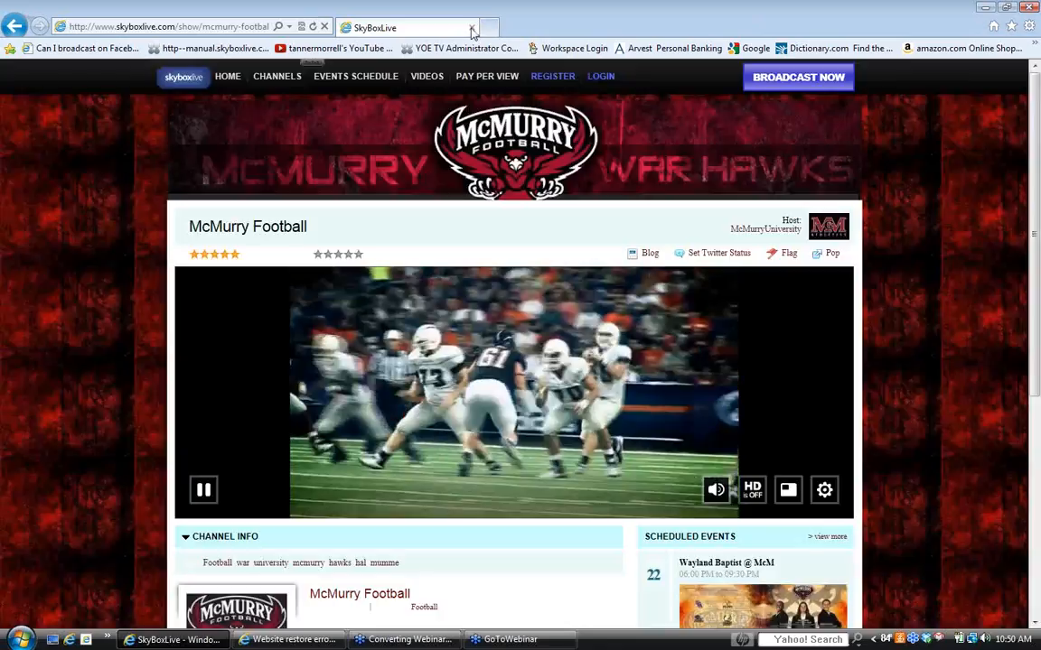
click(471, 28)
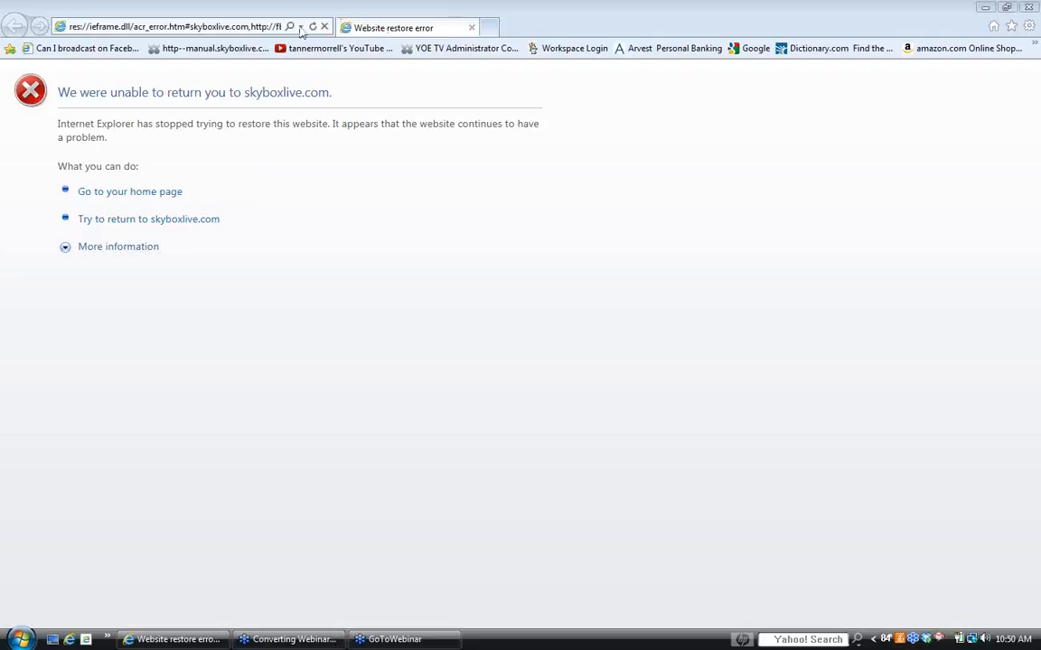
- Load fbapps.skyboxlive.com in place of the restore-error page
click(210, 26)
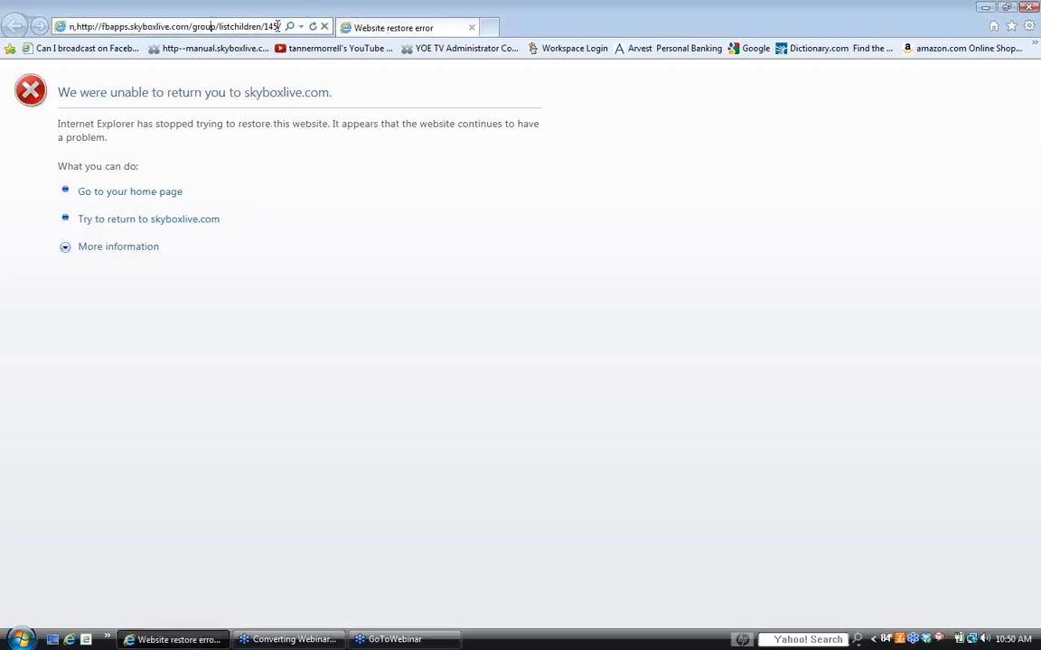
triple_click(278, 26)
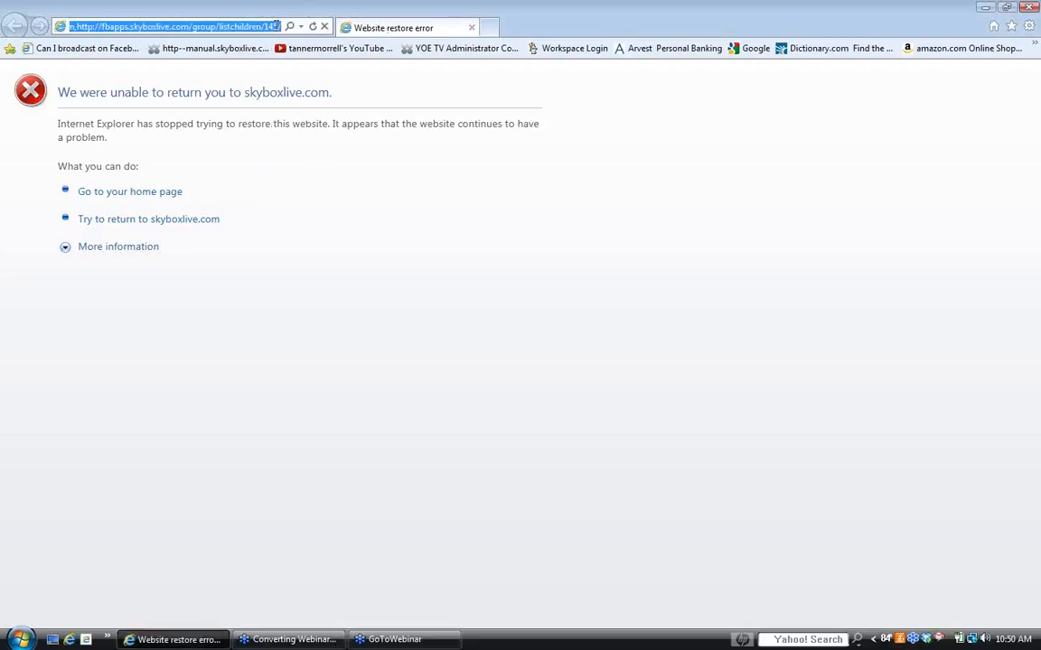
text(fbapps.skyboxlive.com/)
key(Return)
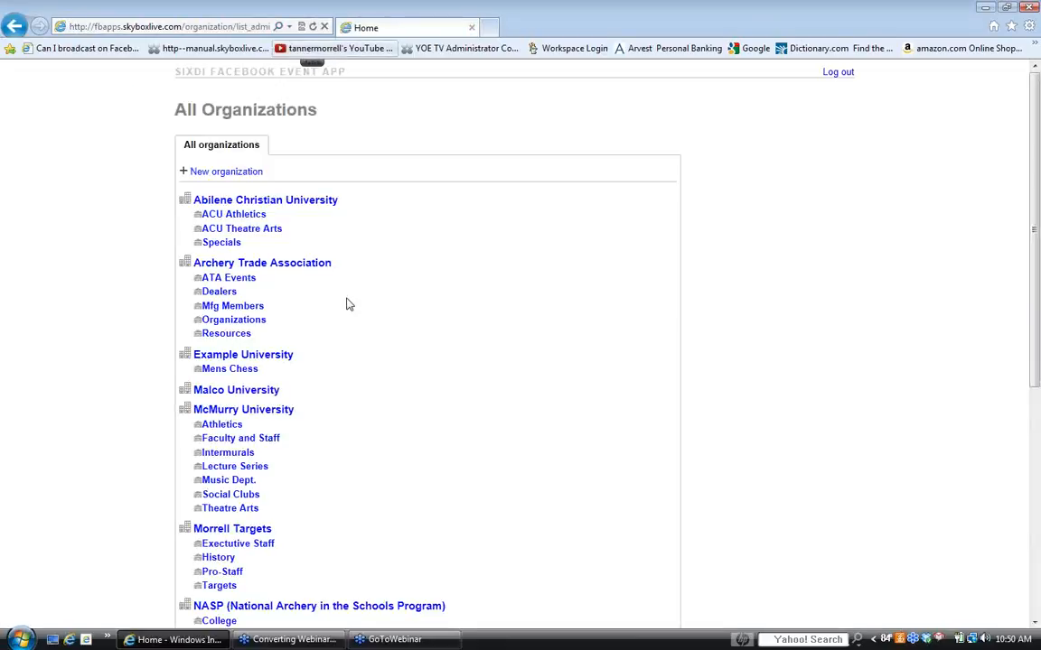
- Open the Mens Football group in New University's Athletics department
scroll(377, 288, down, 3)
scroll(286, 367, down, 3)
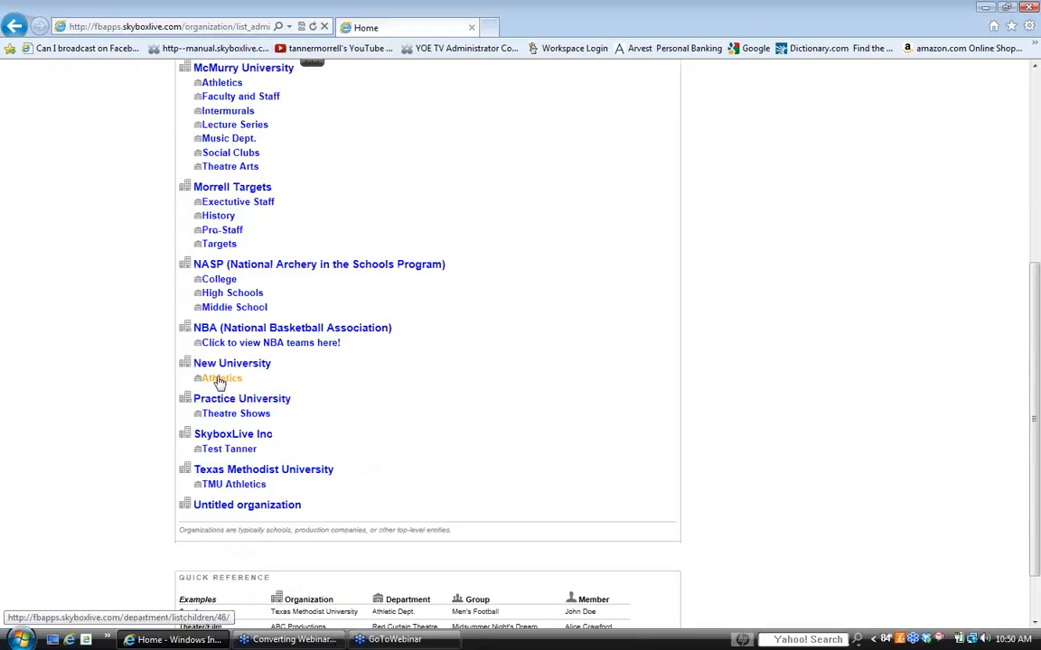
click(220, 380)
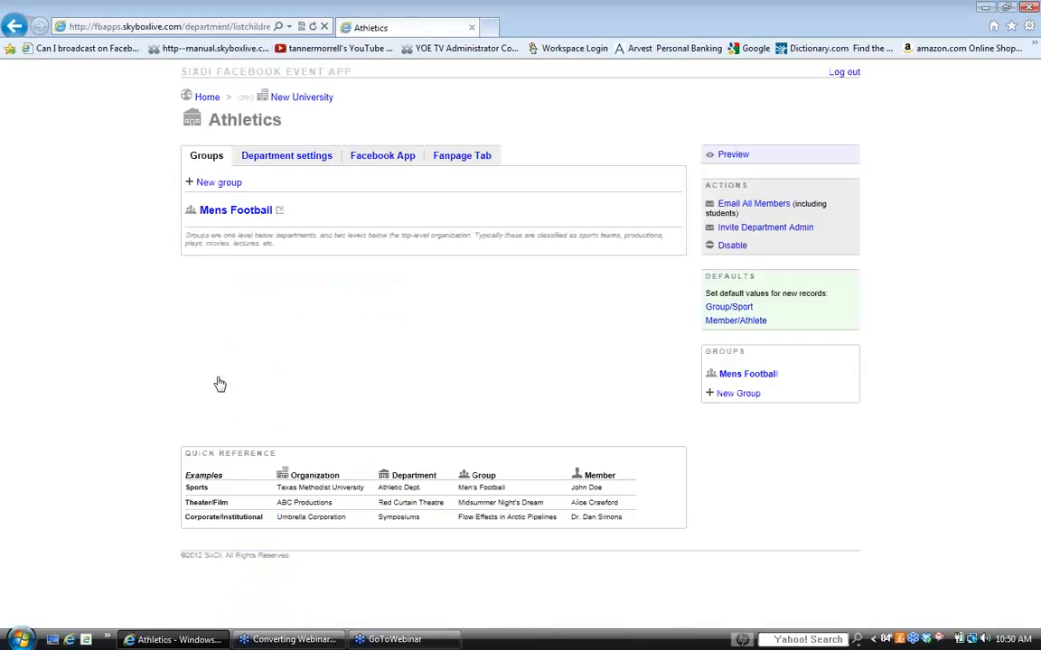
click(254, 214)
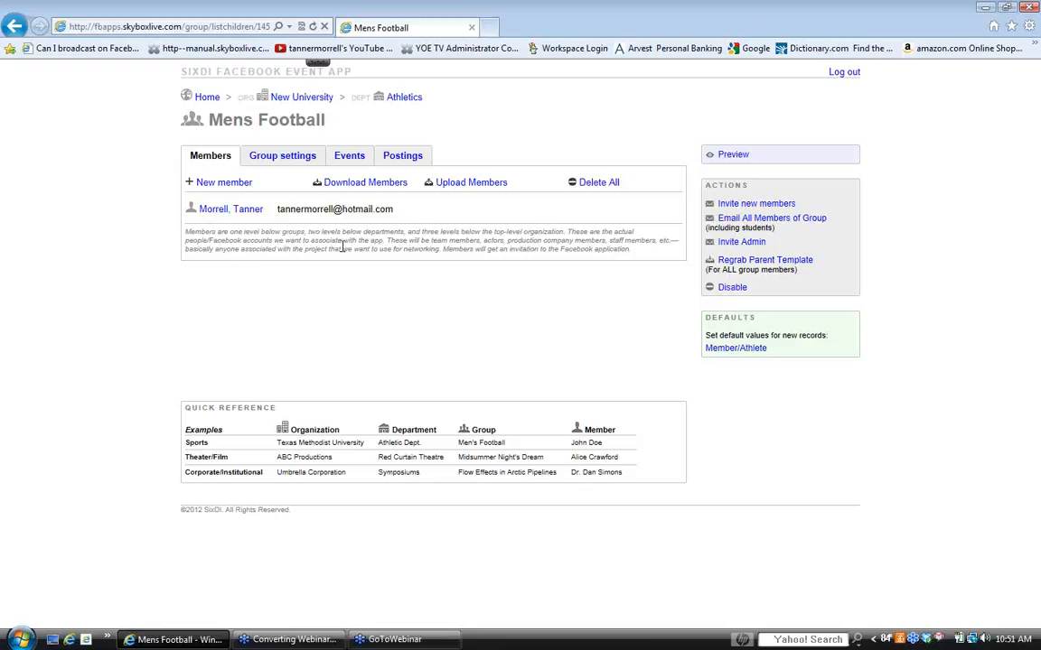
- Download the group's members as group_145_member_list.csv and examine the member ID and player details in its second row
click(365, 183)
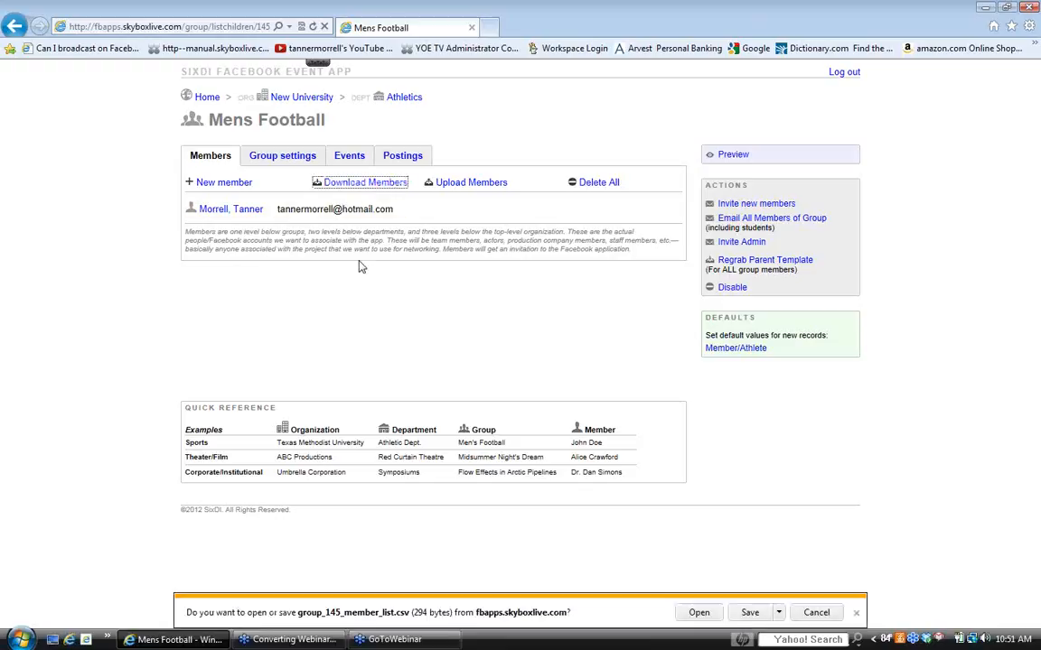
click(699, 614)
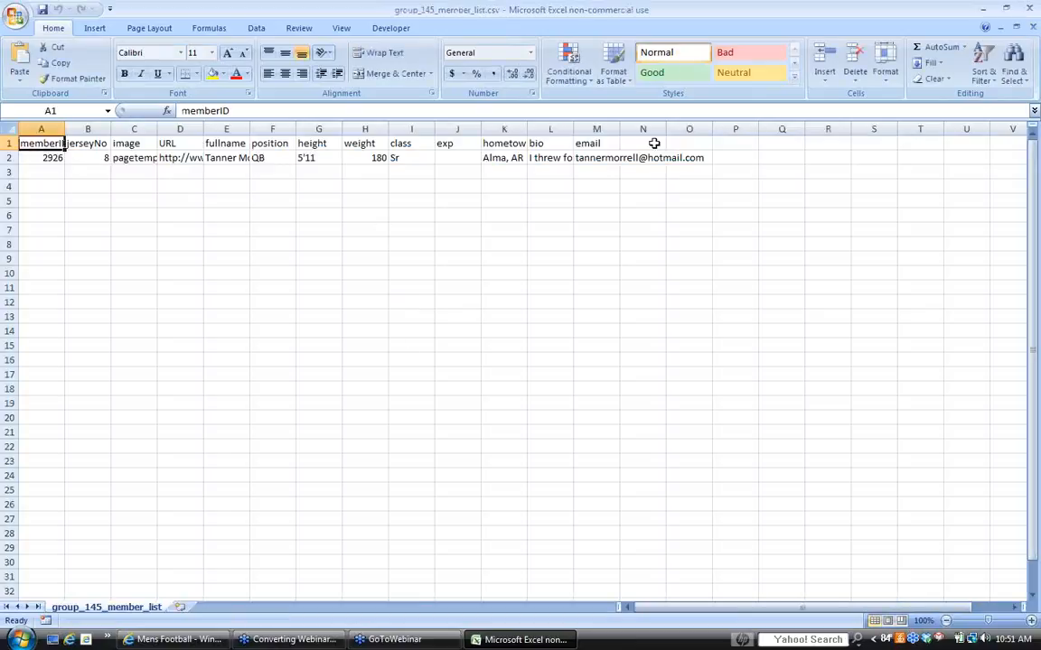
click(49, 158)
click(92, 157)
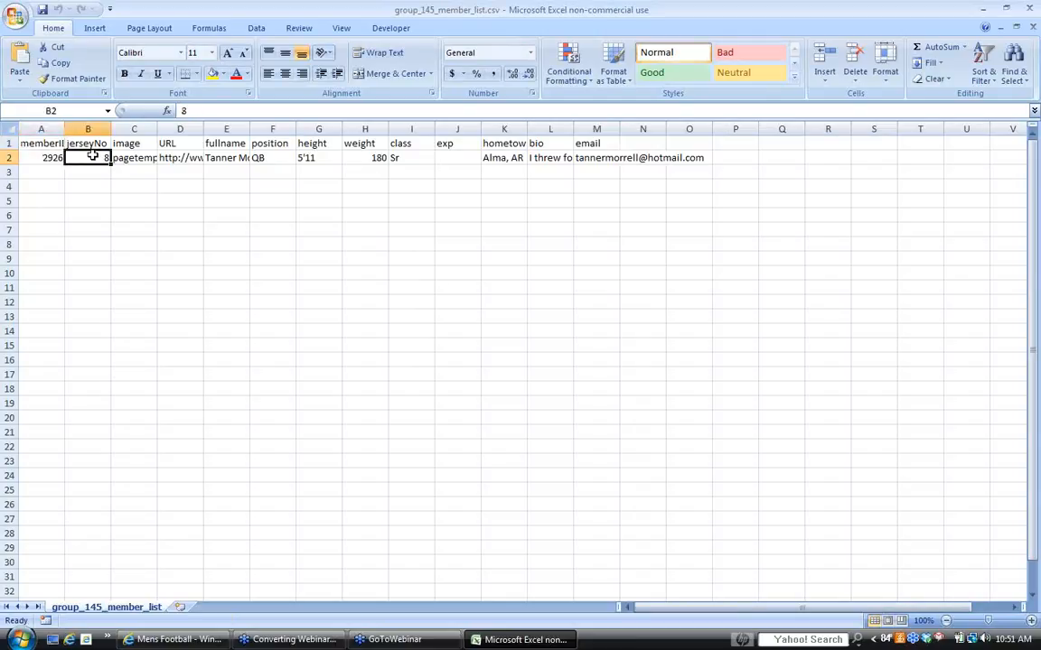
drag(93, 156, 637, 158)
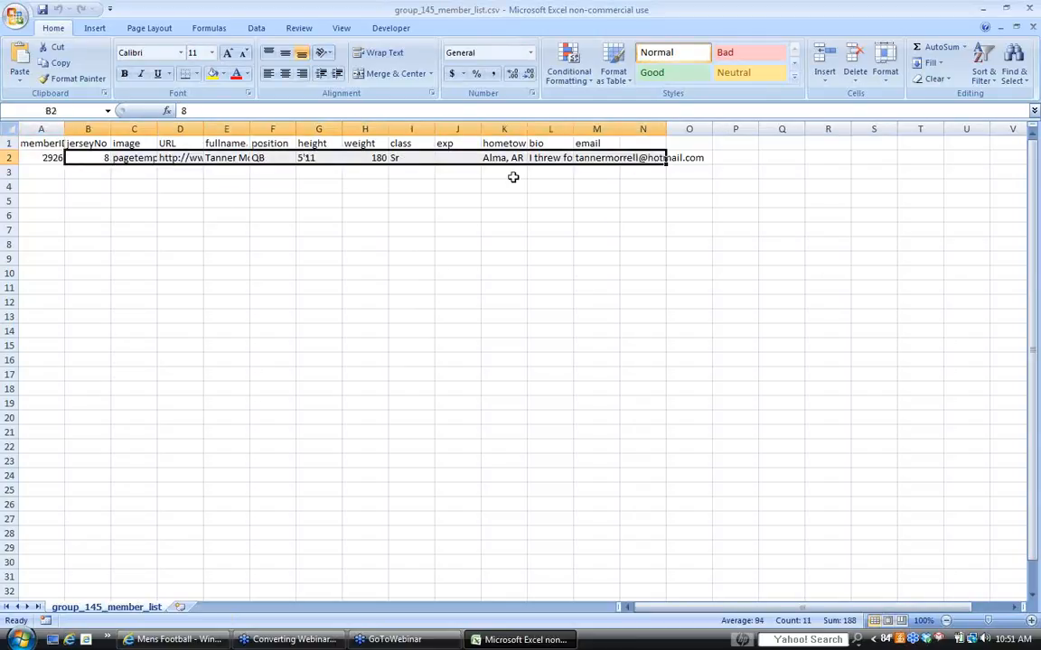
click(164, 227)
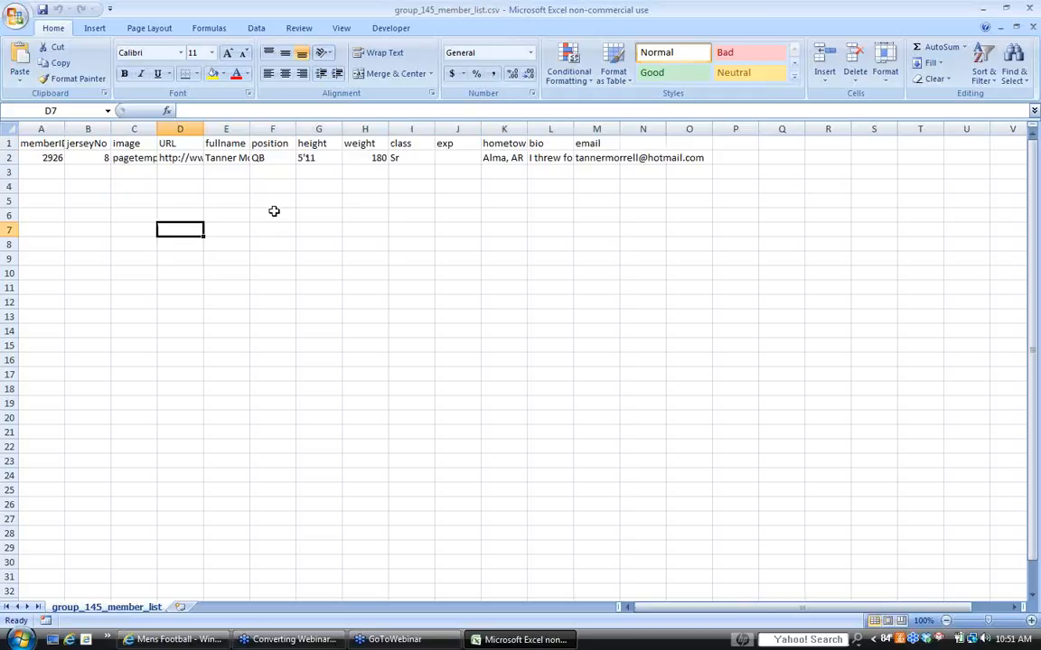
click(1032, 11)
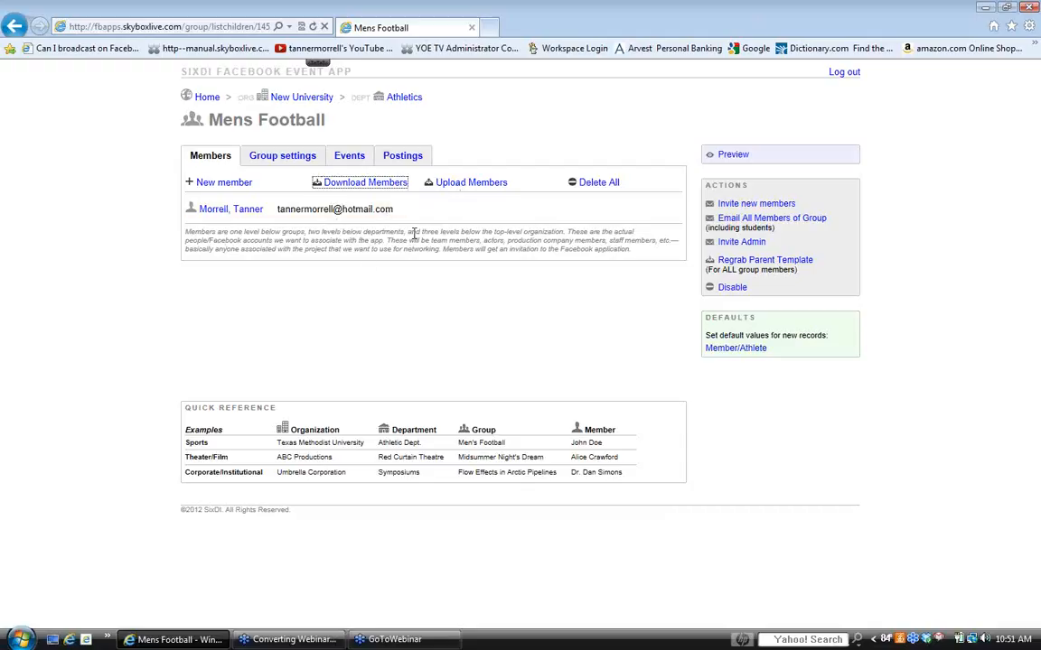
- Delete all members of the Mens Football group, accepting both confirmations
click(594, 184)
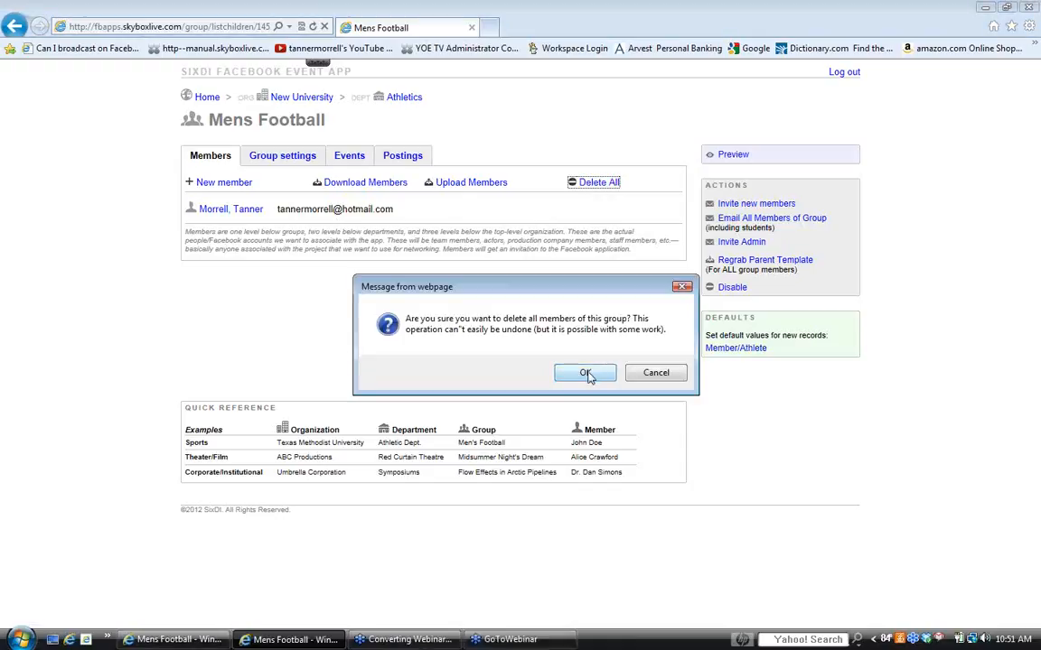
click(585, 373)
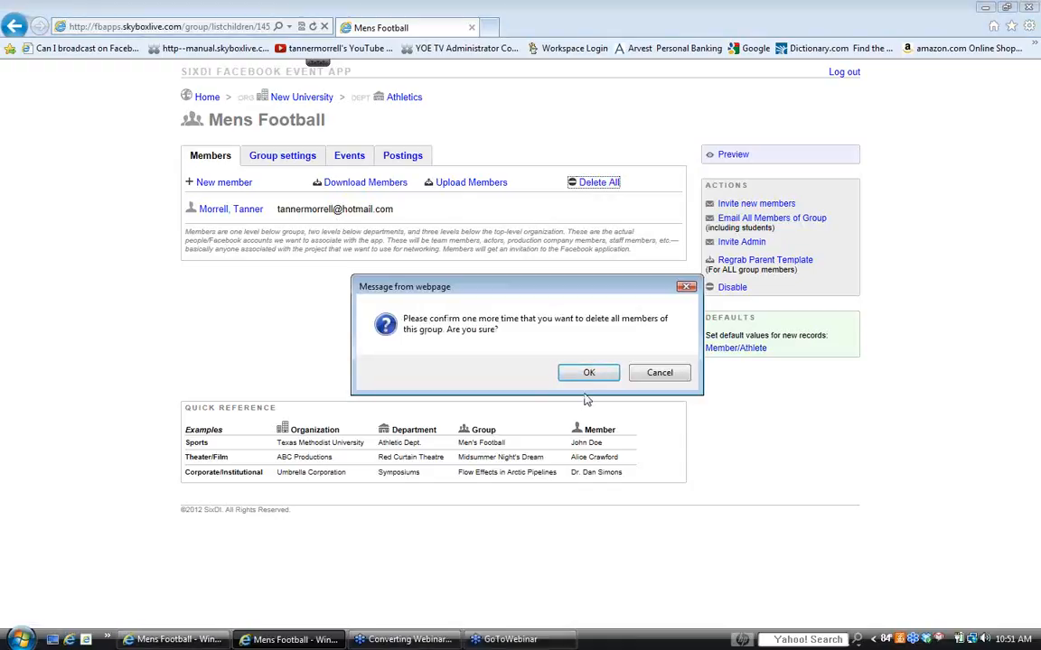
click(586, 374)
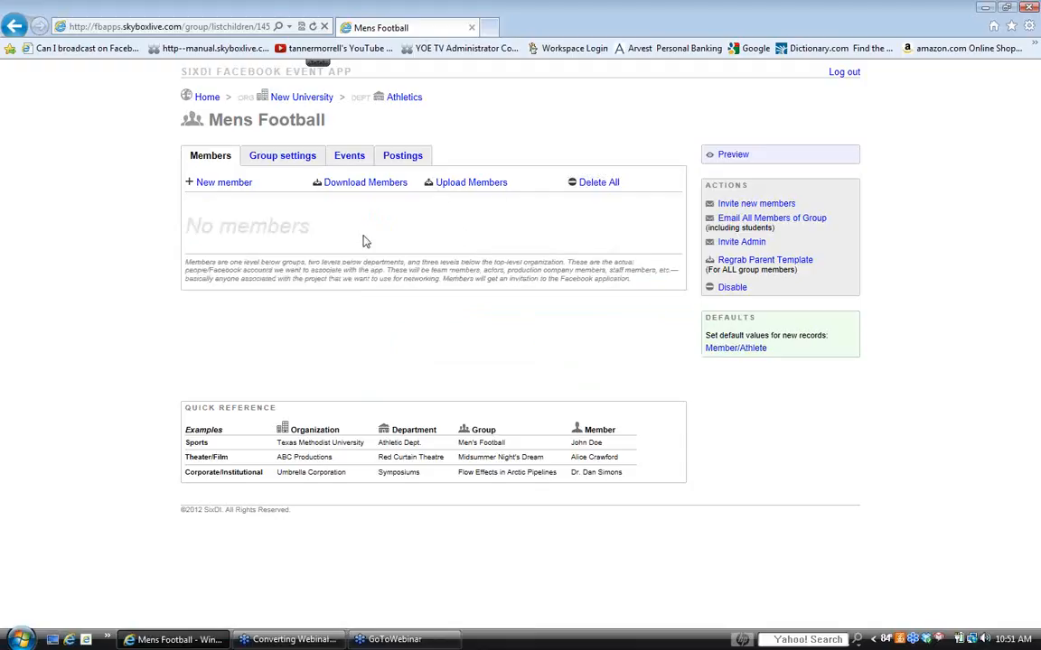
- Upload the group's members from "the new roster for our University.csv" and check the uploaded player's member settings
click(469, 184)
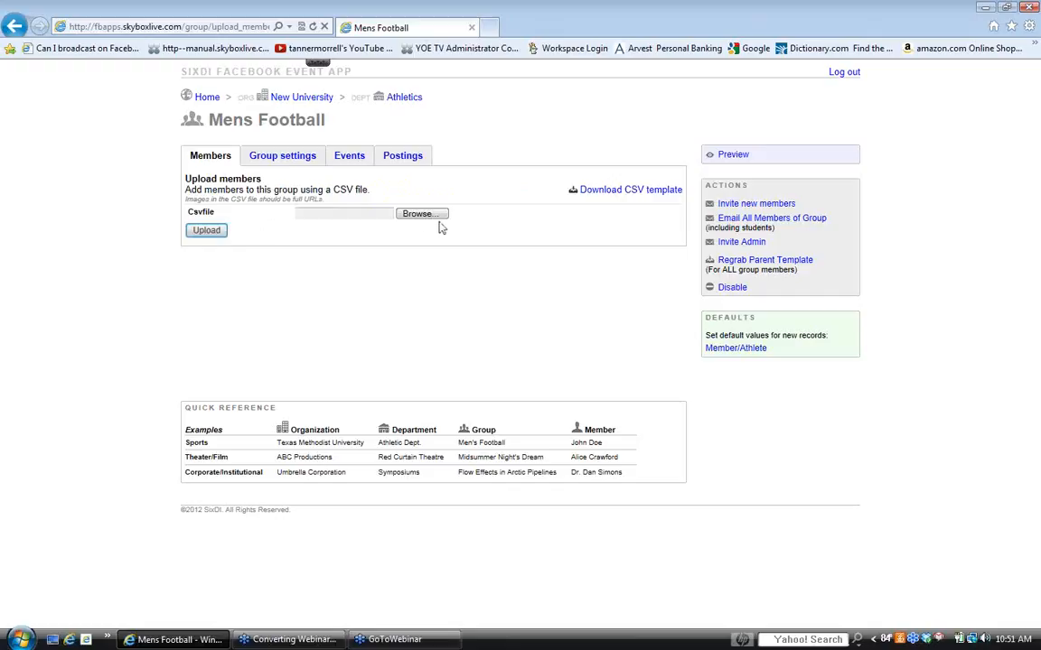
click(423, 214)
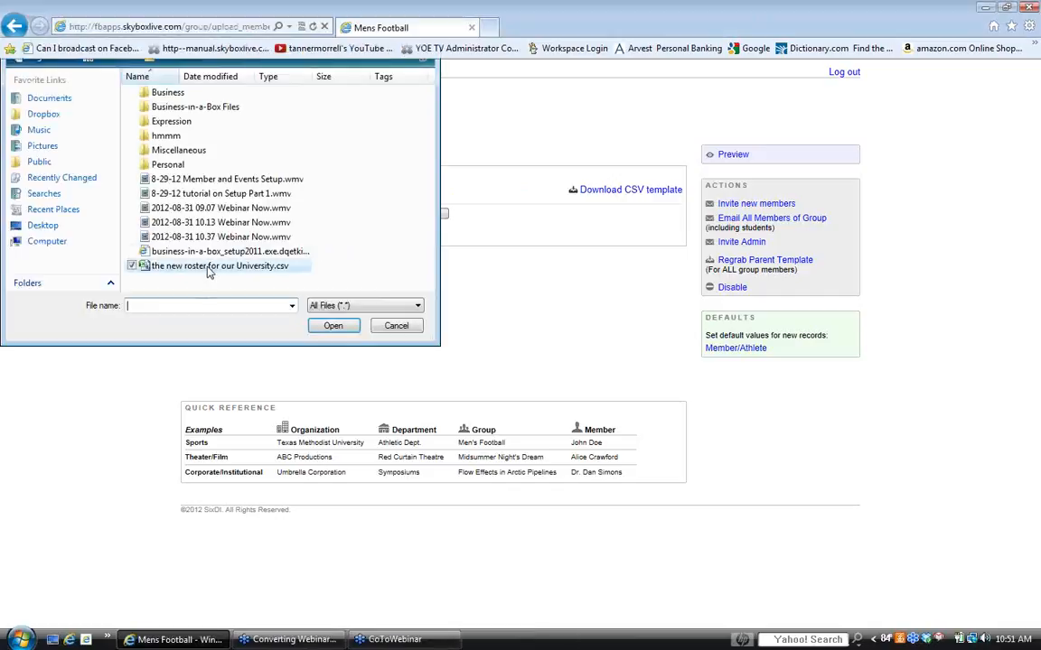
double_click(208, 267)
click(209, 232)
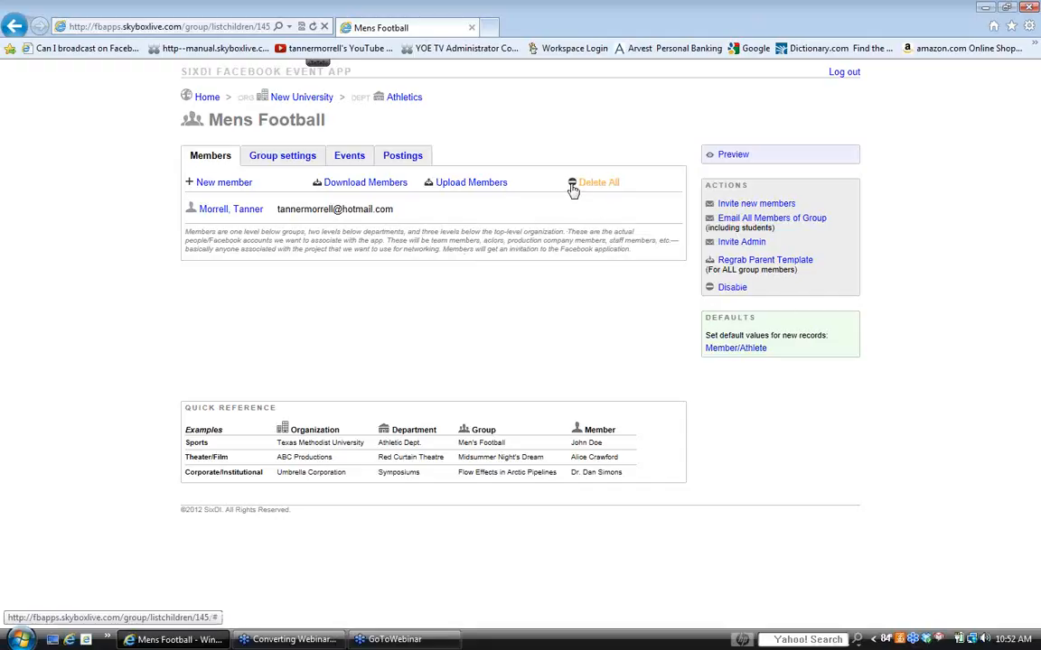
click(237, 211)
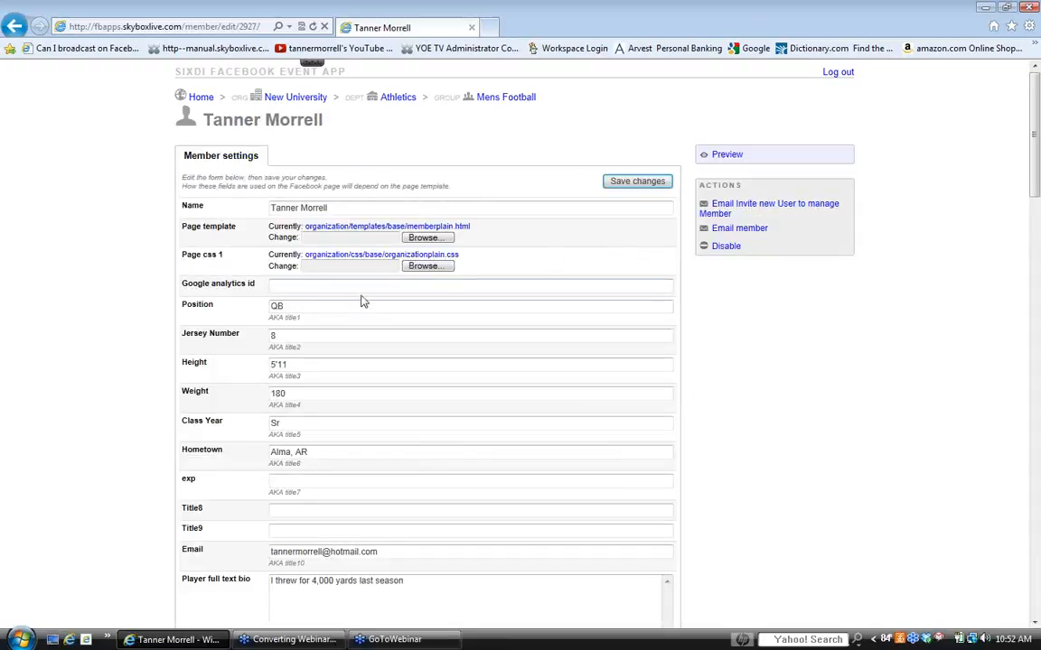
click(15, 28)
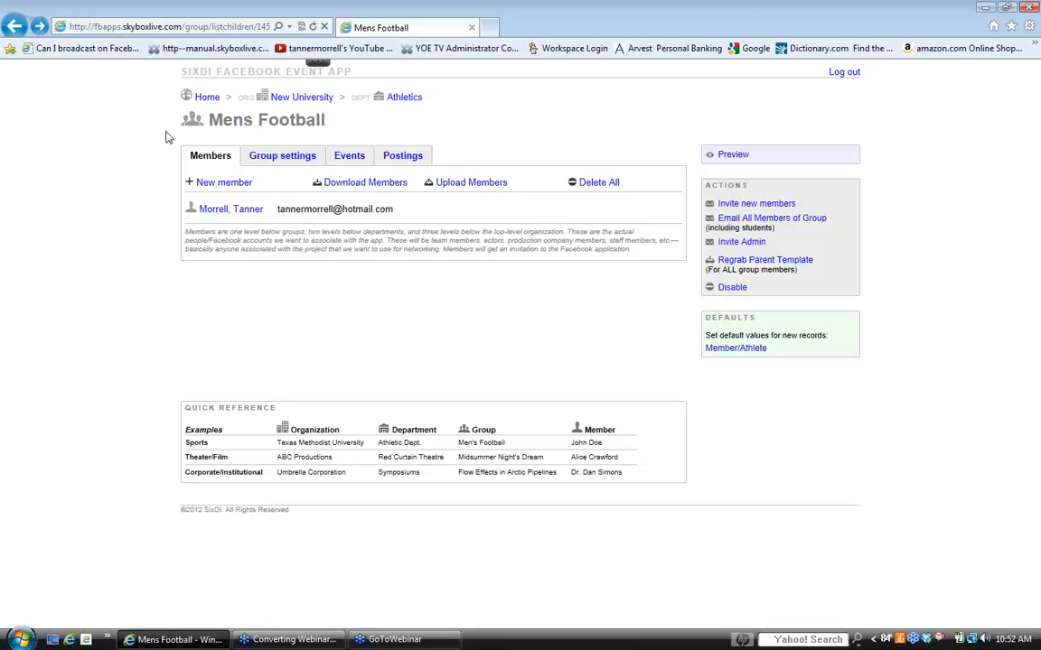
- Create a new Mens Football event named "McMurry @ Dallas Christian University"
click(333, 155)
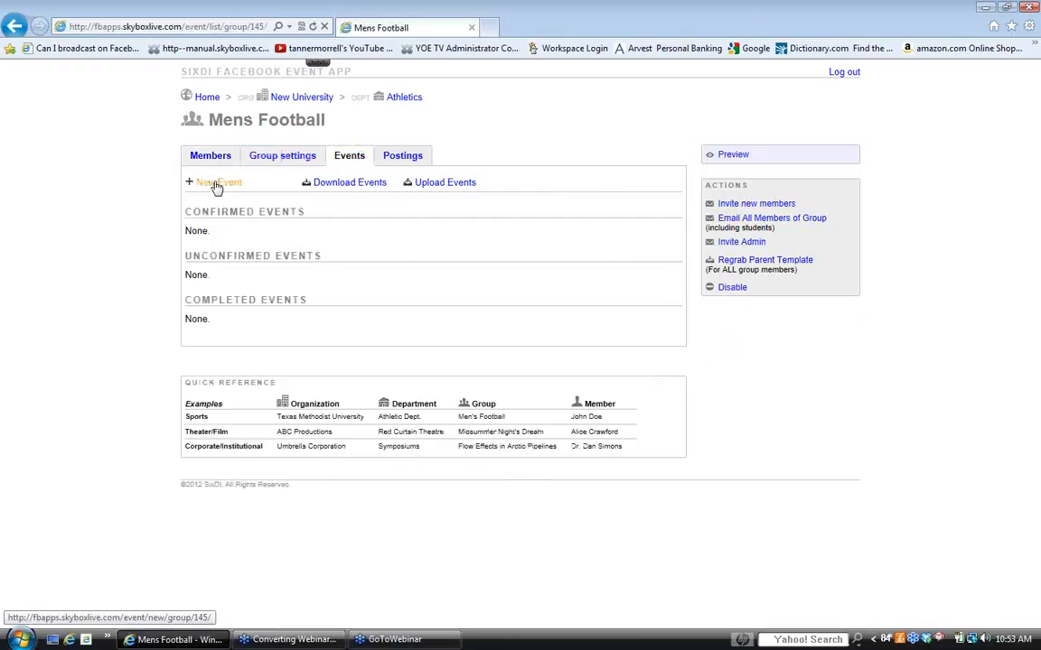
click(217, 185)
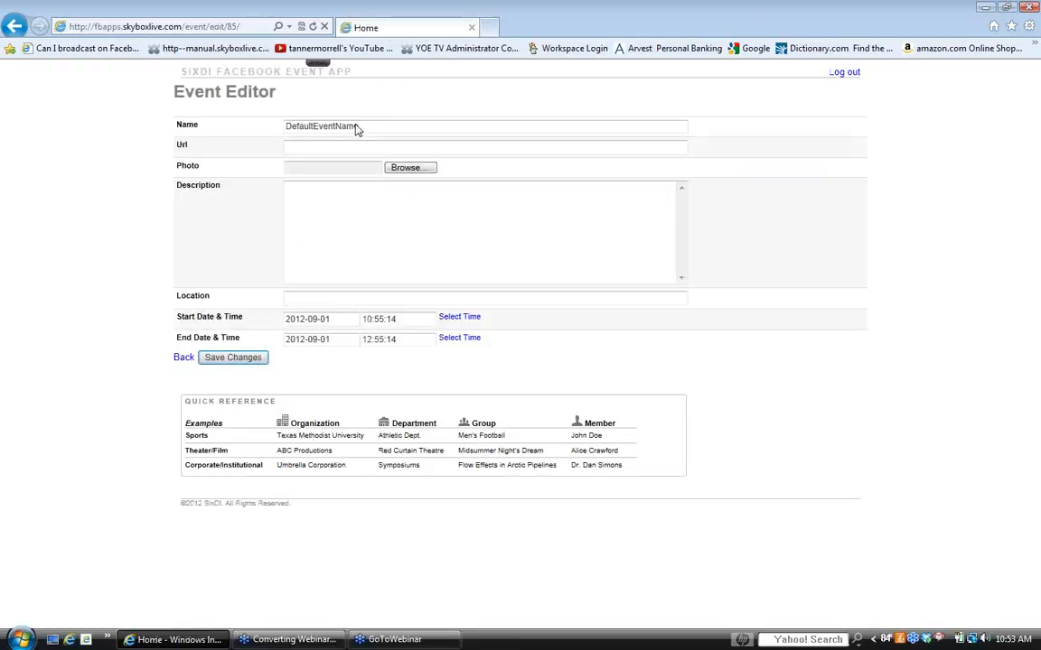
drag(282, 128, 375, 129)
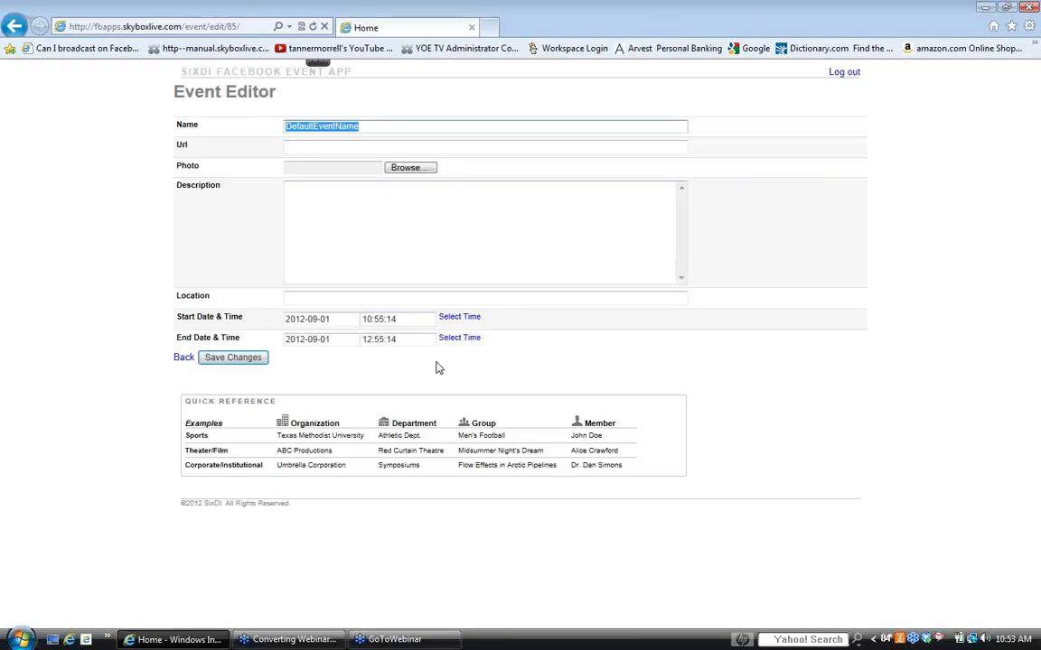
text(M)
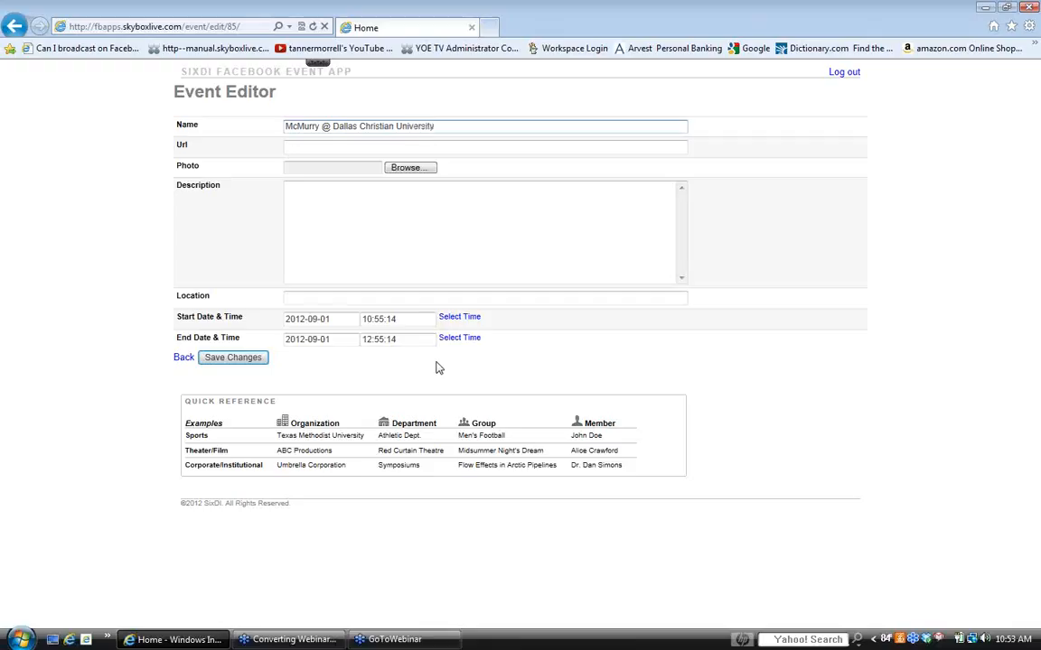
- Open skyboxlive.com in a new browser tab and go to the featured McMurry Football channel
click(351, 146)
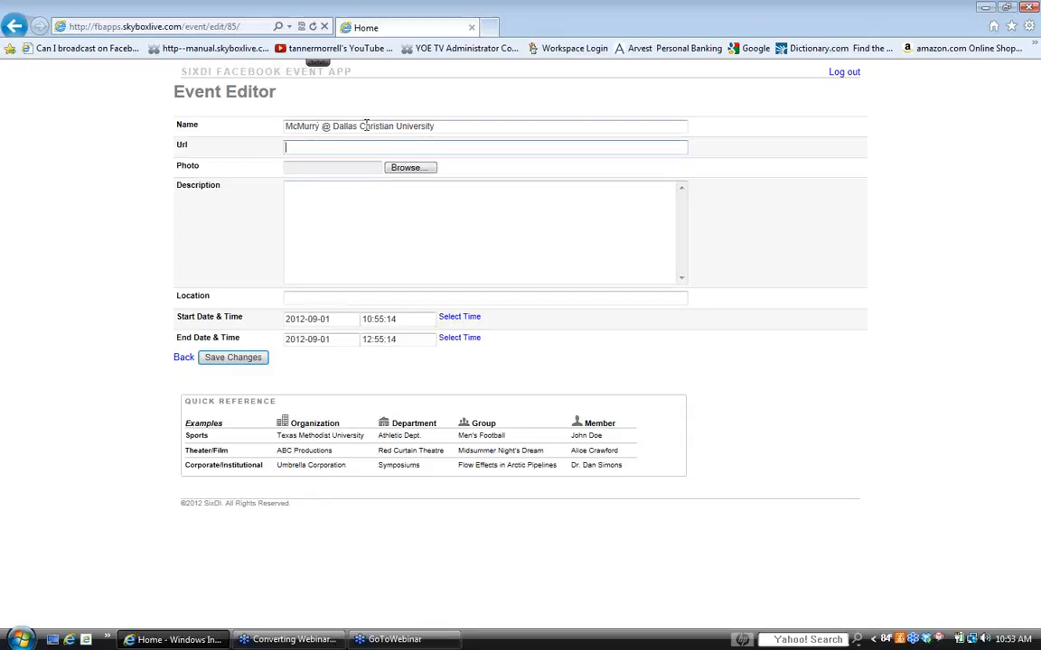
click(488, 27)
click(248, 28)
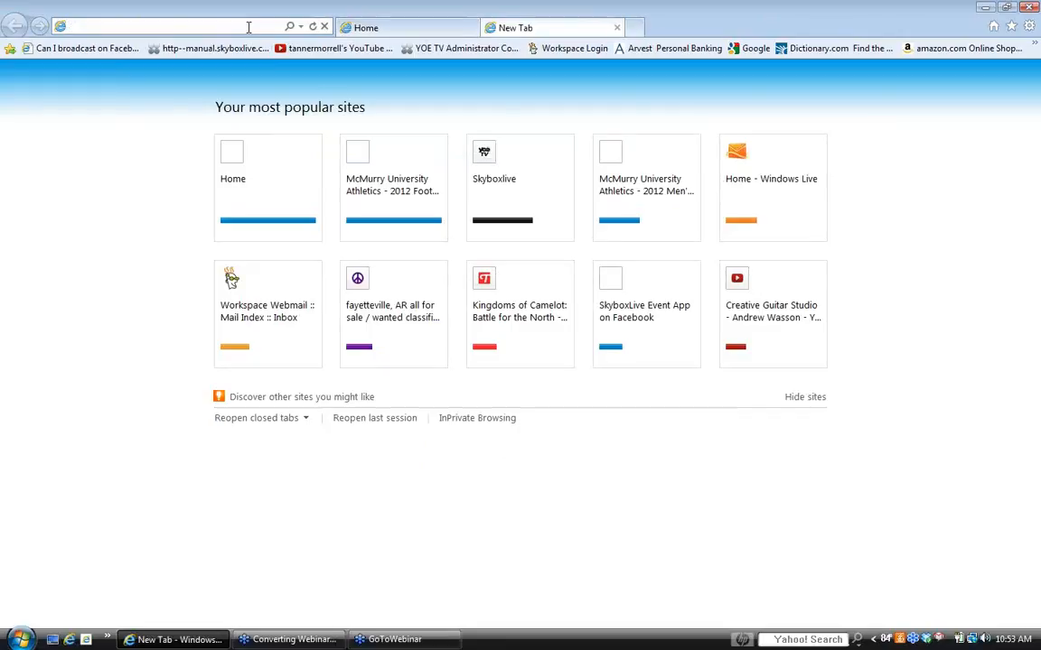
text(skyboxlive)
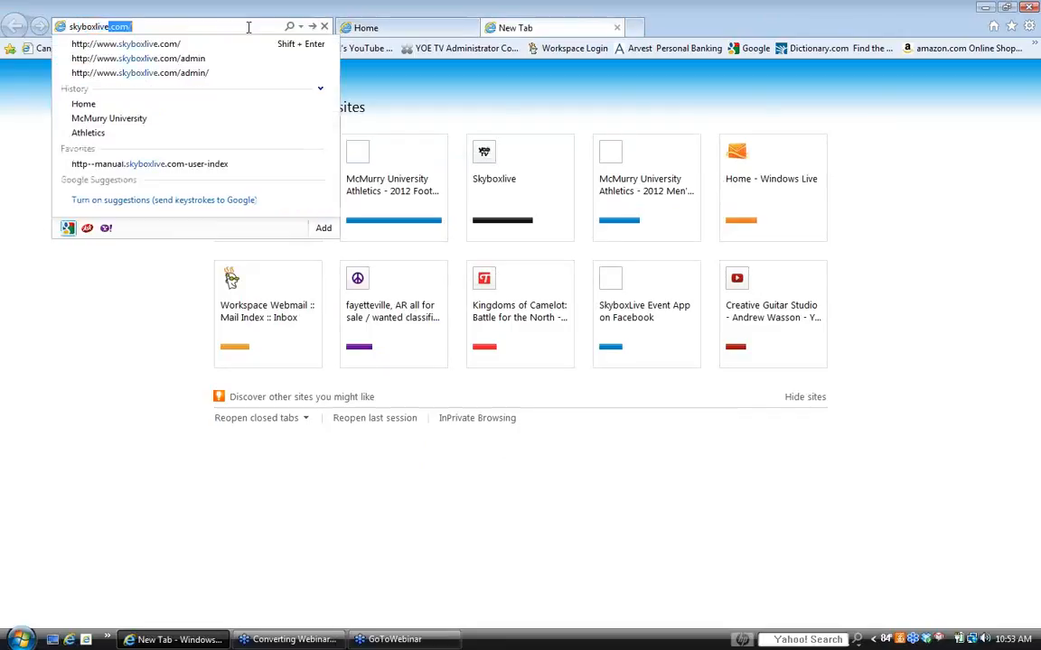
text(.com/)
key(Return)
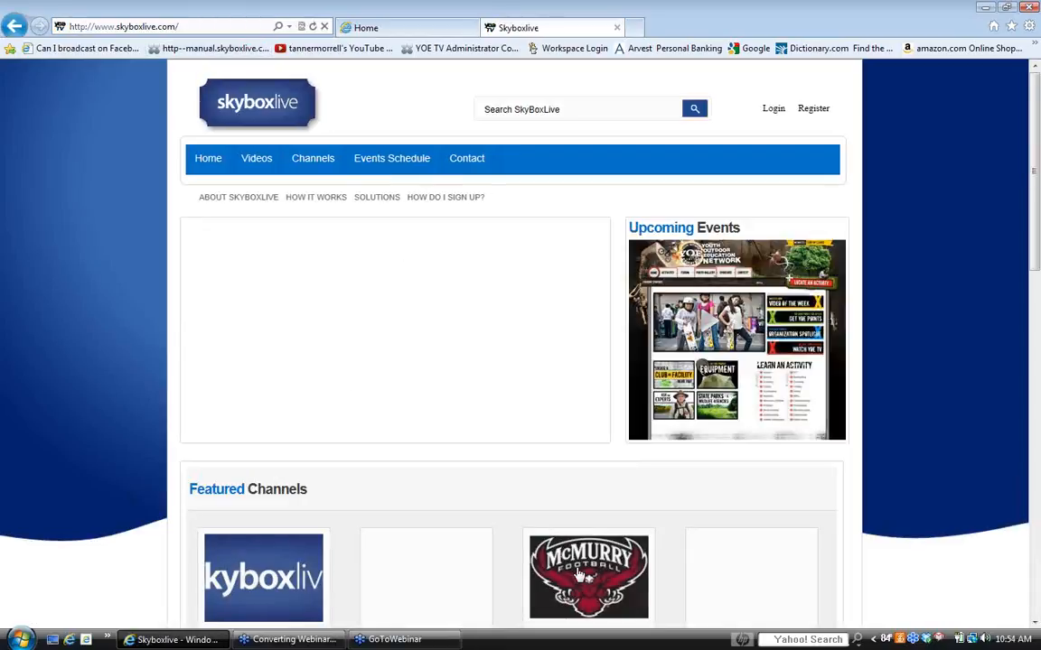
click(579, 573)
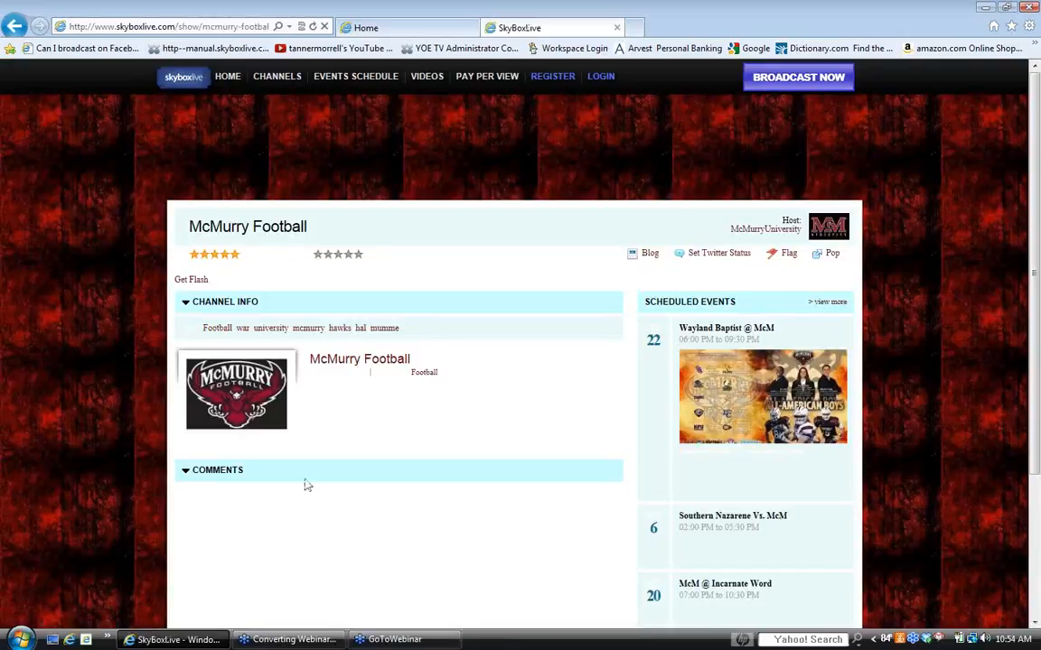
click(183, 28)
key(ctrl+c)
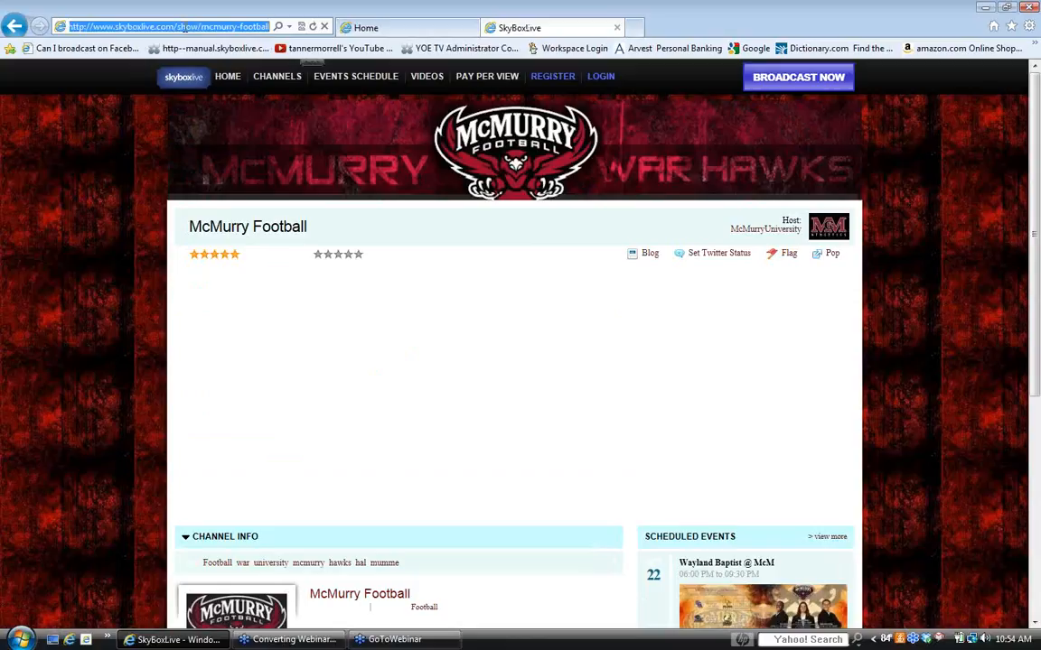
right_click(183, 28)
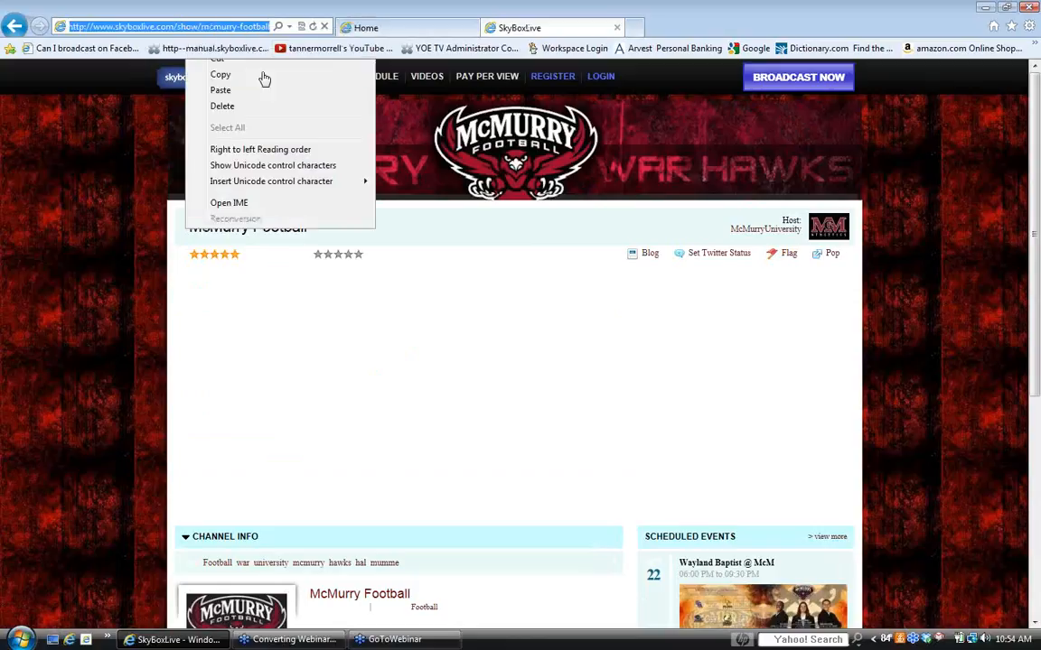
click(383, 29)
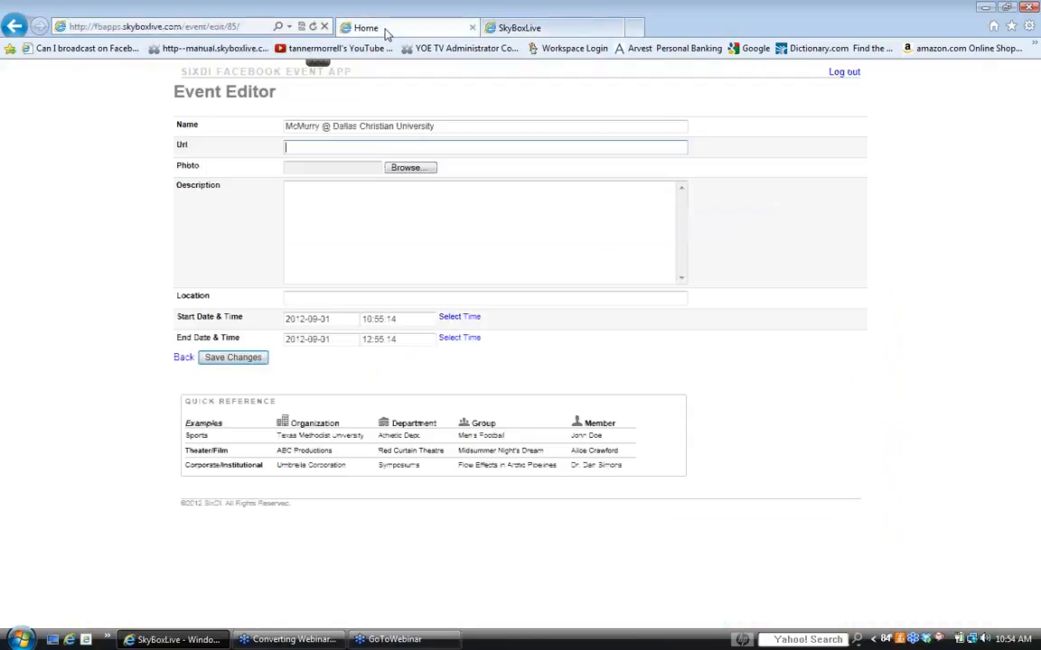
right_click(332, 149)
click(364, 212)
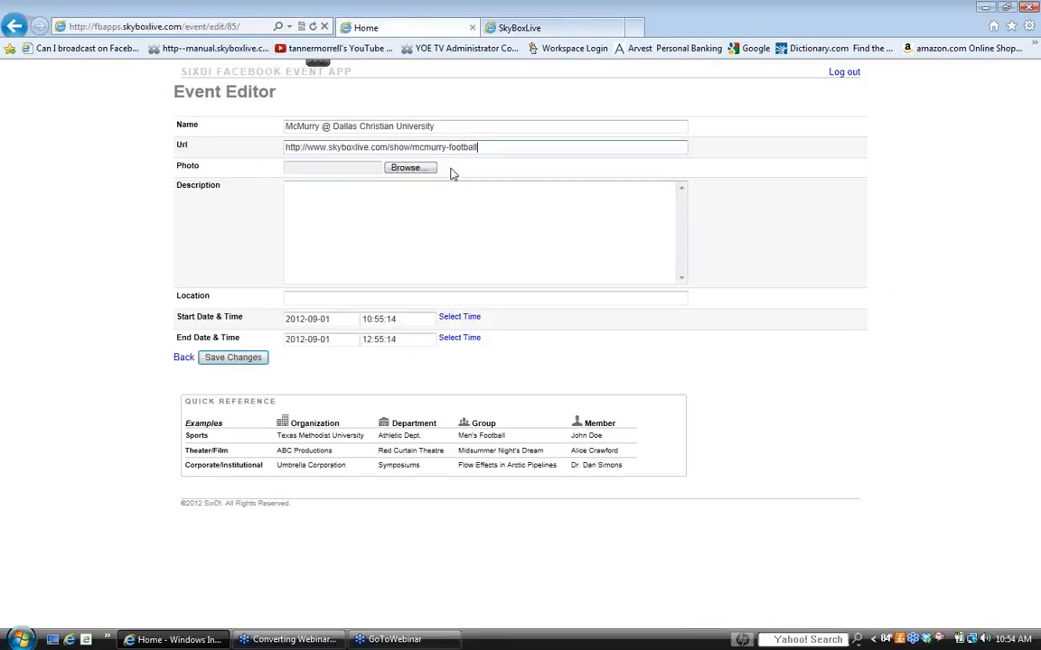
click(529, 29)
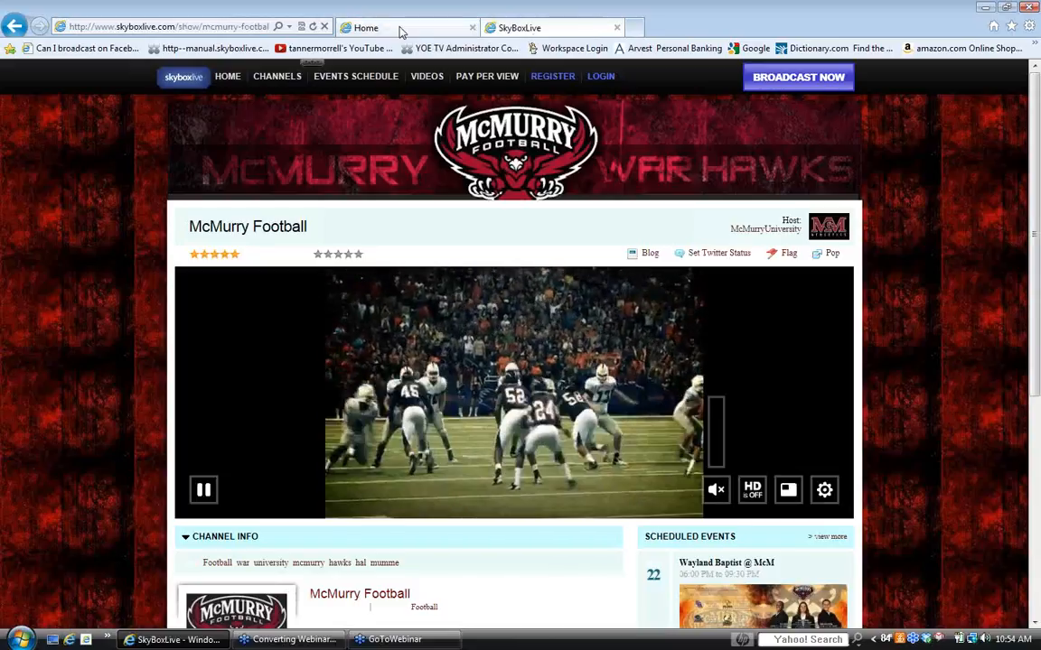
click(399, 27)
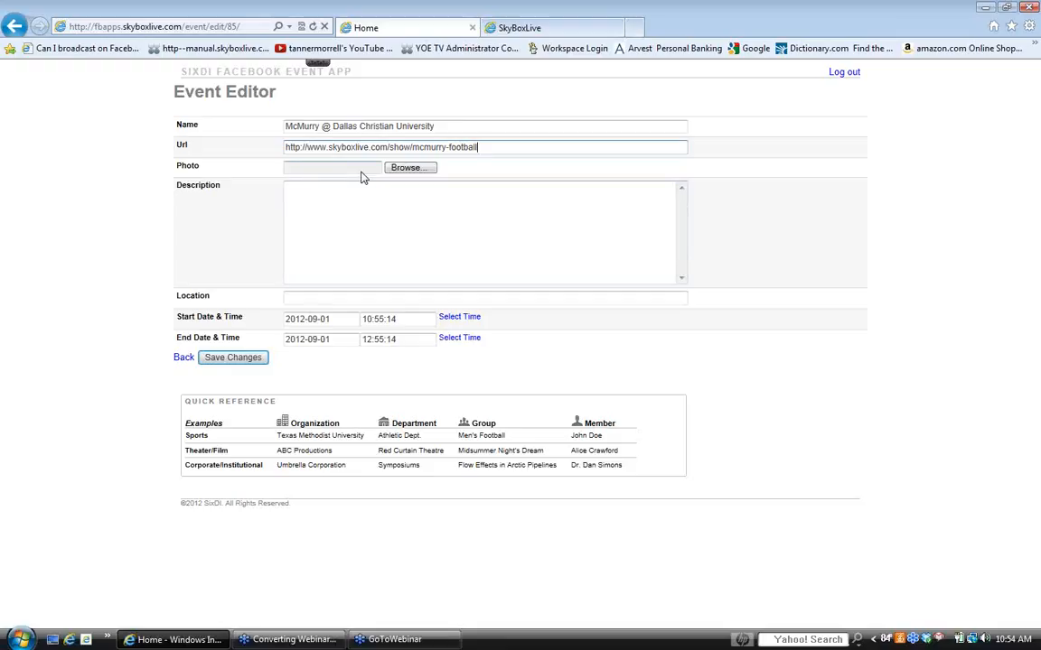
- Describe the event as "Going to be at Dallas Christian's Stadium" and set its location to "Dallas Christian's Stadium"
click(321, 197)
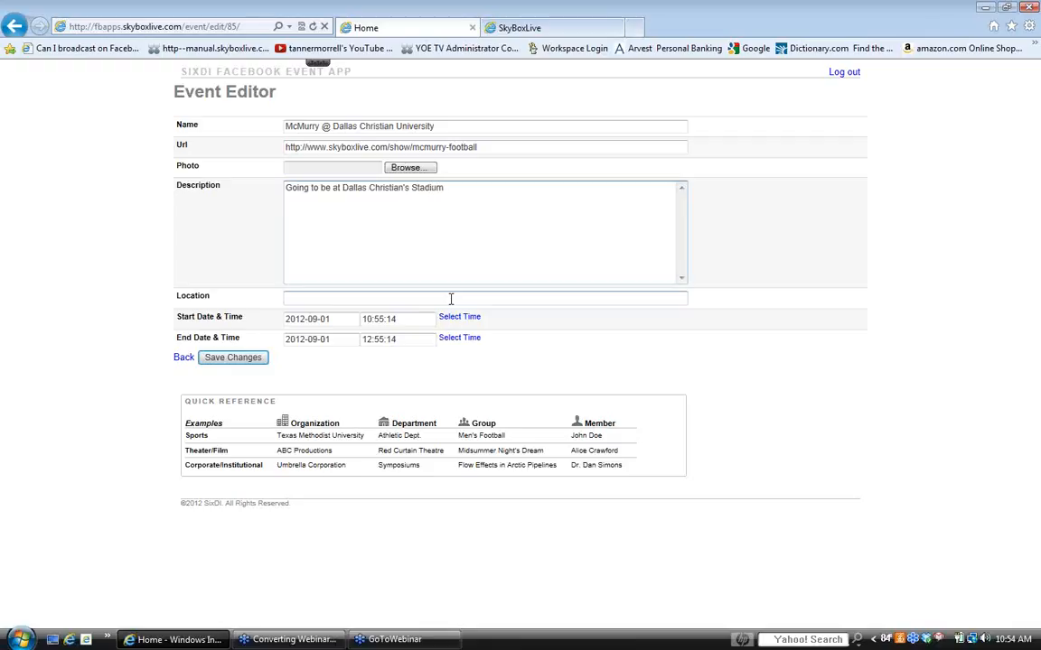
click(317, 299)
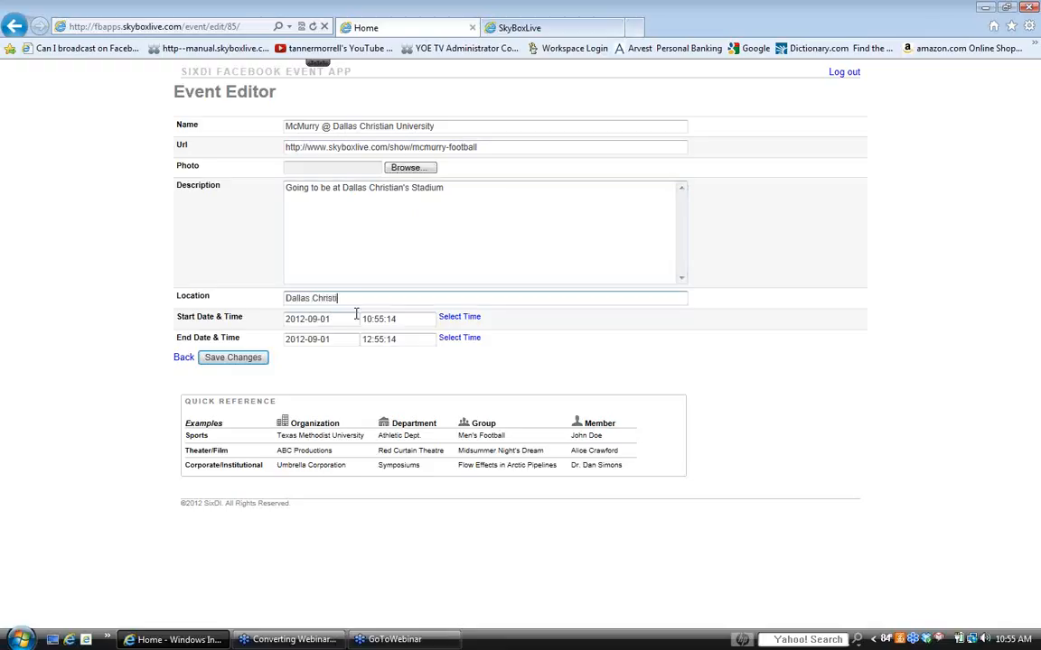
text(Dallas Christian's Stadium)
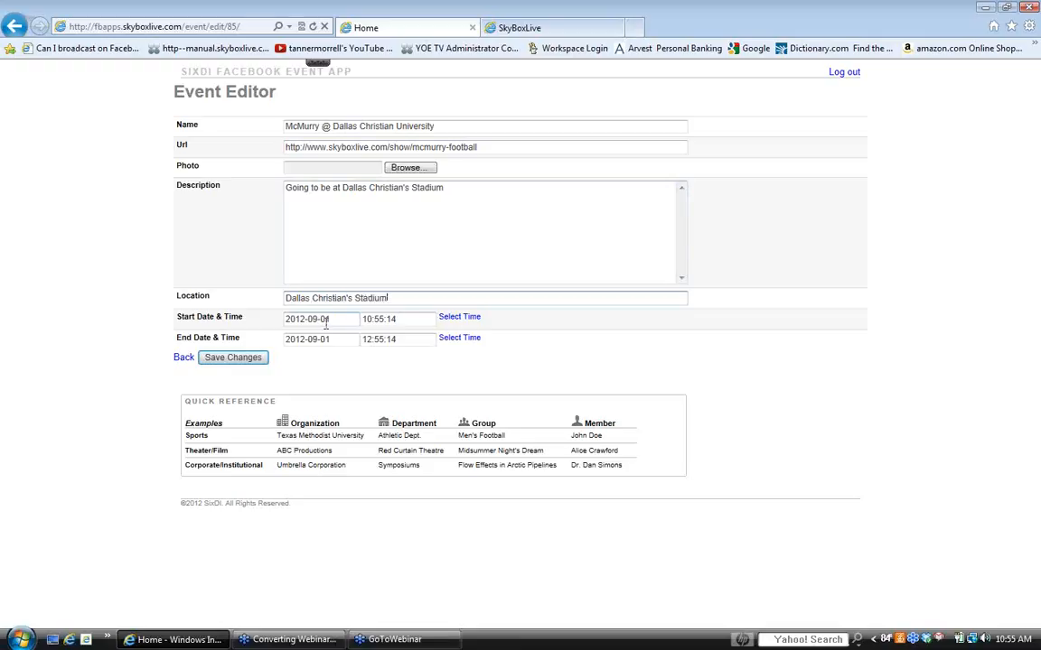
- Set both the start date and the end date of the event to 11/07/2012
click(354, 320)
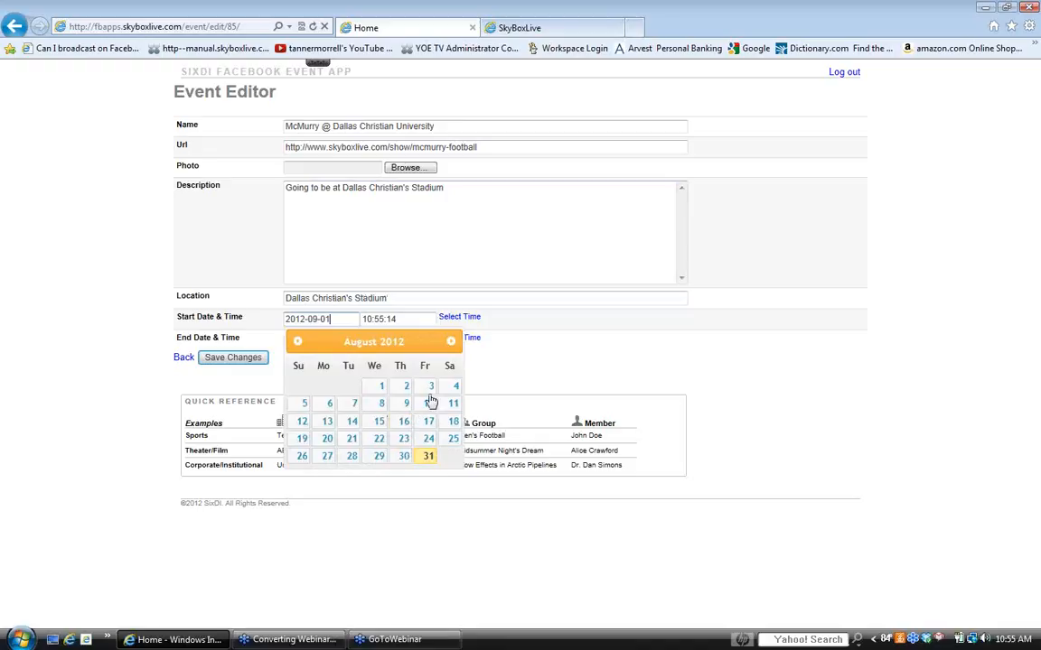
click(450, 343)
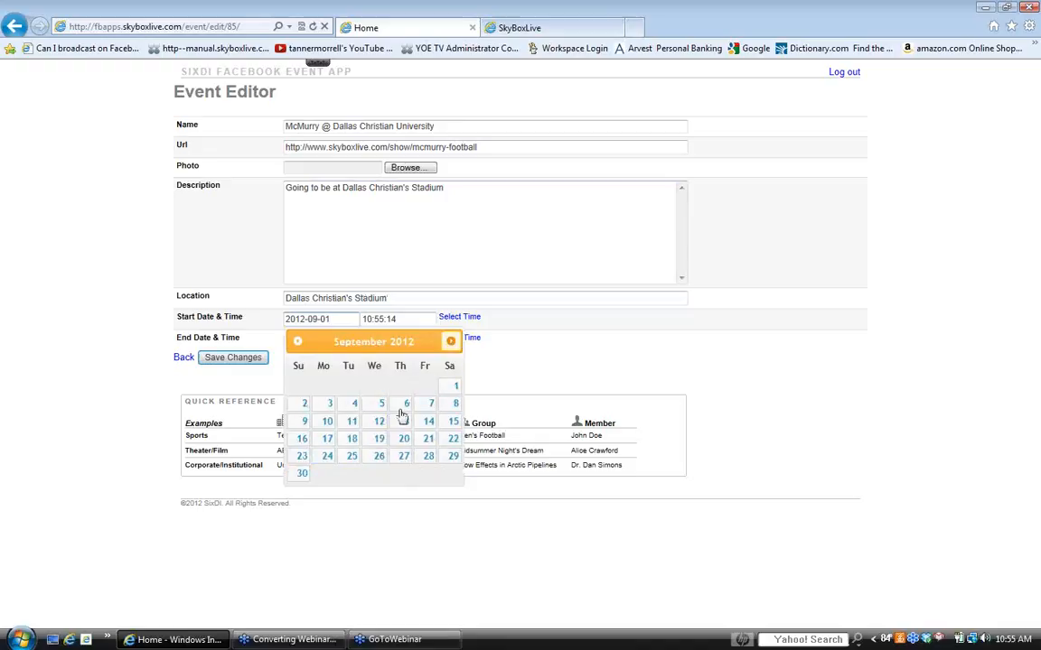
click(450, 343)
click(451, 343)
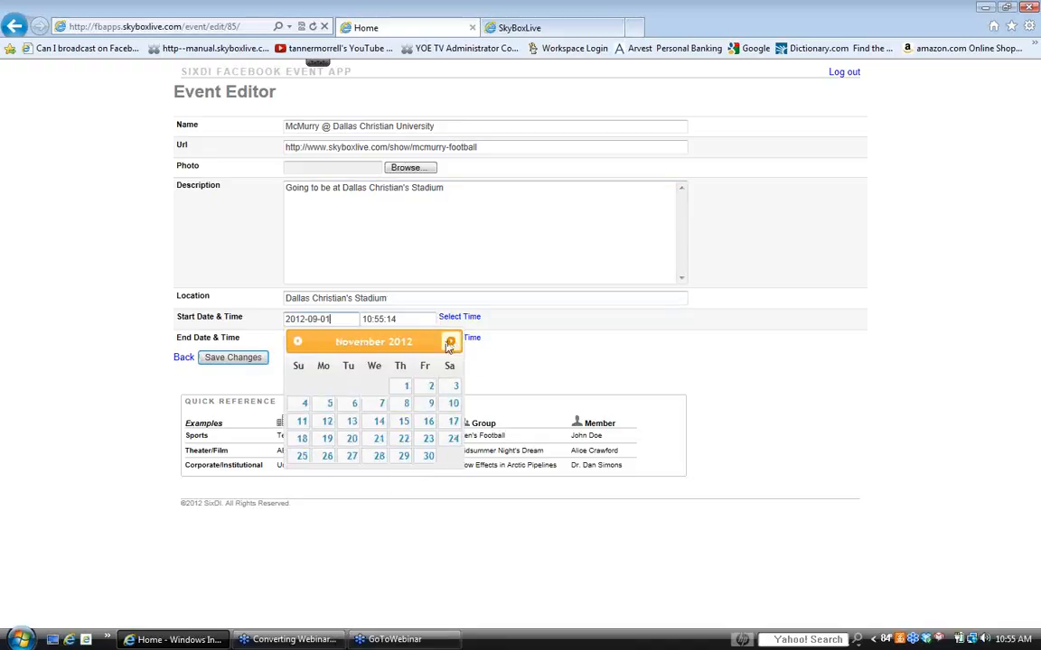
click(380, 405)
click(335, 338)
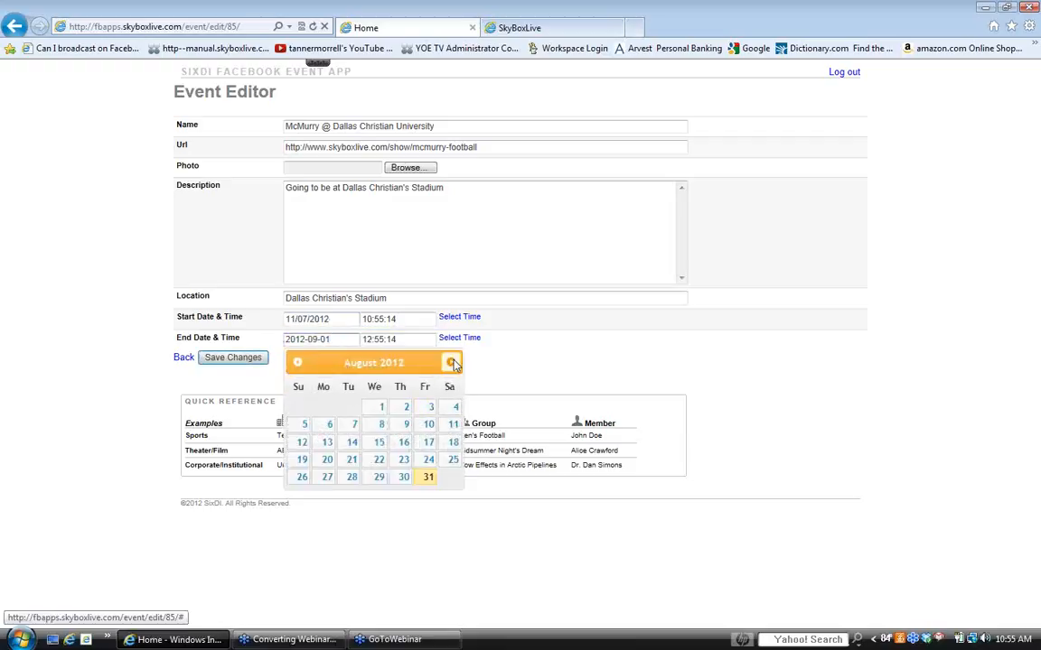
click(451, 363)
click(450, 362)
click(451, 362)
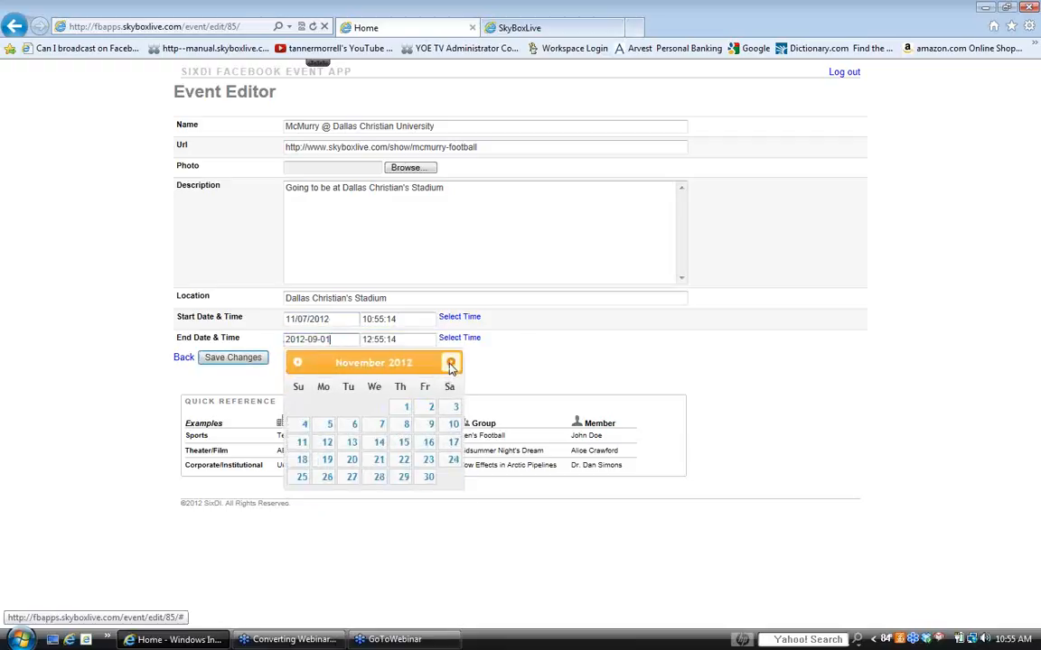
click(381, 429)
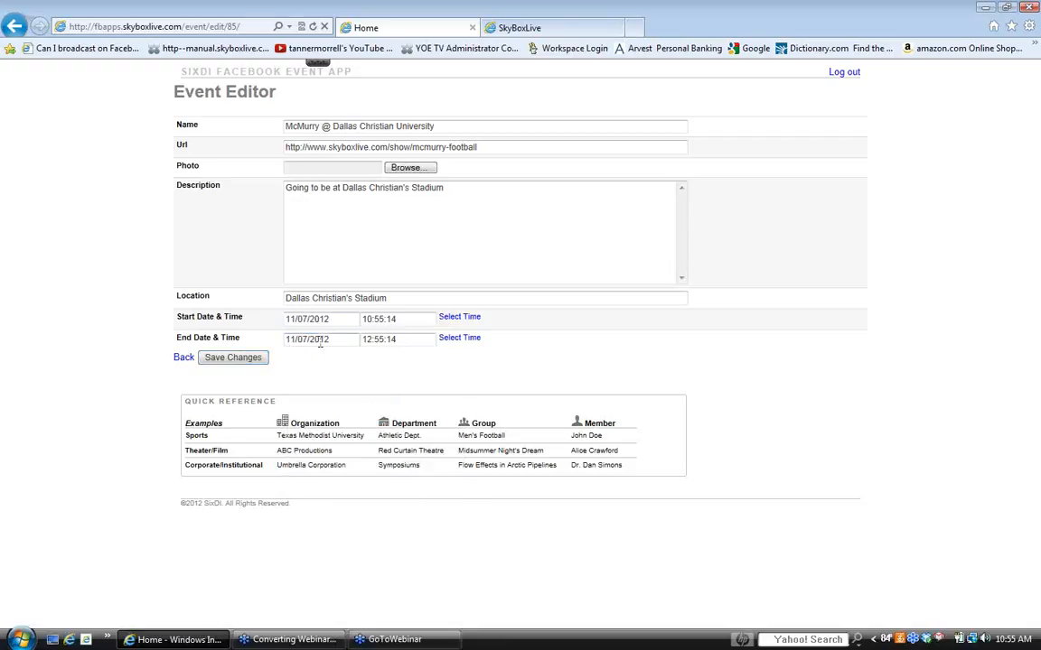
- Set the event's start time to 6:00 PM and its end time to 9:30 PM
click(411, 318)
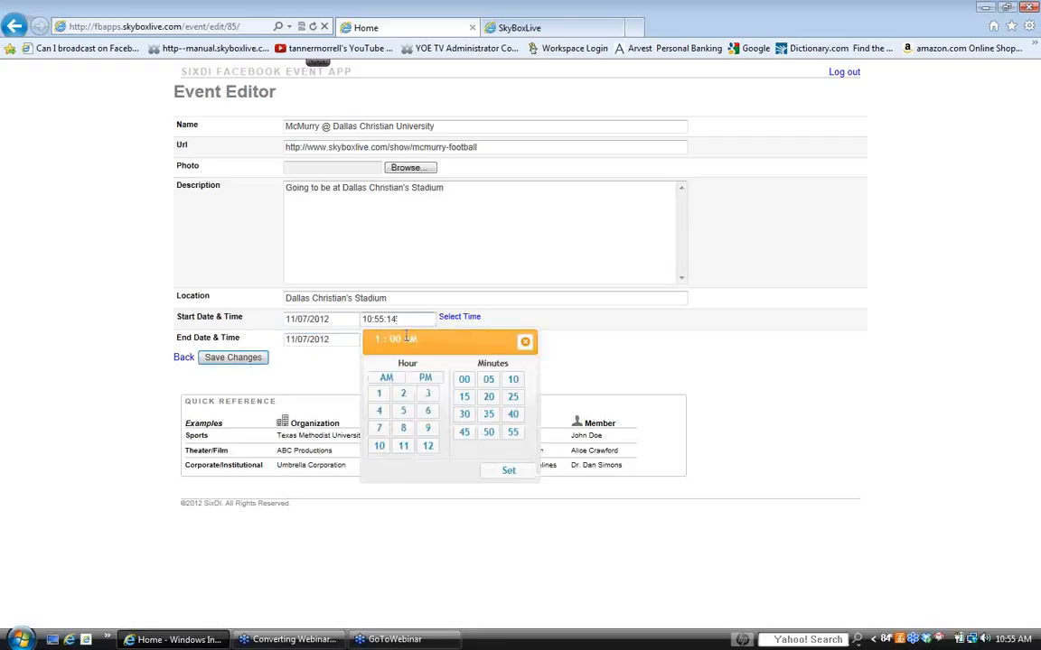
click(428, 412)
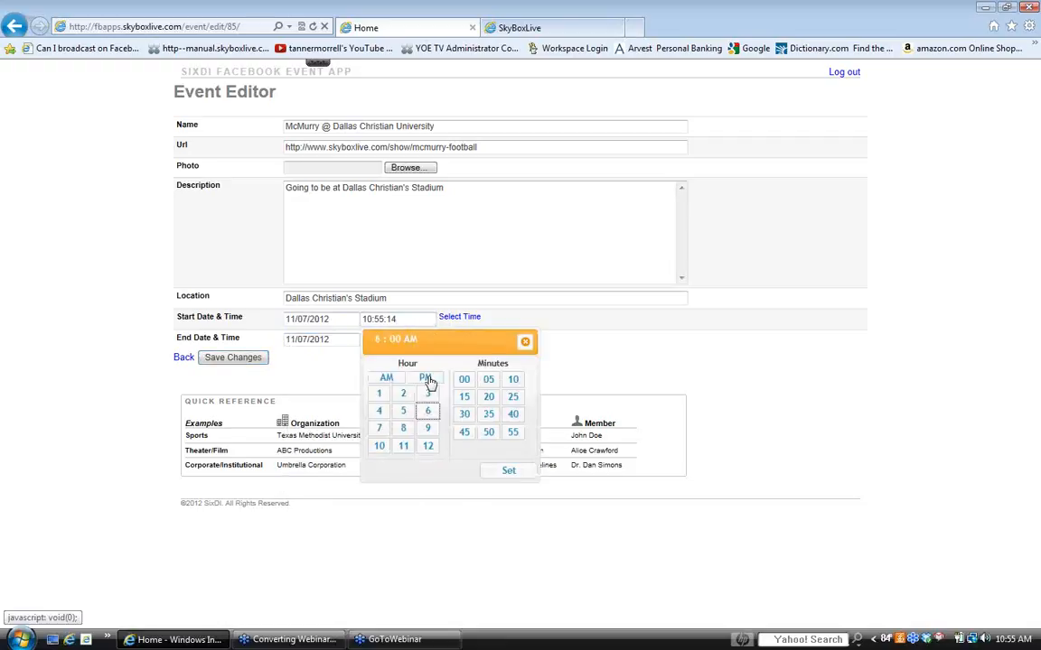
click(426, 380)
click(515, 471)
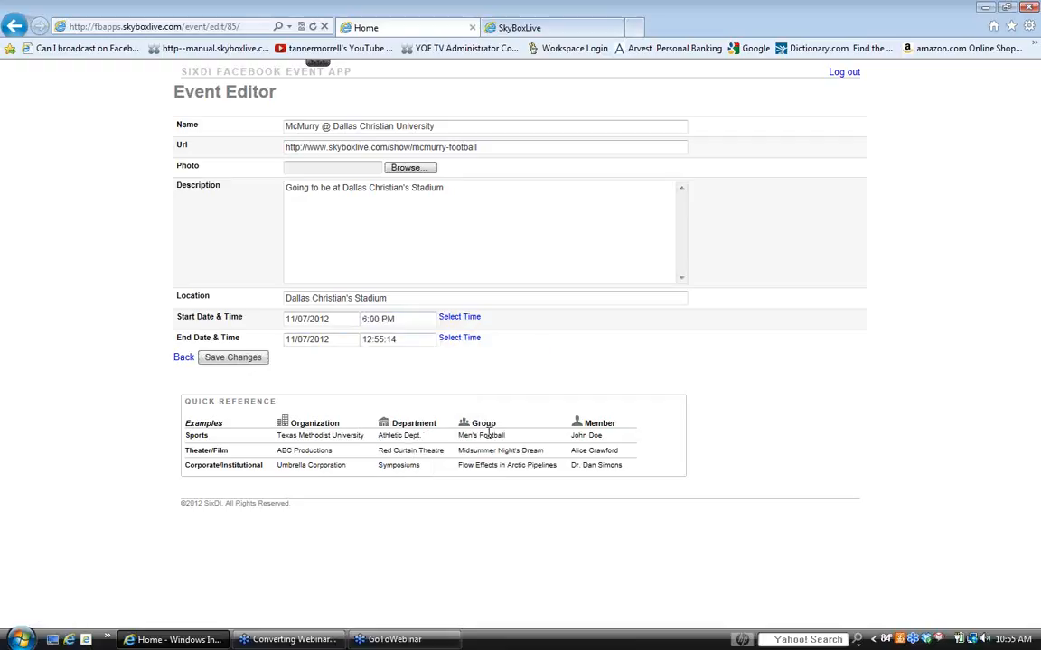
click(400, 339)
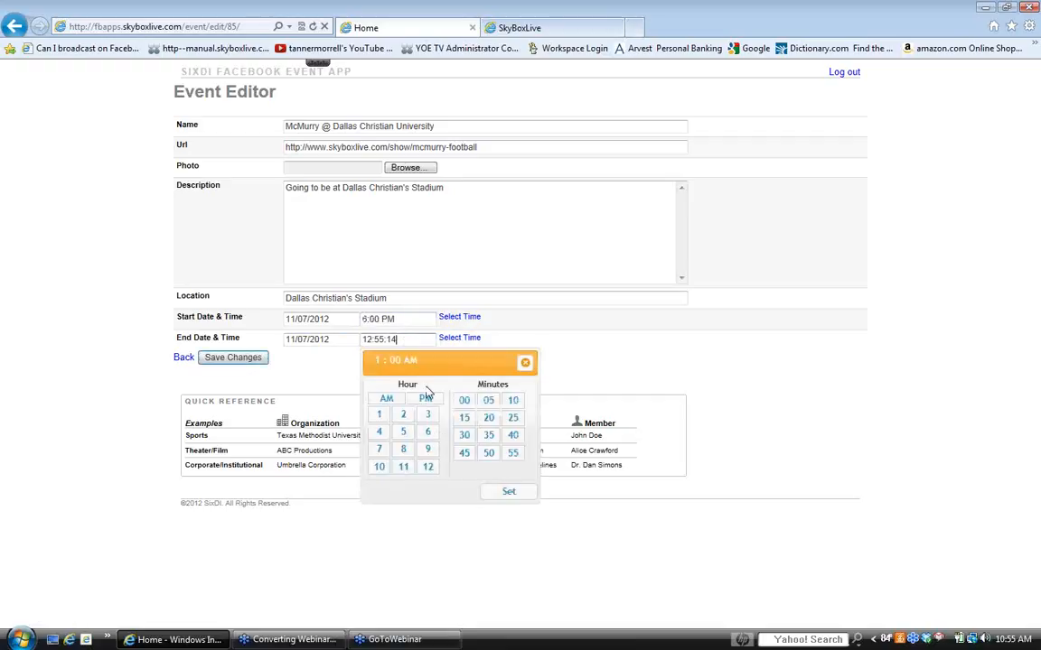
click(428, 450)
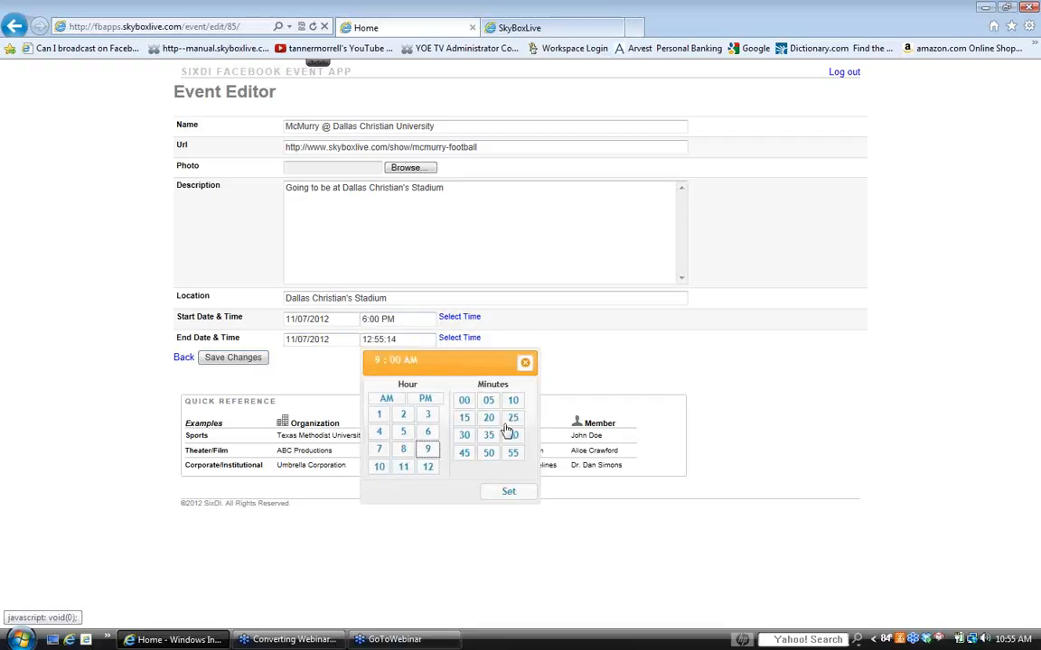
click(463, 435)
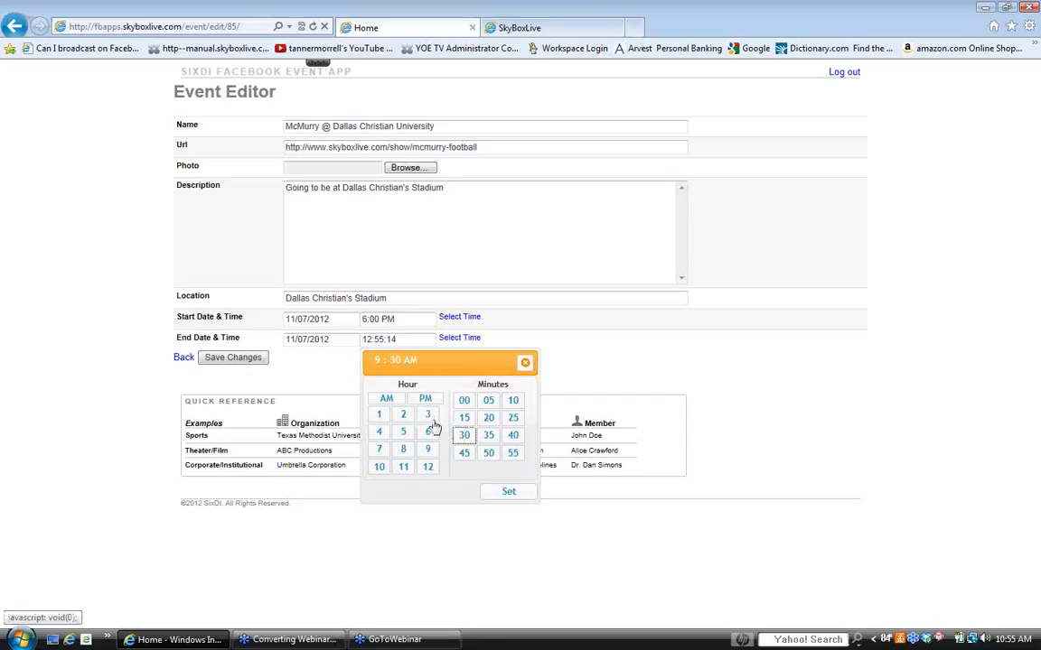
click(435, 401)
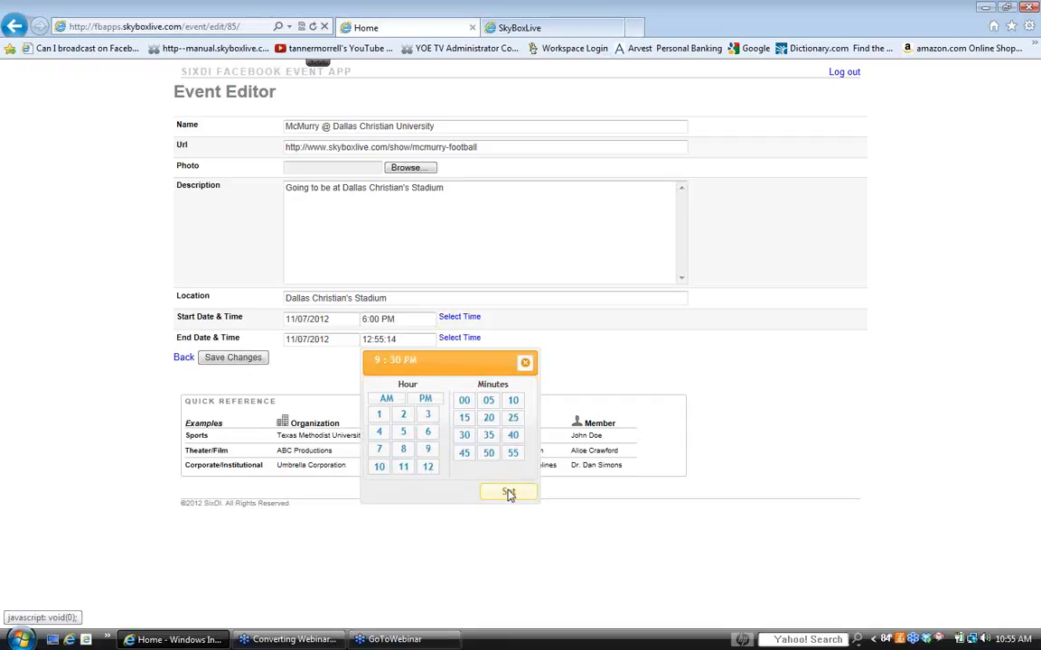
click(507, 493)
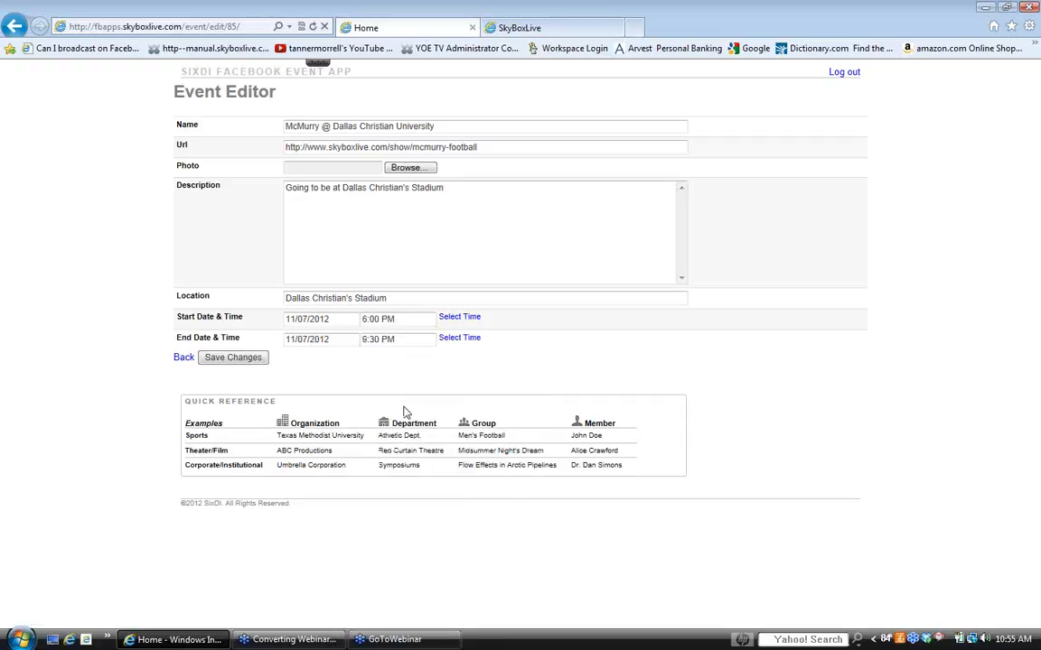
- Save the event's changes and view the McMurry Football channel page it links to
click(235, 360)
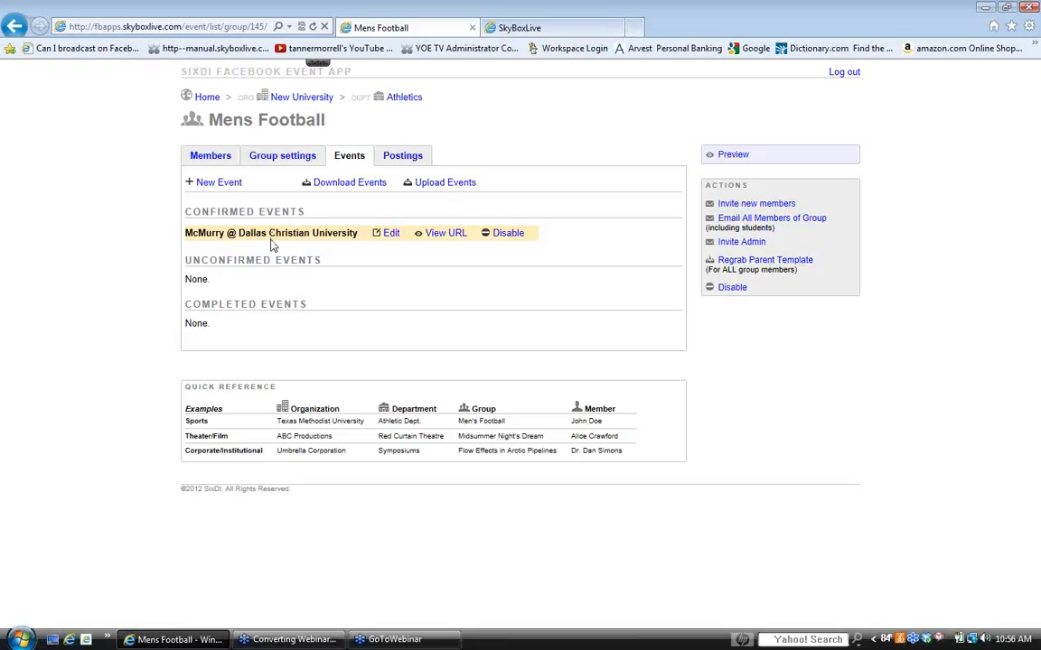
click(557, 28)
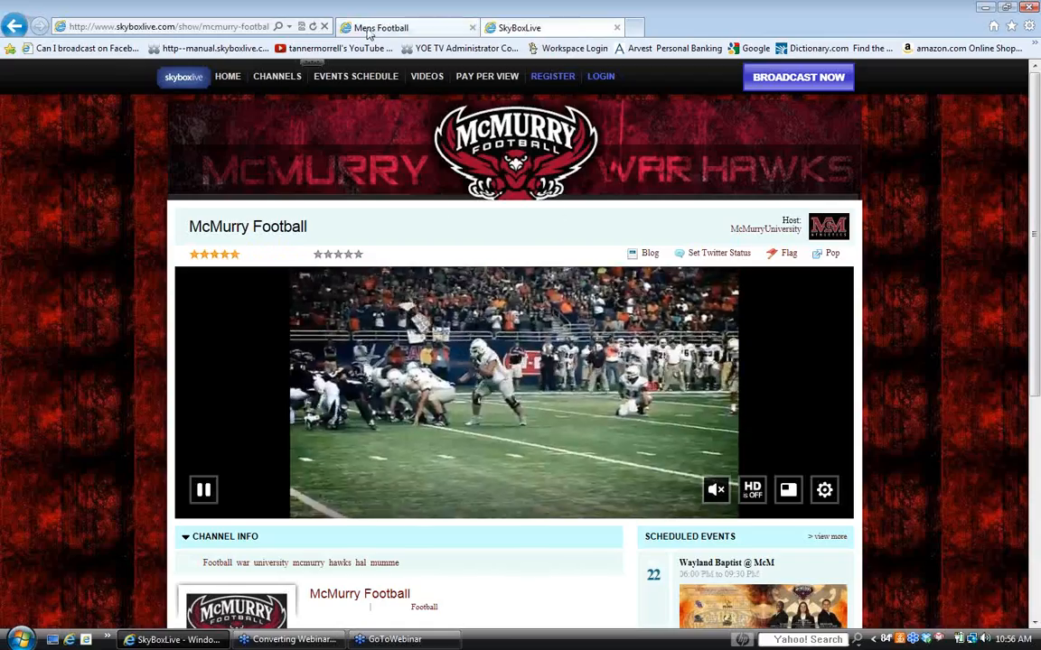
click(370, 28)
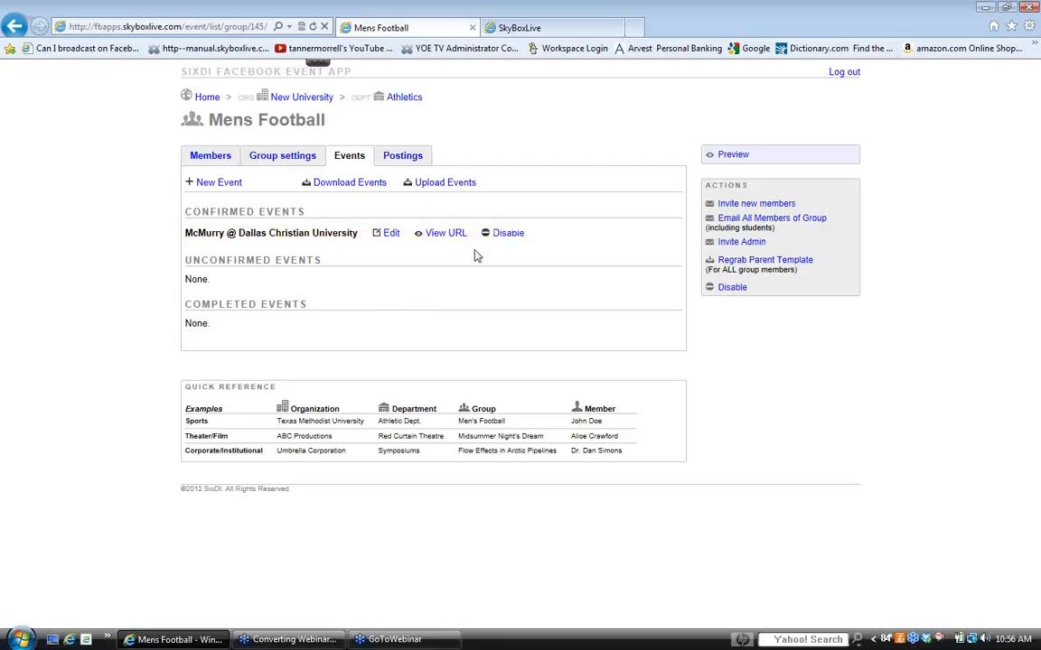
- Disable the McMurry @ Dallas Christian University event and enable it again, doing so twice
click(501, 238)
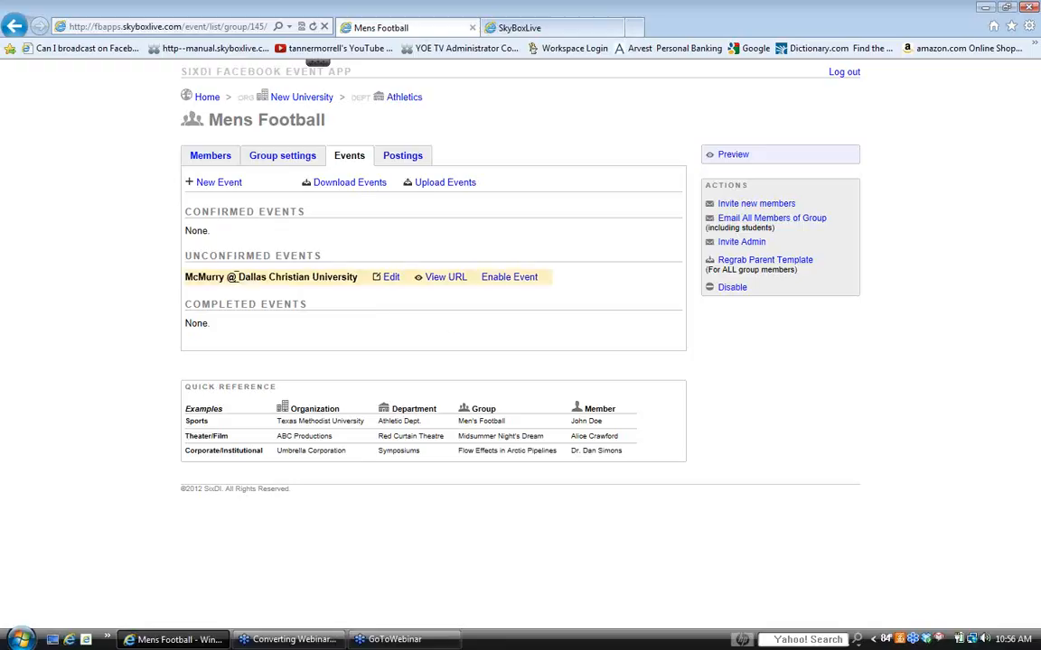
click(506, 282)
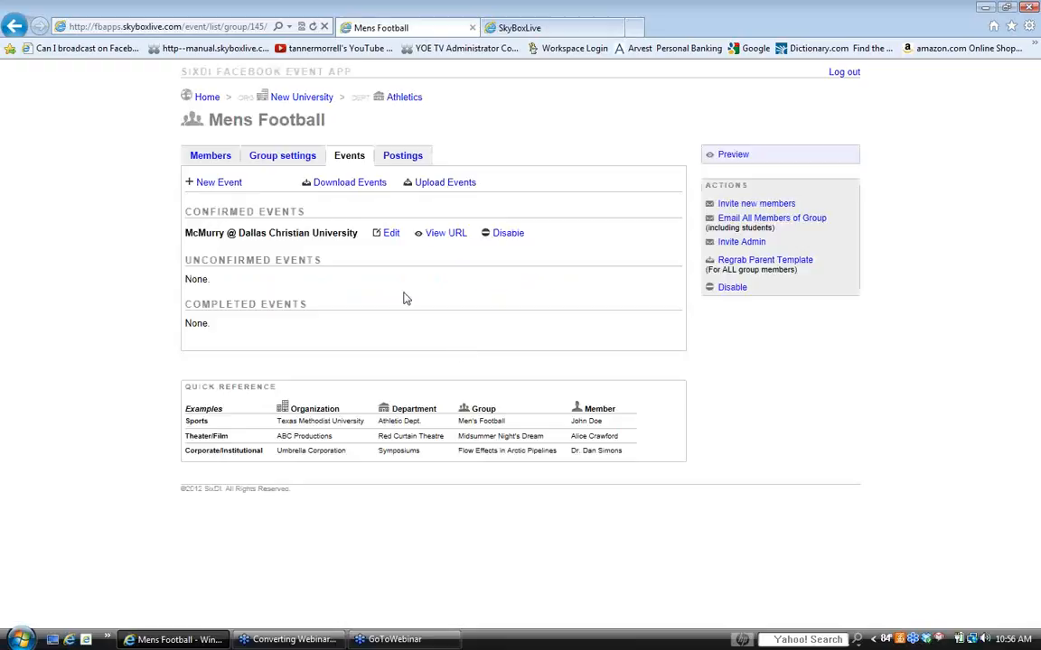
click(496, 236)
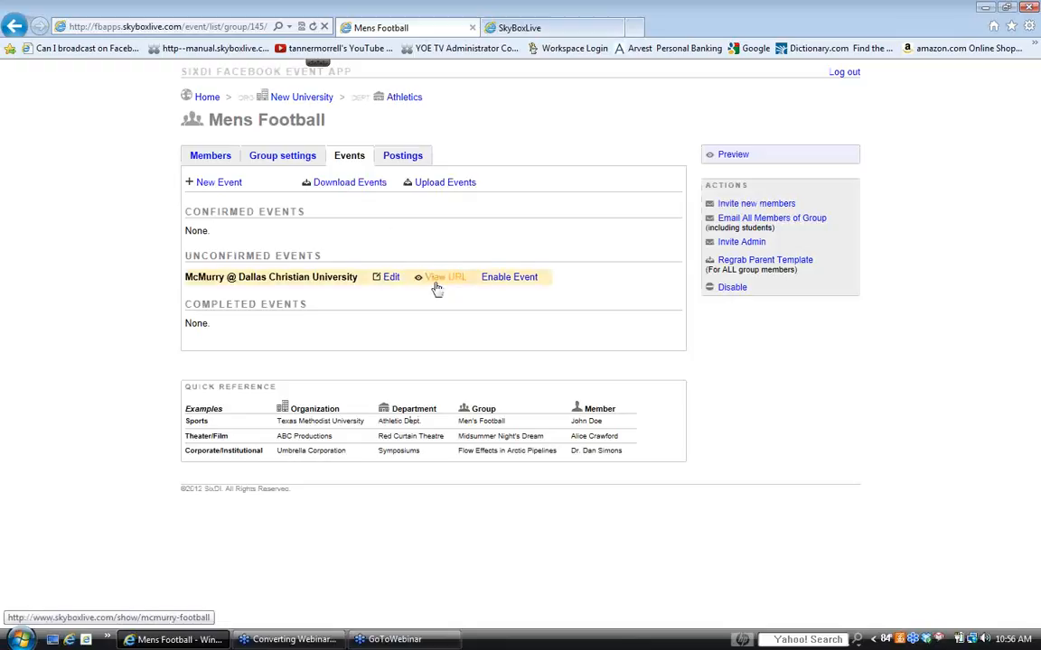
click(525, 281)
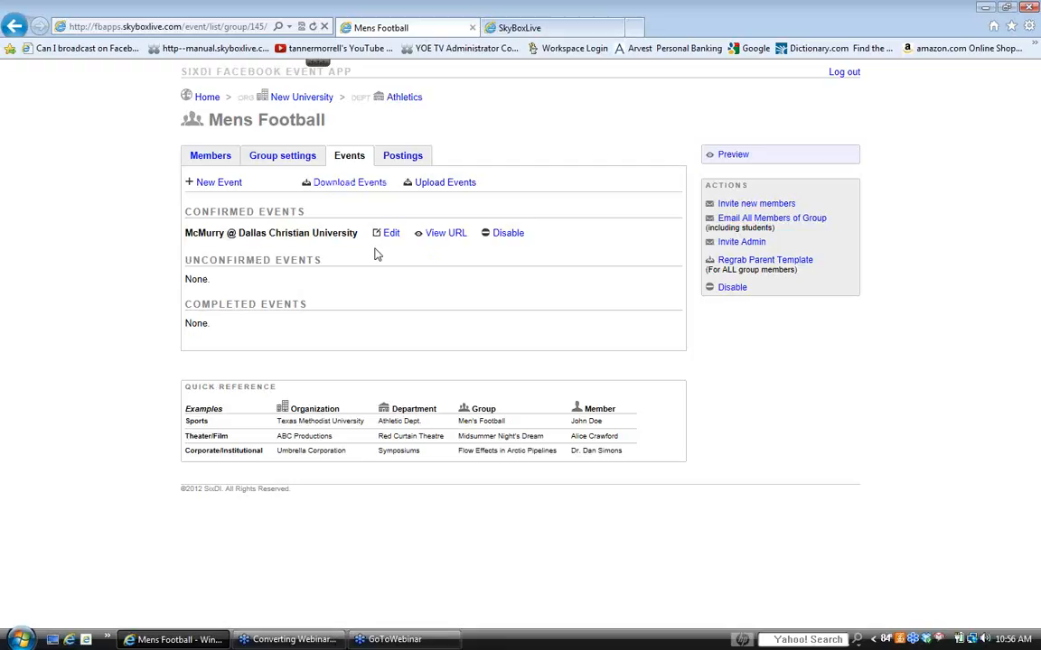
- Download the Mens Football event list as a CSV file and open it in Excel
click(344, 184)
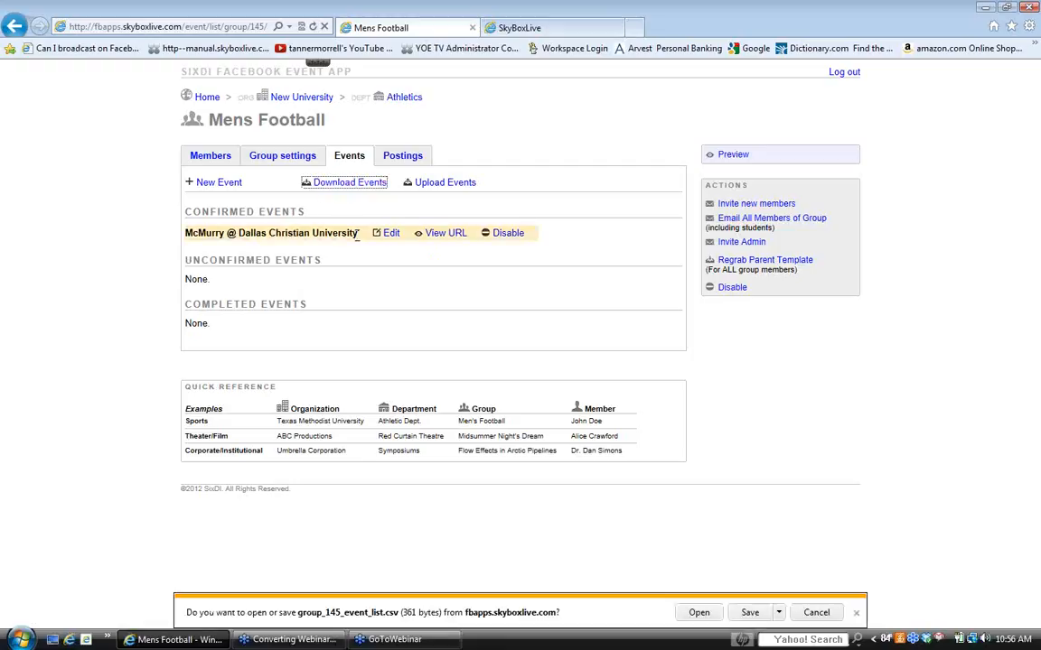
click(698, 612)
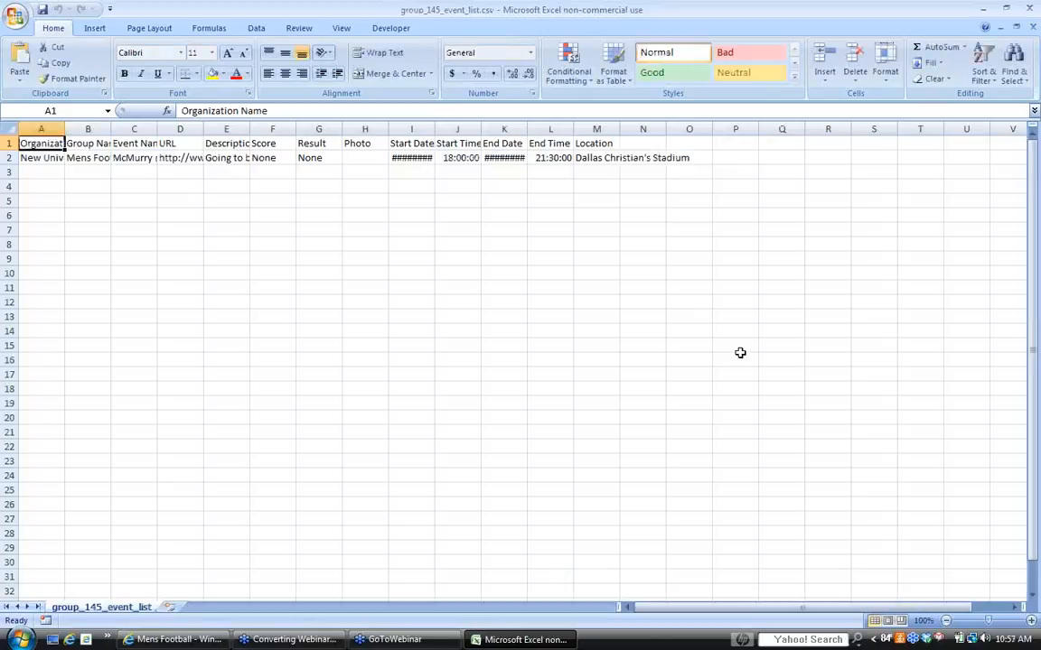
- Widen the organization, group, event name, description, start date and end date columns, and inspect the event's organization and group name cells
drag(65, 128, 314, 128)
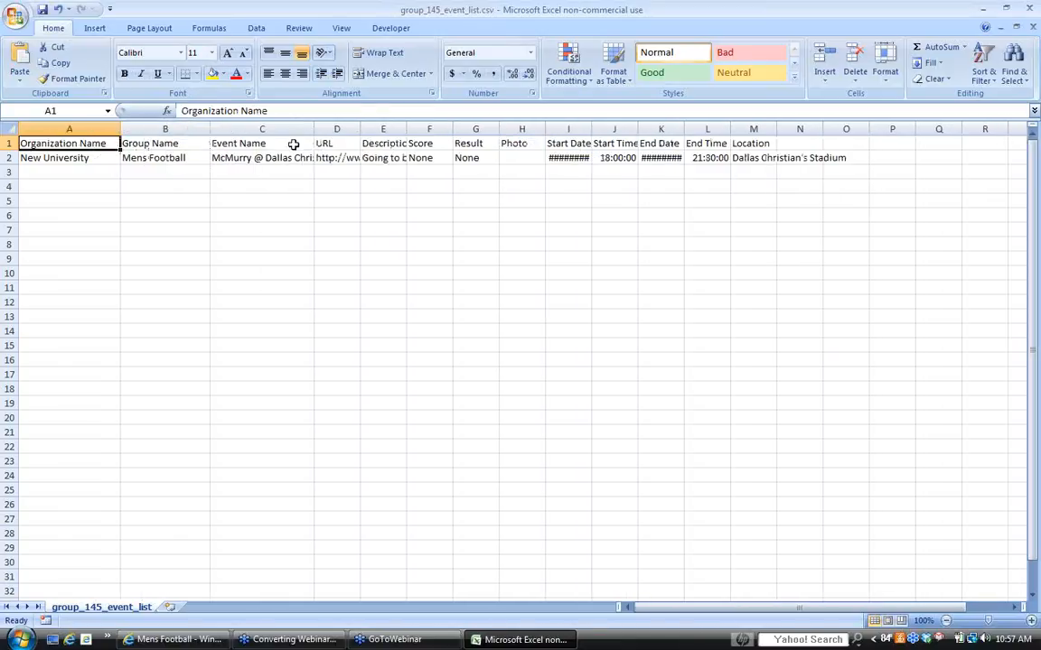
drag(407, 128, 443, 128)
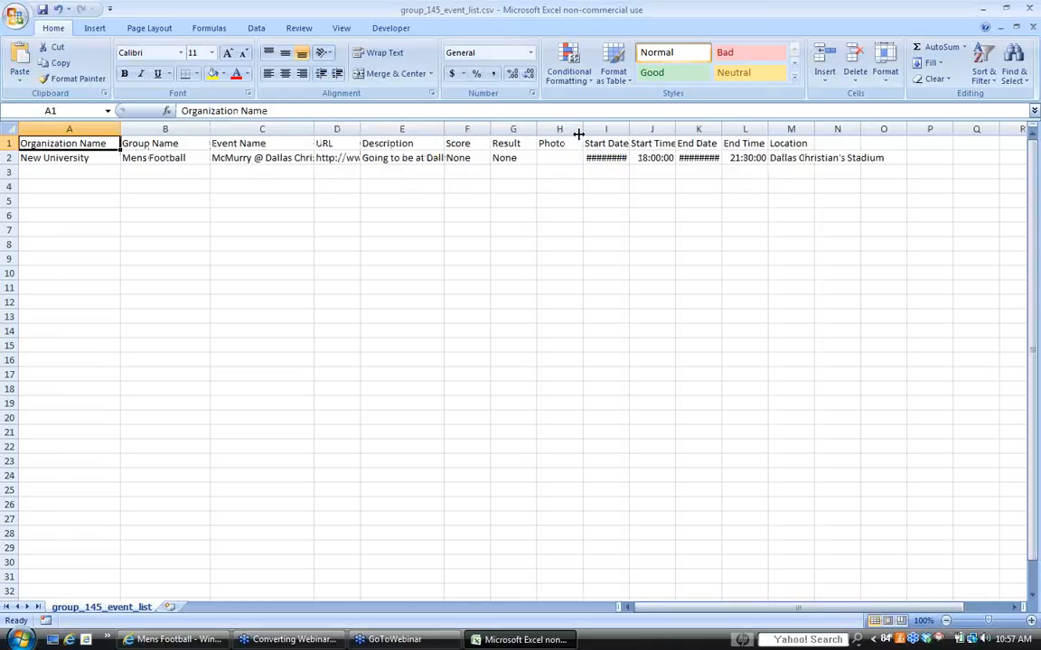
drag(579, 129, 650, 129)
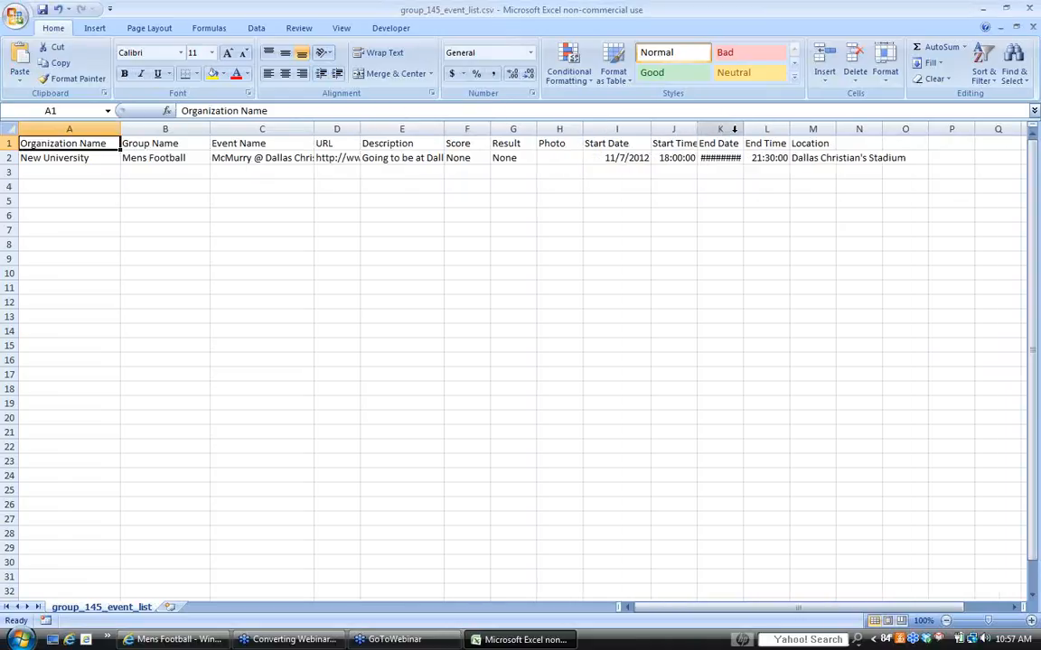
drag(743, 130, 771, 130)
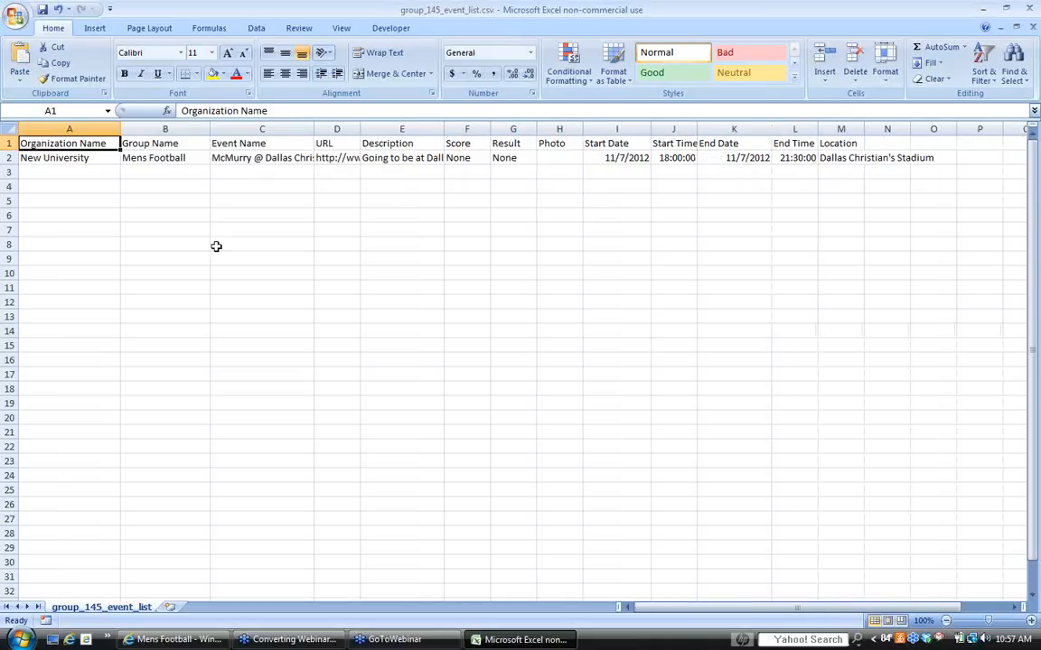
click(91, 158)
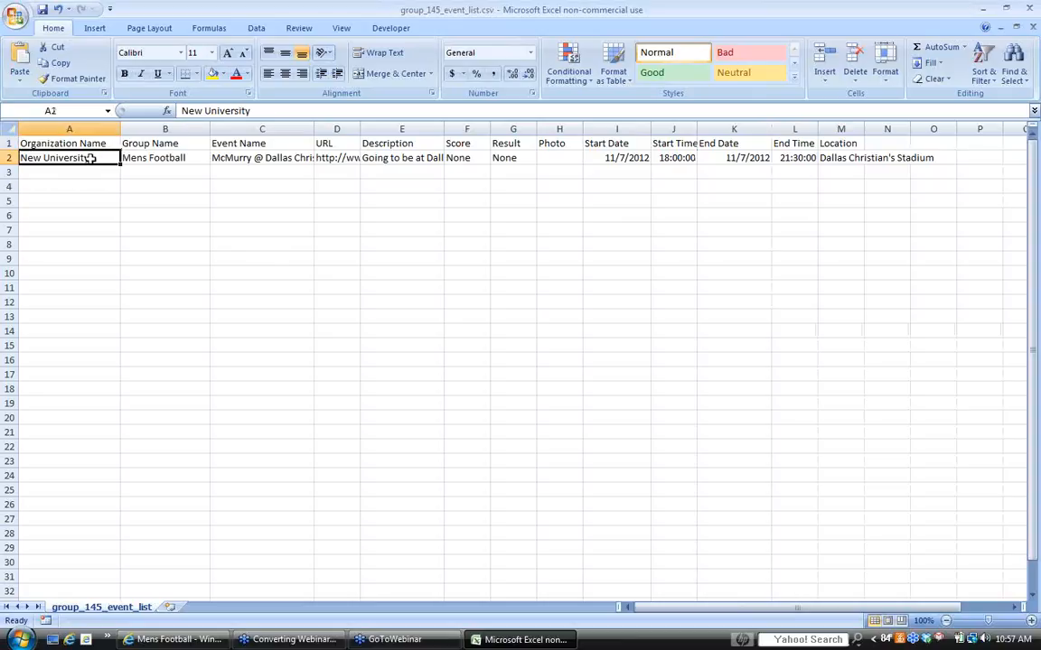
click(169, 159)
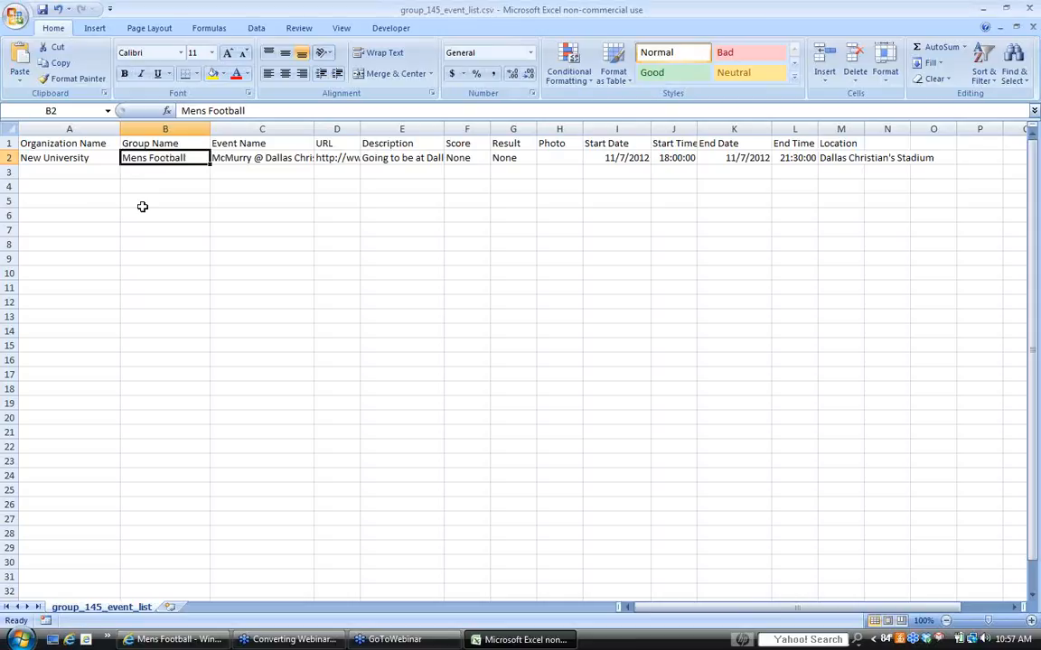
- Fill the organization name New University down through row 13 and the group name Mens Football down to row 3
click(66, 170)
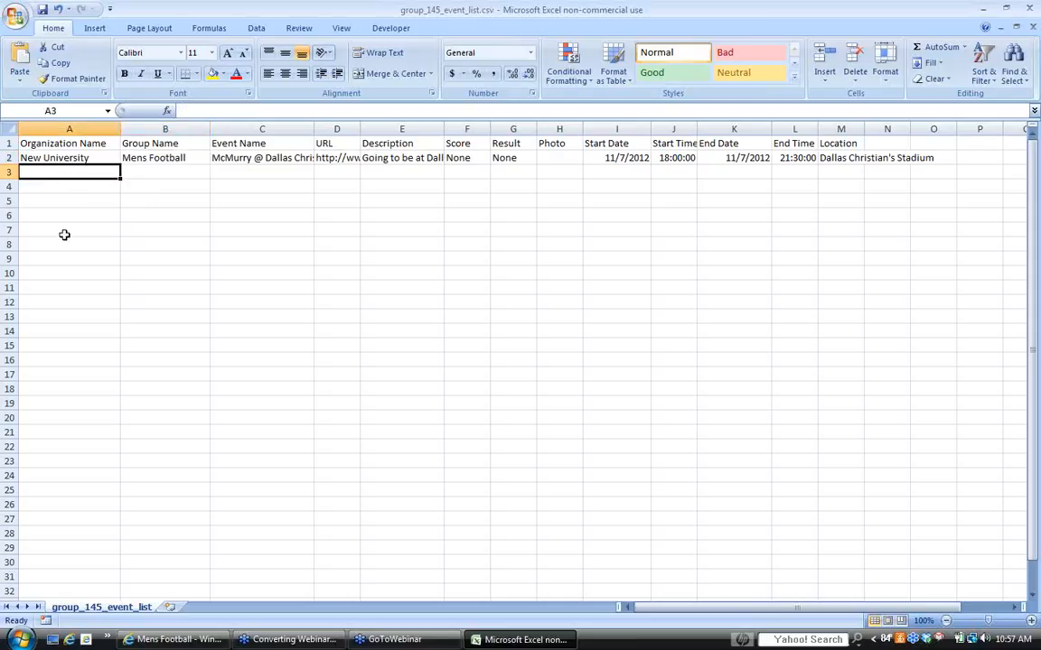
click(76, 160)
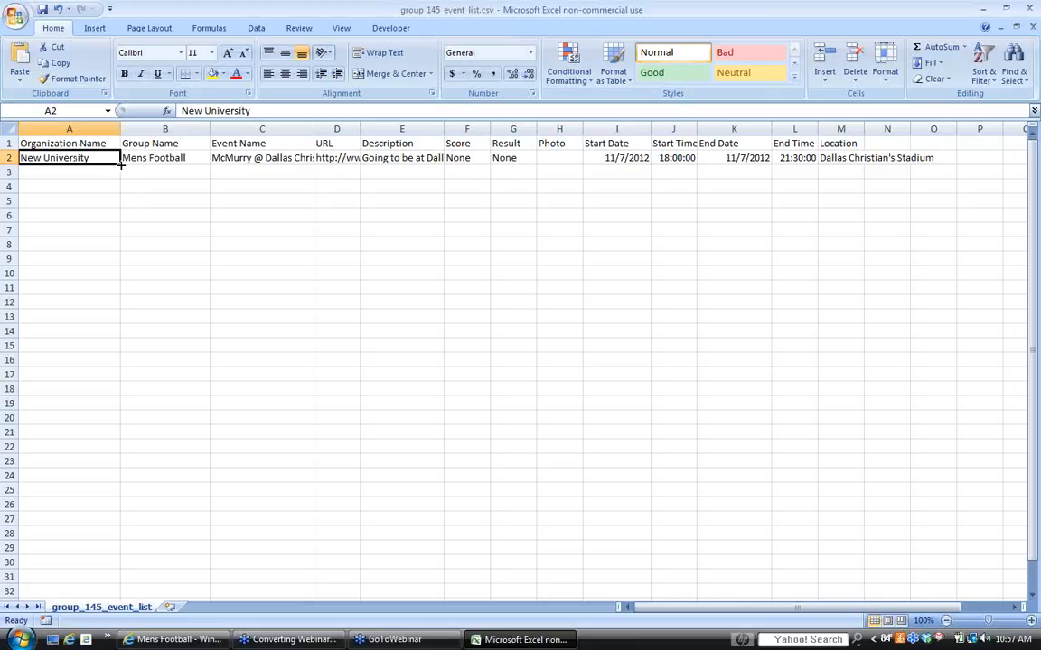
drag(120, 163, 117, 318)
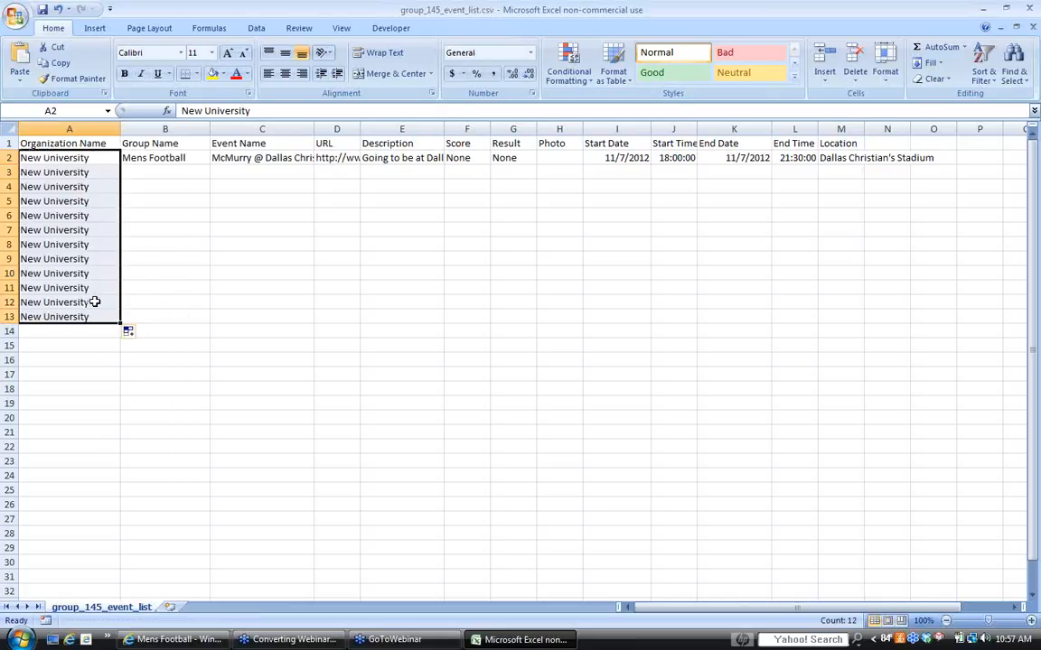
click(177, 158)
drag(209, 165, 204, 194)
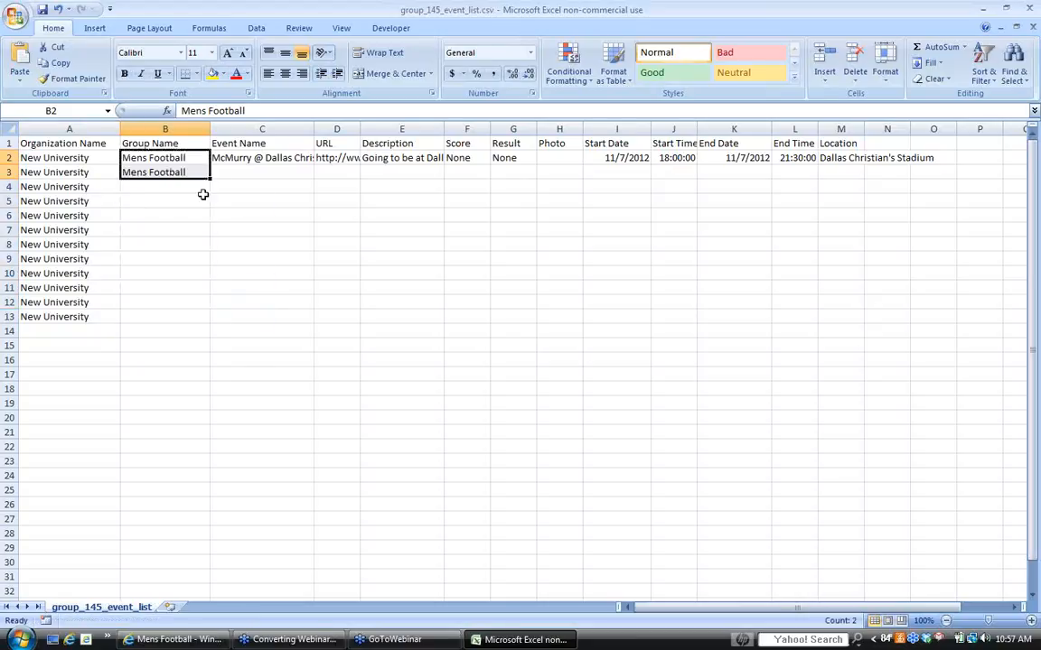
- Clear the surplus organization names from rows 4 to 13
click(100, 317)
drag(120, 322, 105, 186)
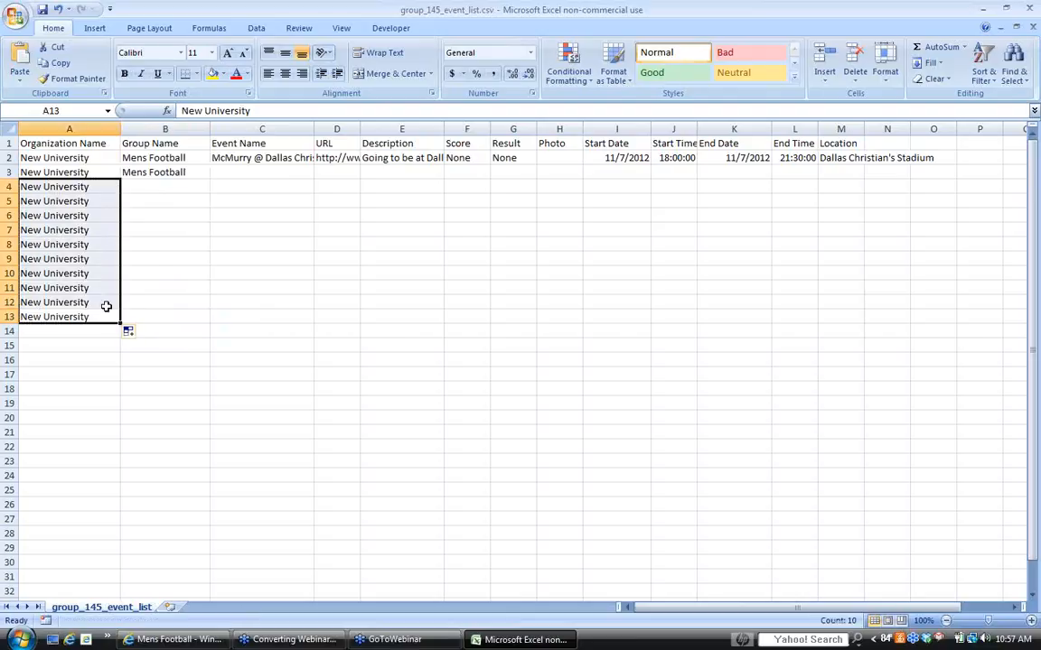
key(Delete)
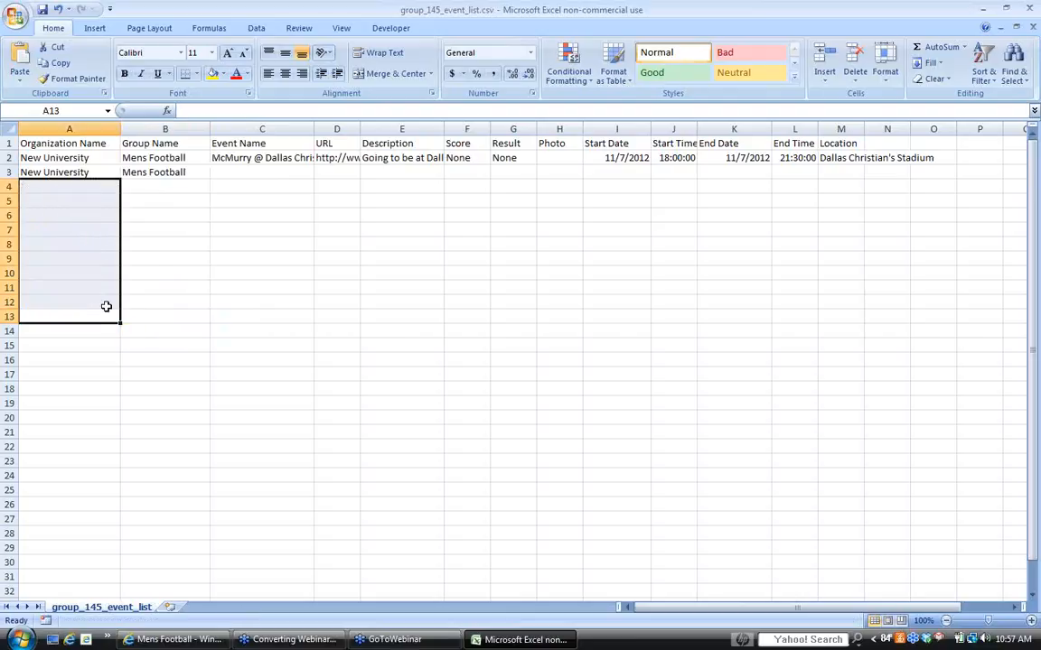
- Enter UT @ McMurry as the event name in row 3
click(235, 170)
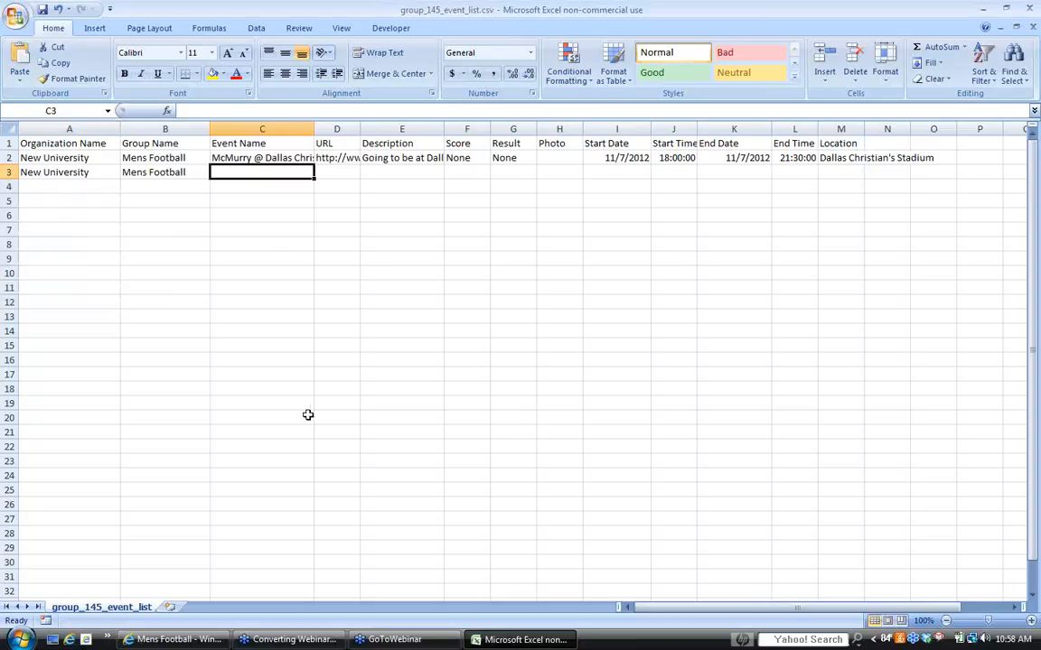
text(UT)
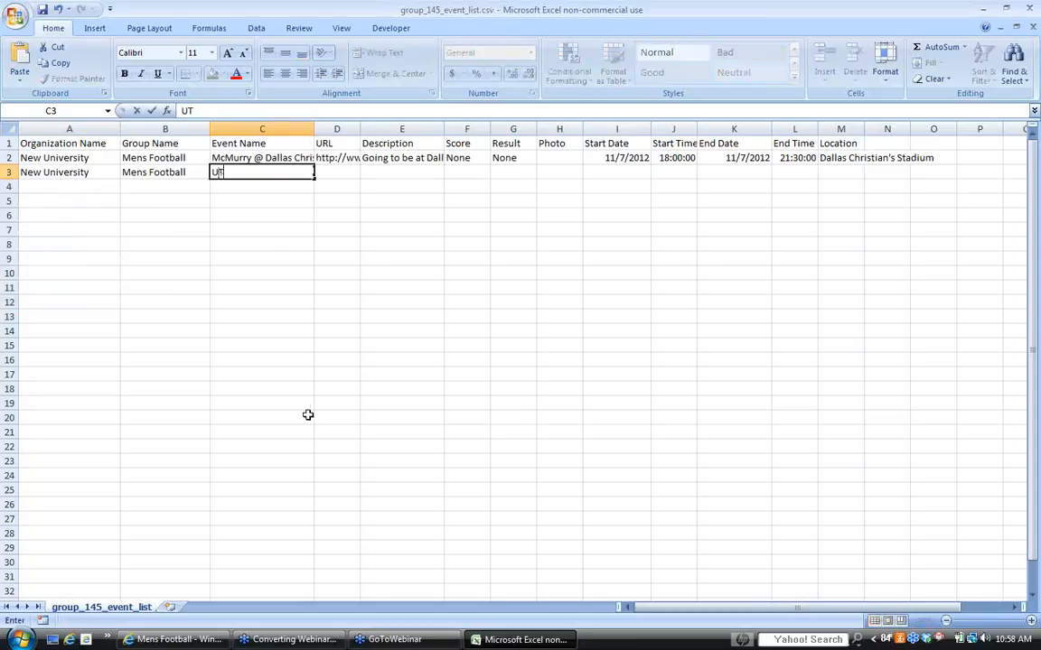
text( @ McMurry)
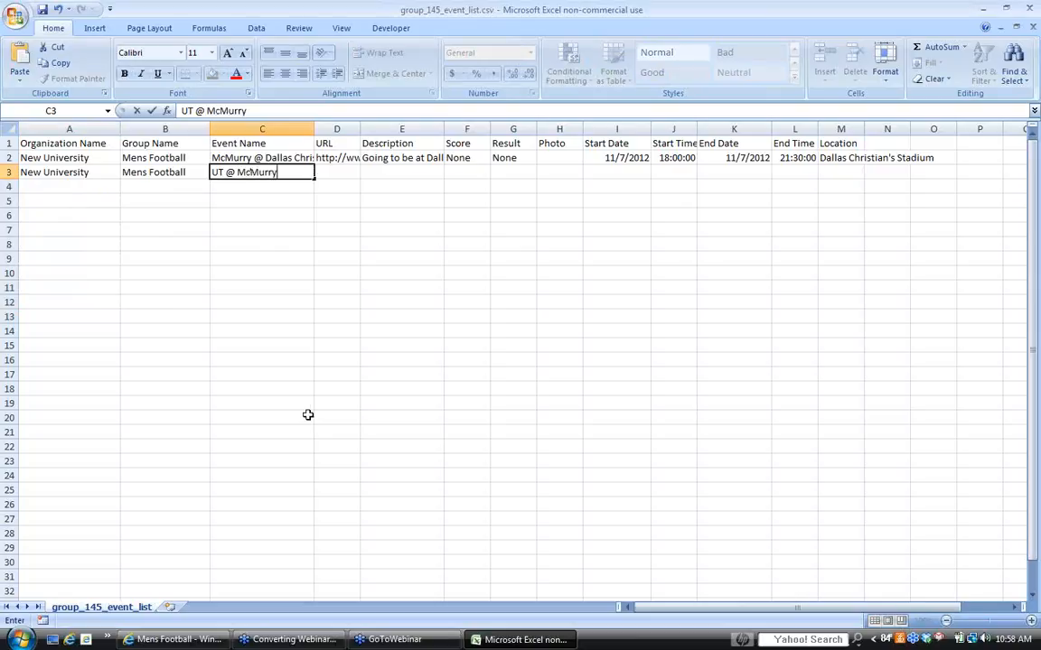
key(Tab)
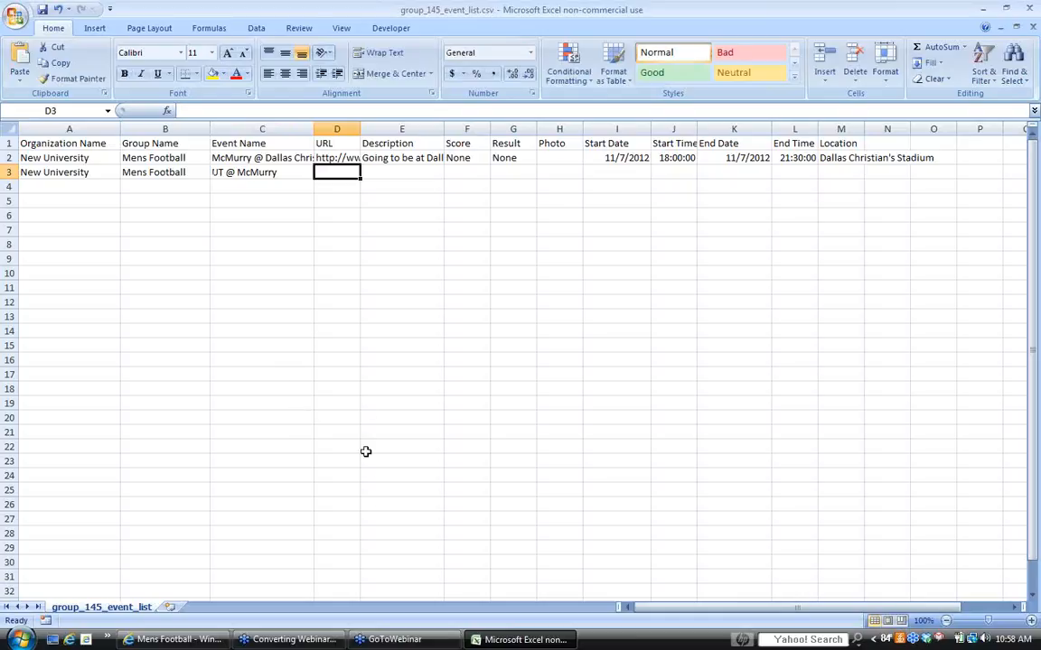
- Copy the first event's SkyBoxLive URL down into the URL cell of row 3
click(327, 158)
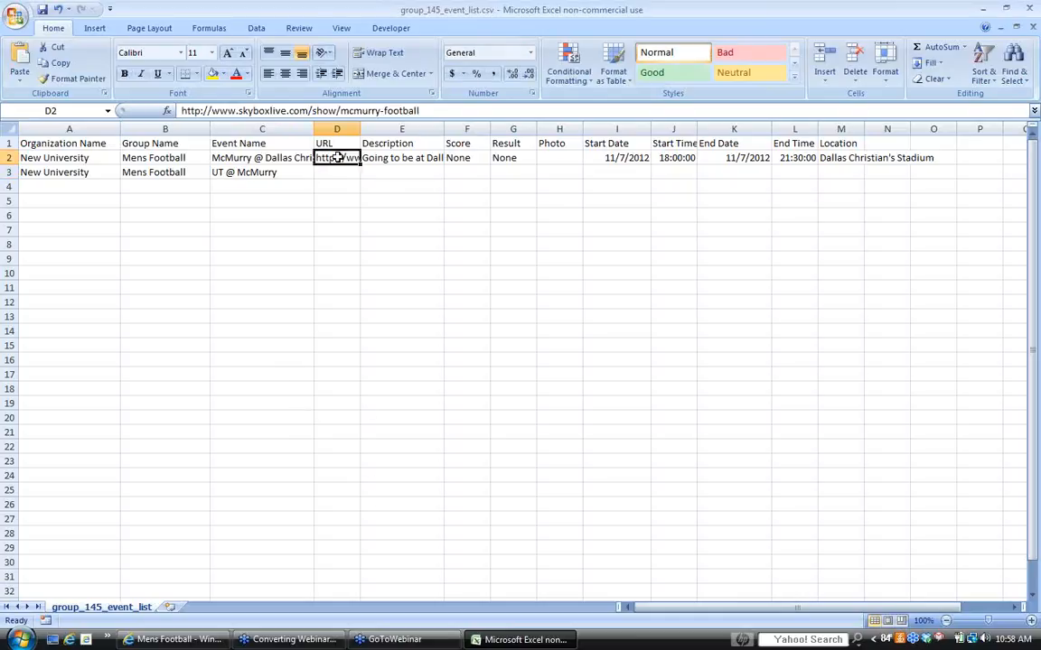
double_click(339, 111)
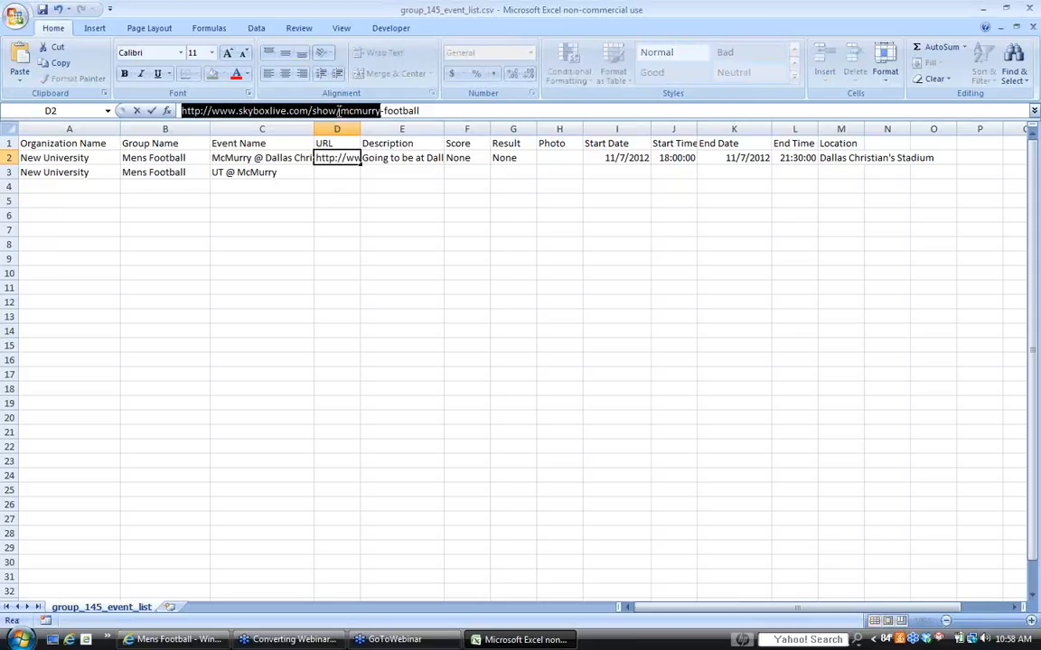
key(End)
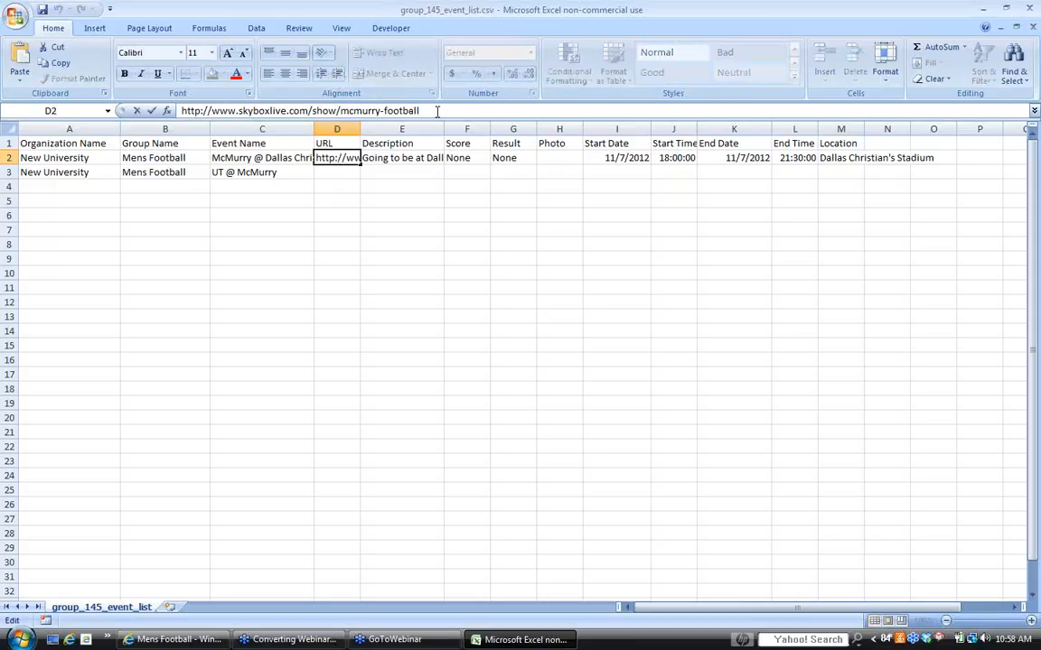
click(339, 172)
click(338, 159)
drag(358, 164, 327, 179)
click(344, 185)
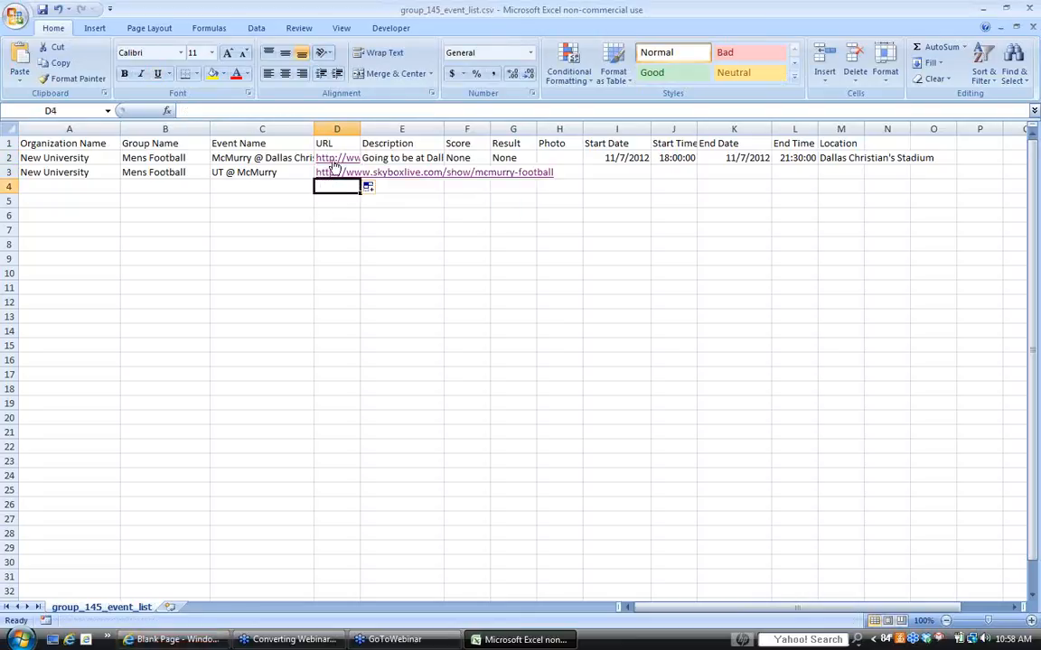
- Undo the automatic hyperlink on the first event's URL and select the copied URL in row 3
click(327, 174)
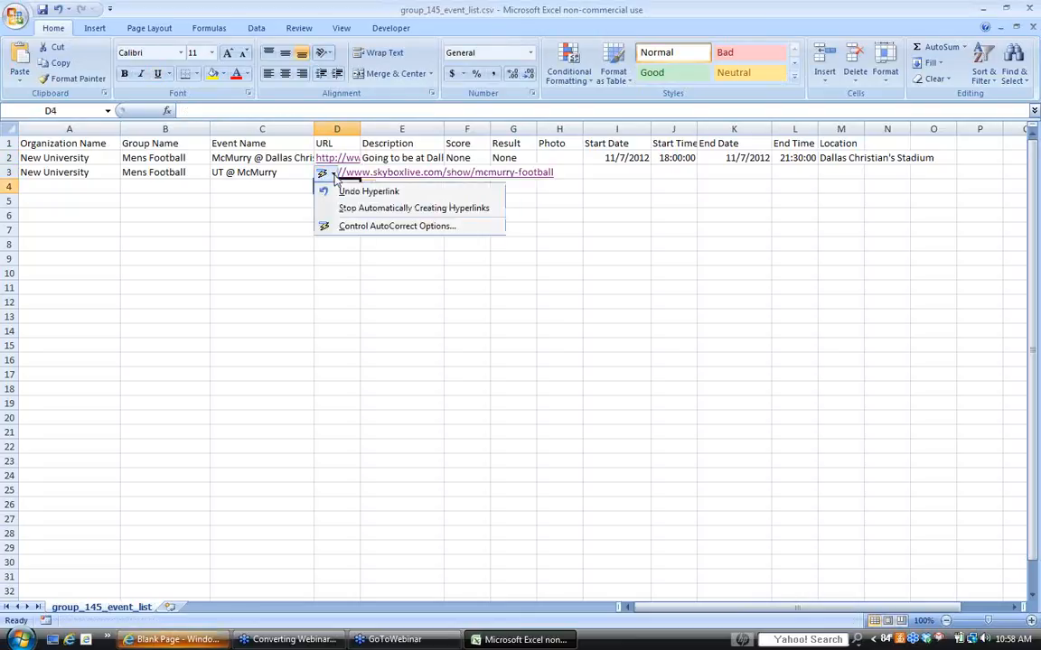
click(342, 185)
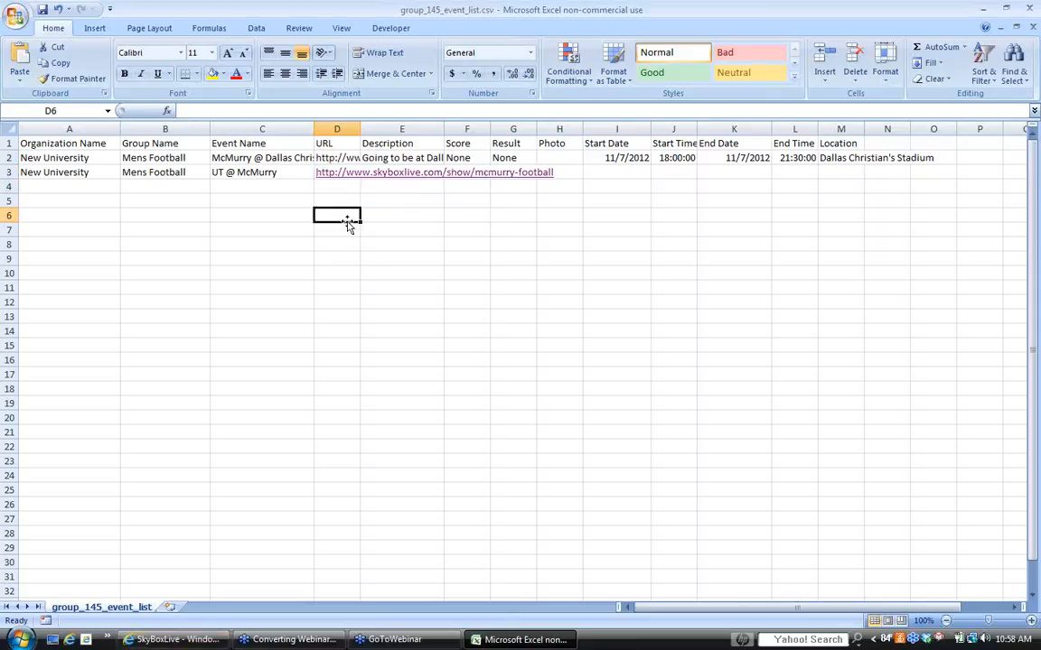
click(332, 178)
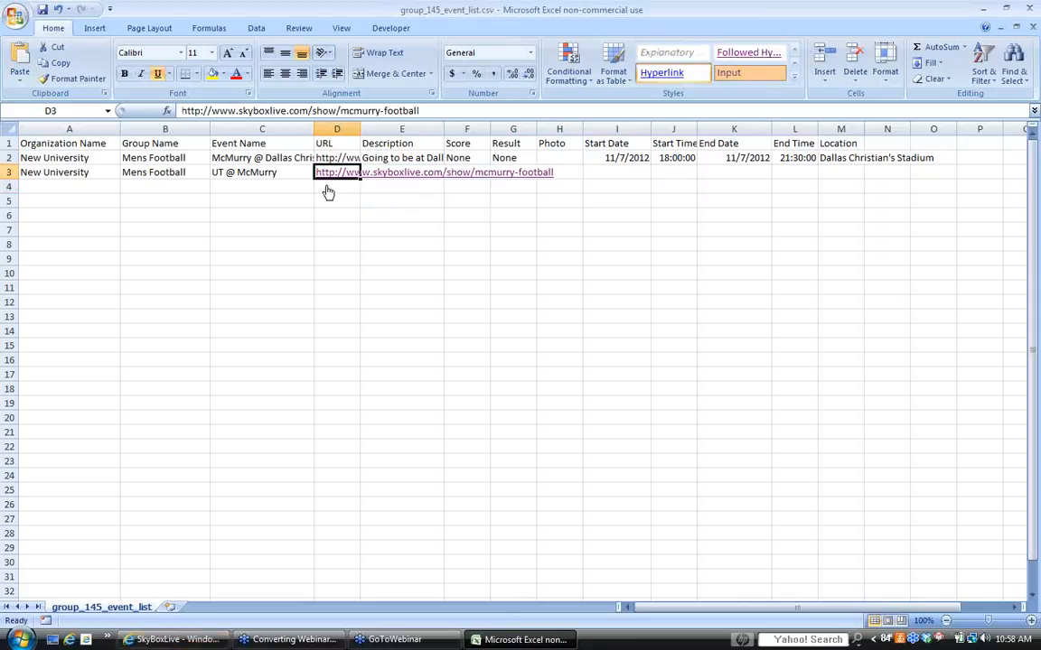
click(339, 189)
click(341, 174)
- Switch to the browser, close the three surplus SkyBoxLive tabs, and return to the event list in Excel
click(188, 641)
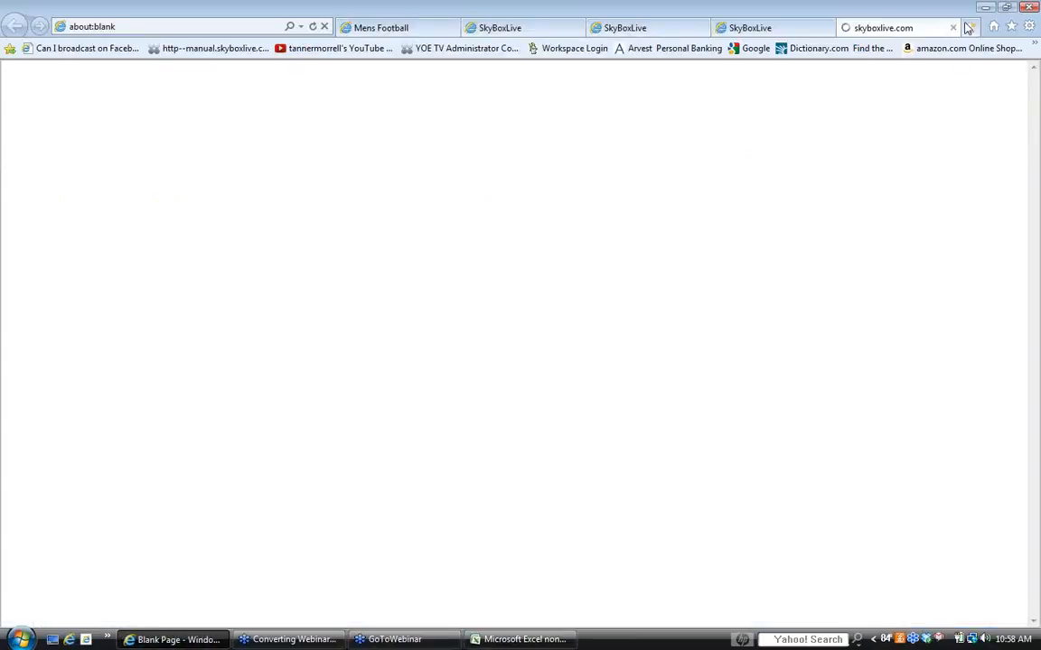
click(954, 28)
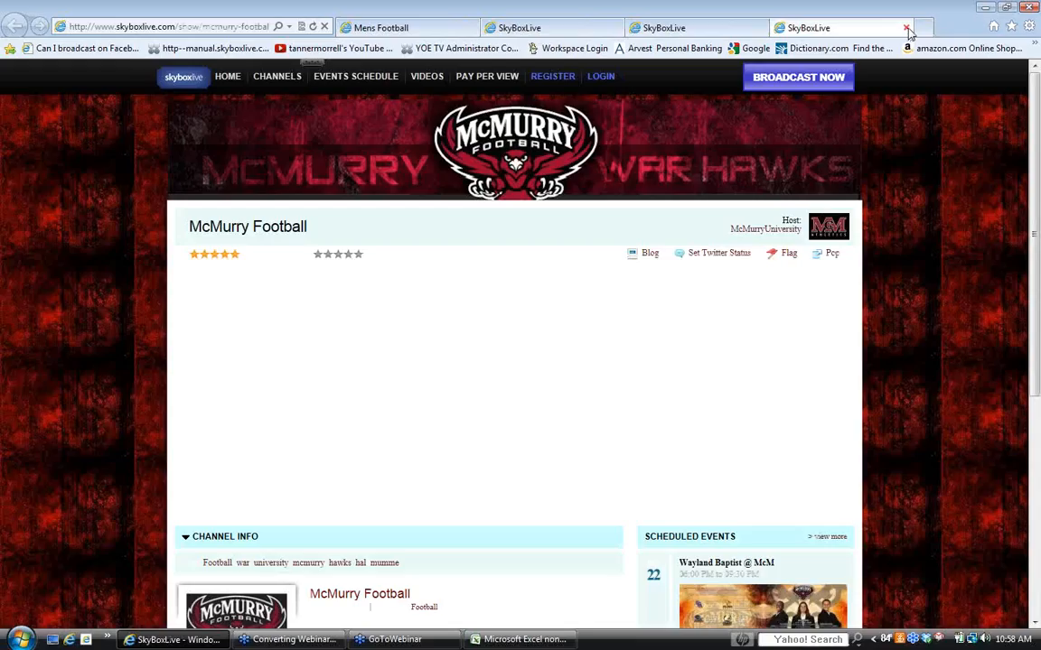
click(906, 29)
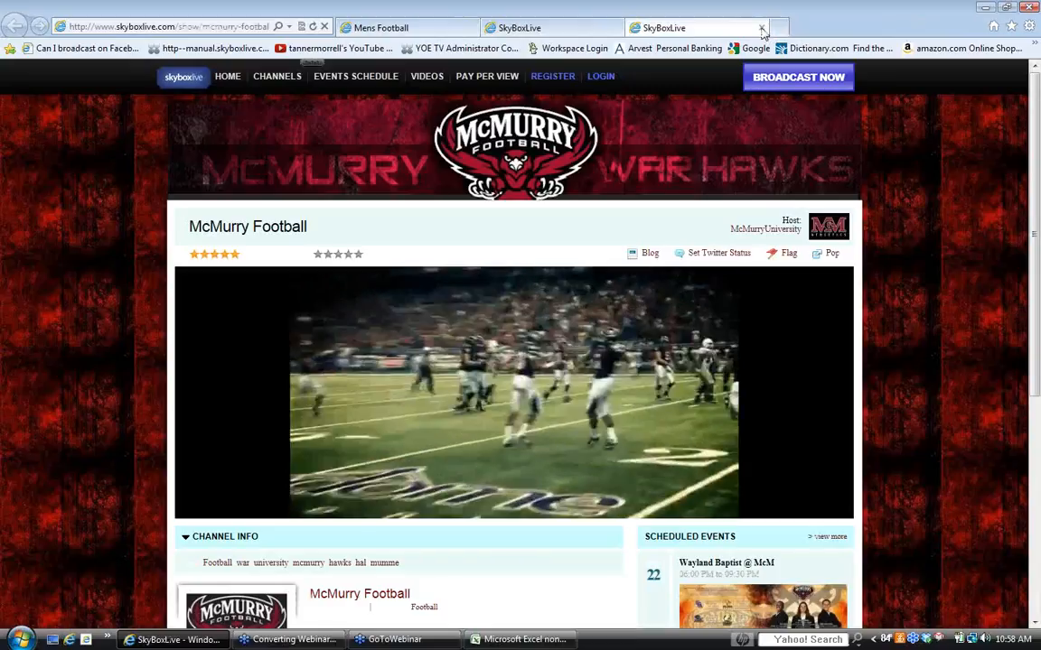
click(761, 30)
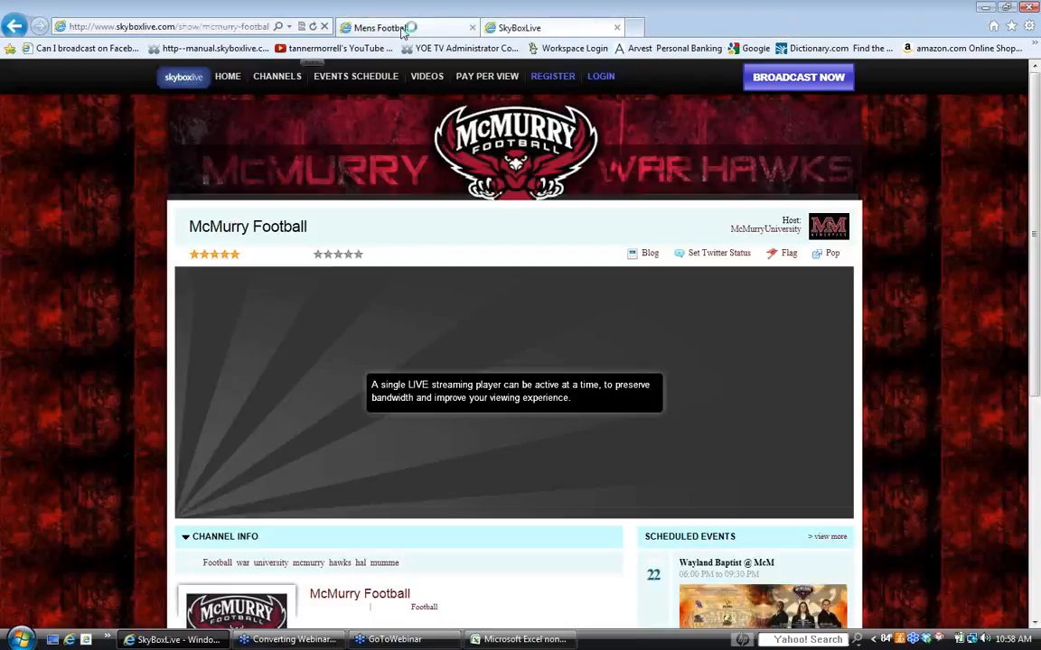
click(519, 639)
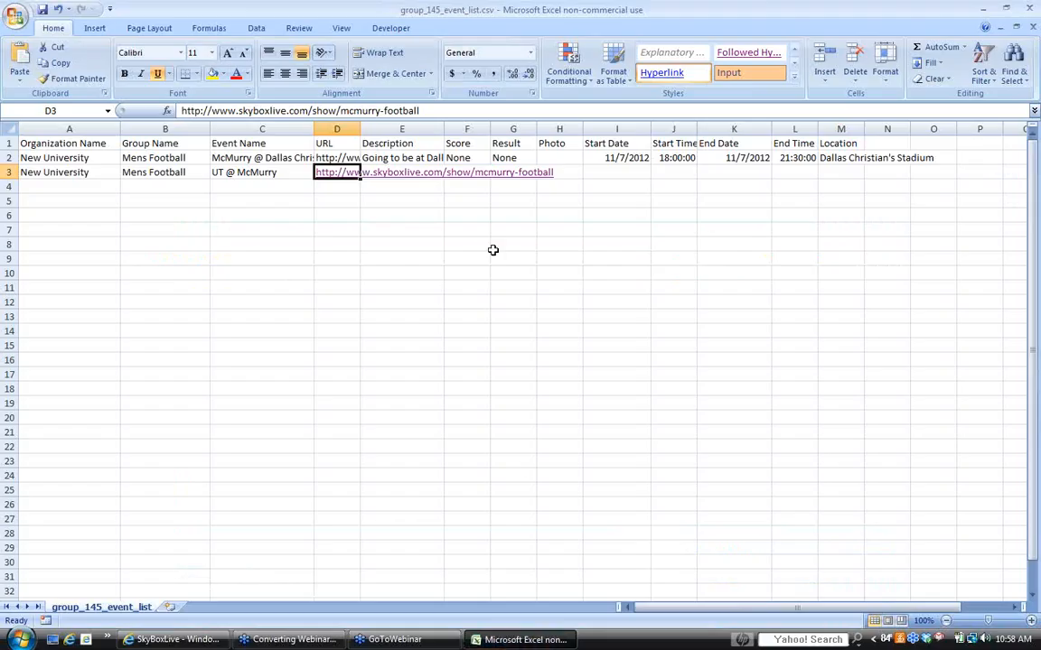
- Dismiss the Internet Explorer crash dialog and enter the row 3 description as Playing a tough team
click(397, 173)
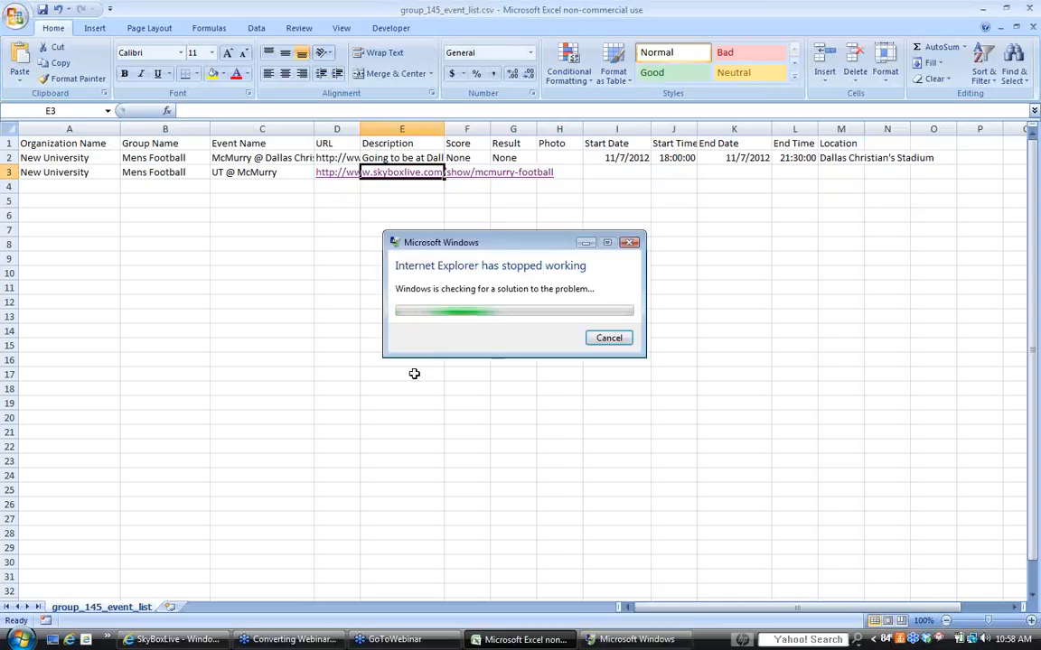
click(629, 242)
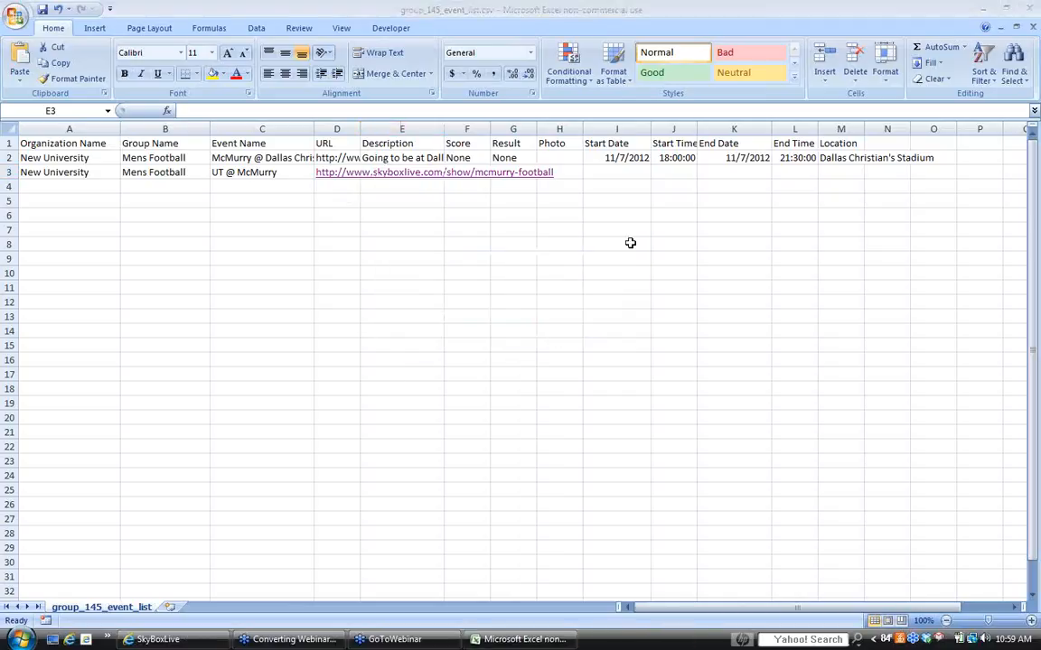
click(395, 171)
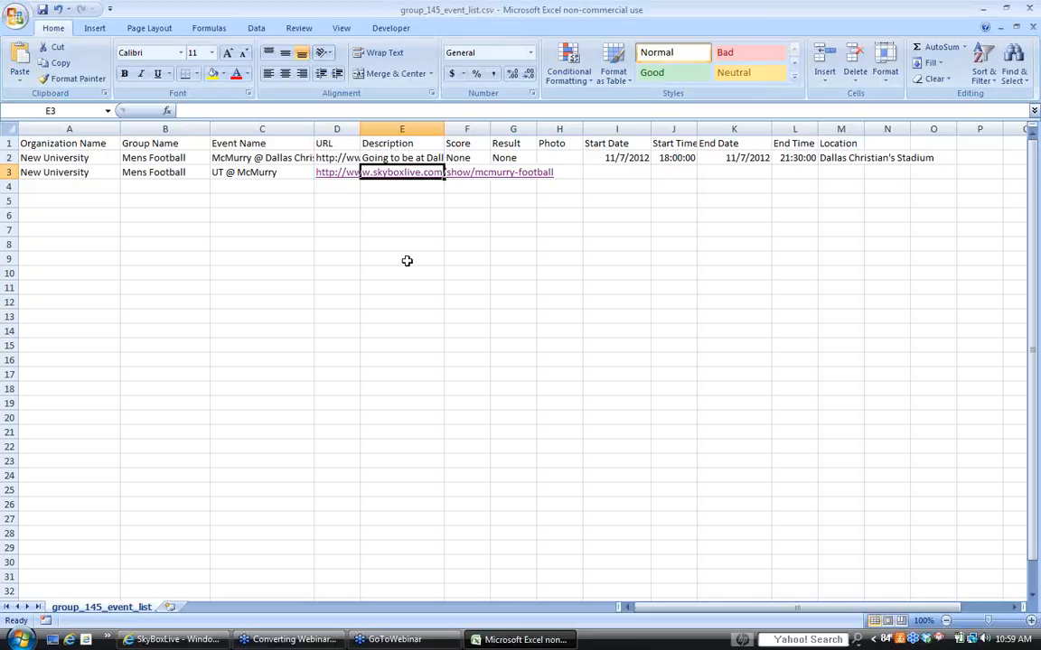
text(P)
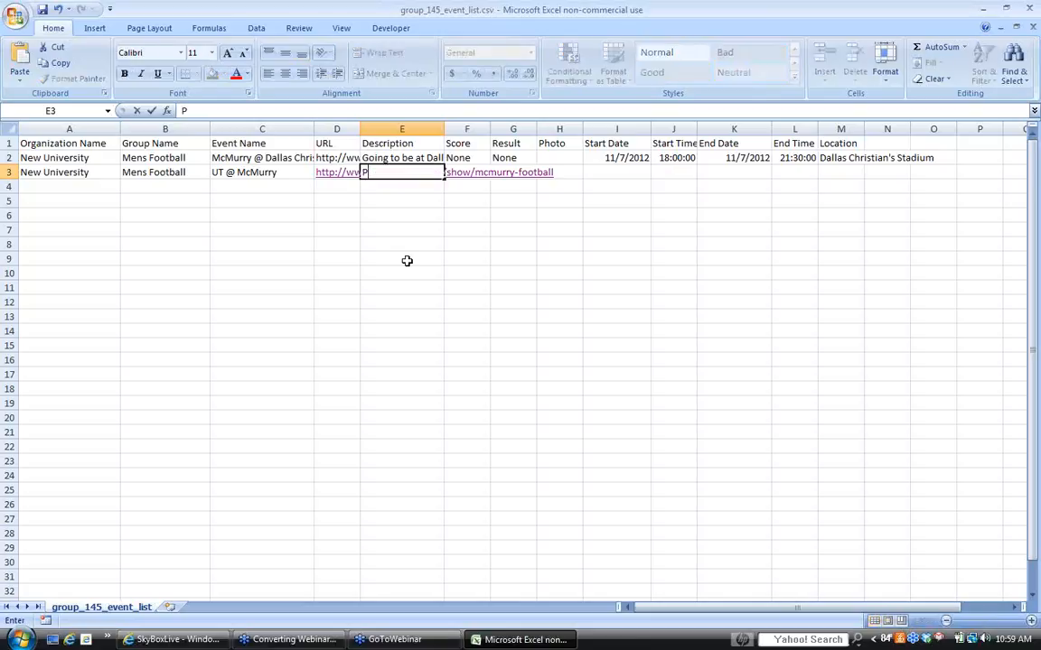
text(laying a toug)
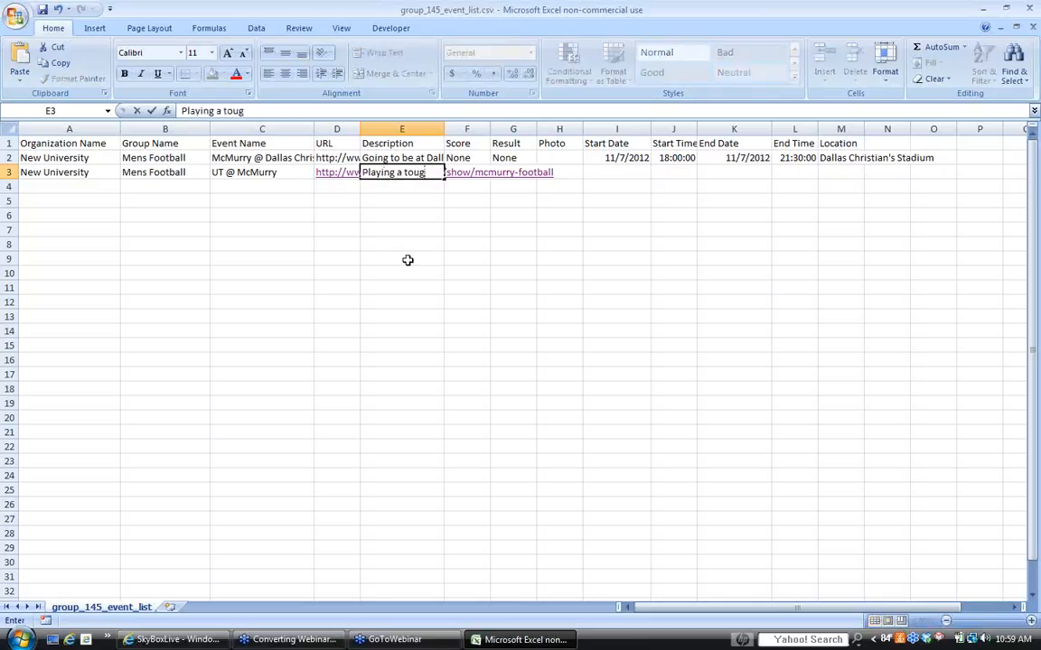
key(BackSpace)
text(gh team)
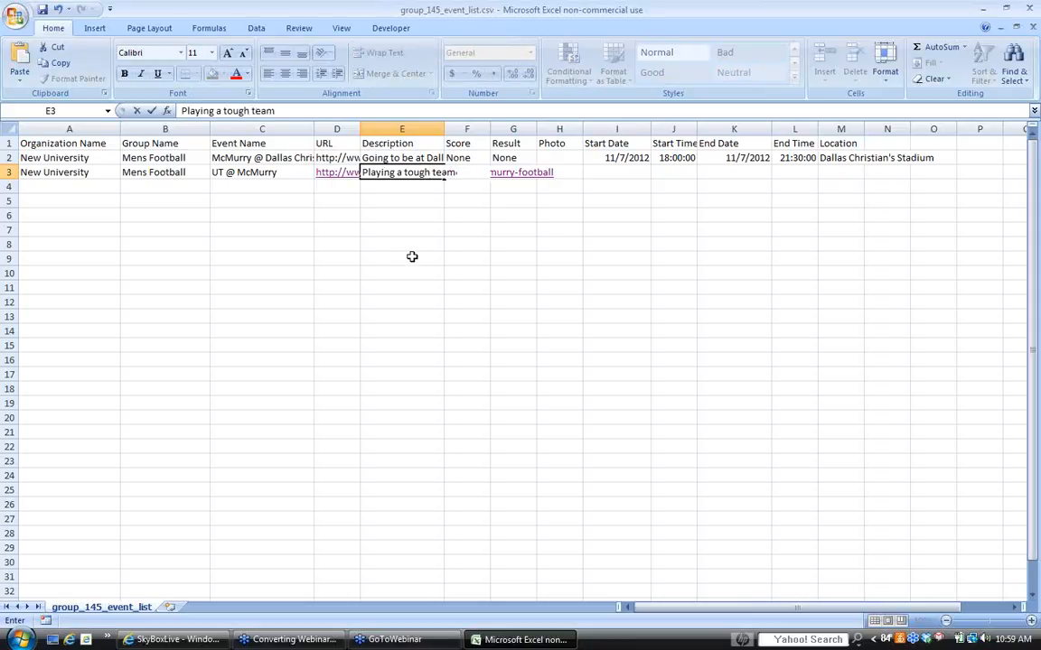
- Switch to the browser, mute the McMurry Football channel video, and return to the event list in Excel
click(172, 639)
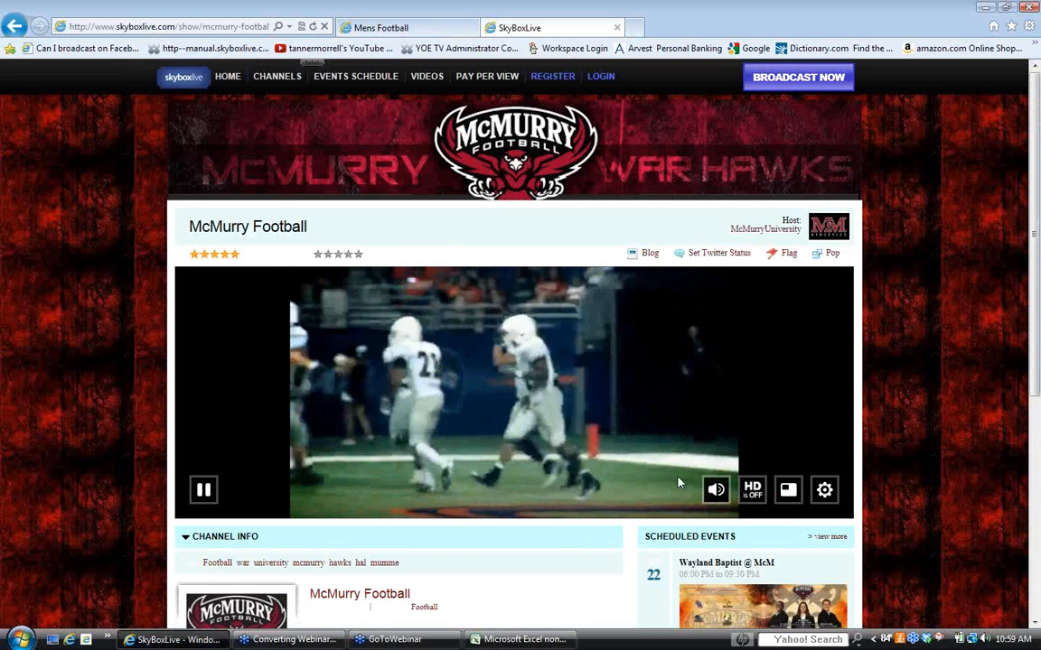
mouse_move(718, 493)
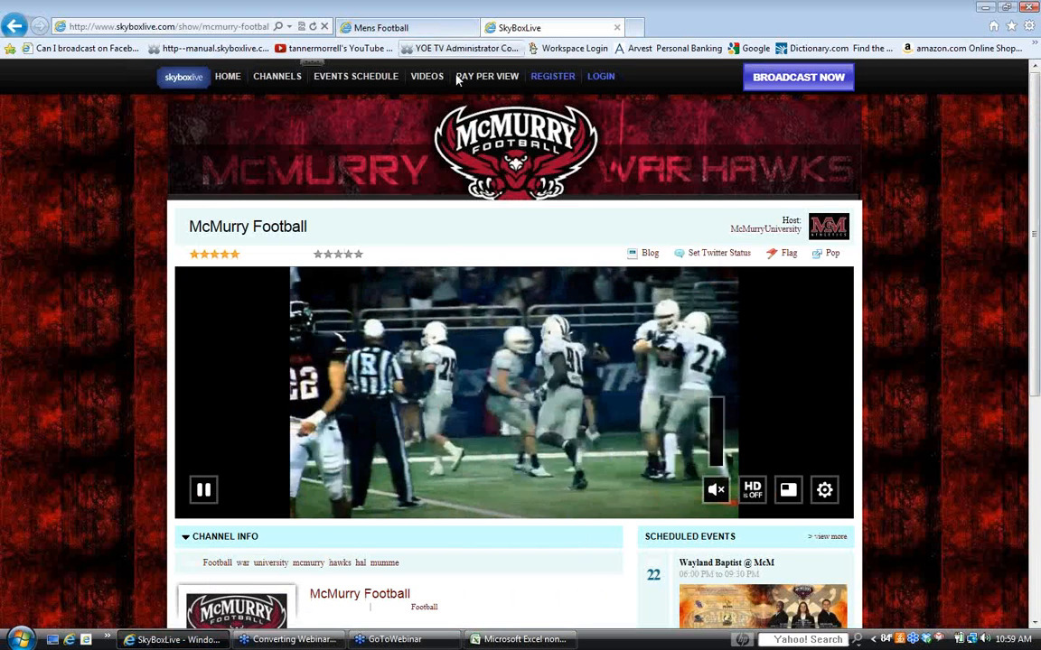
key(alt+Tab)
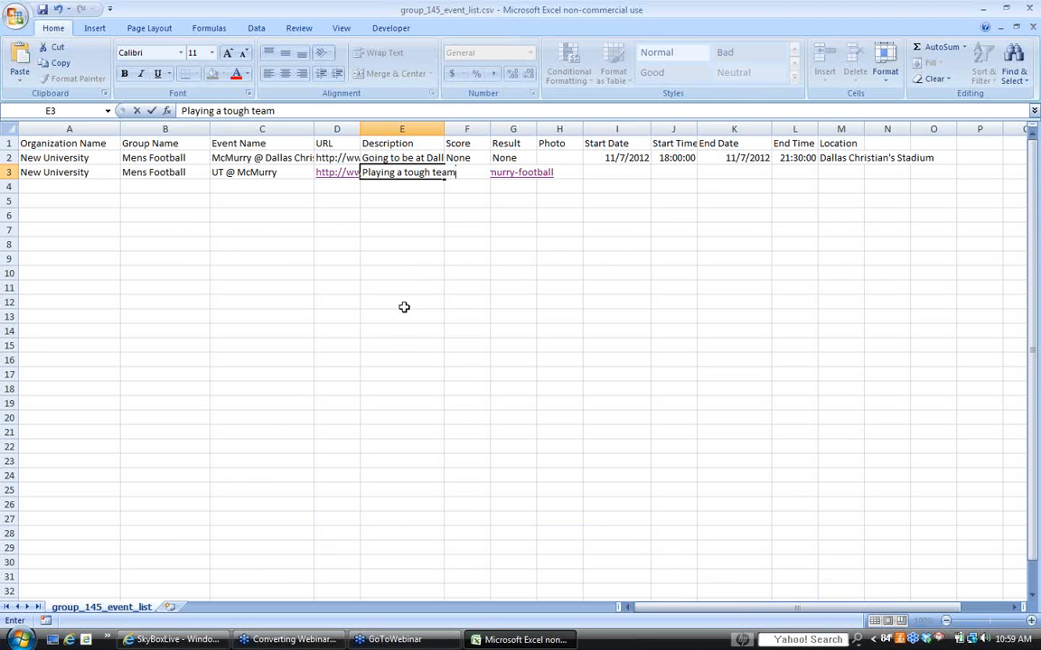
- Review the score, result and photo cells of the UT @ McMurry event, leaving them empty
click(466, 171)
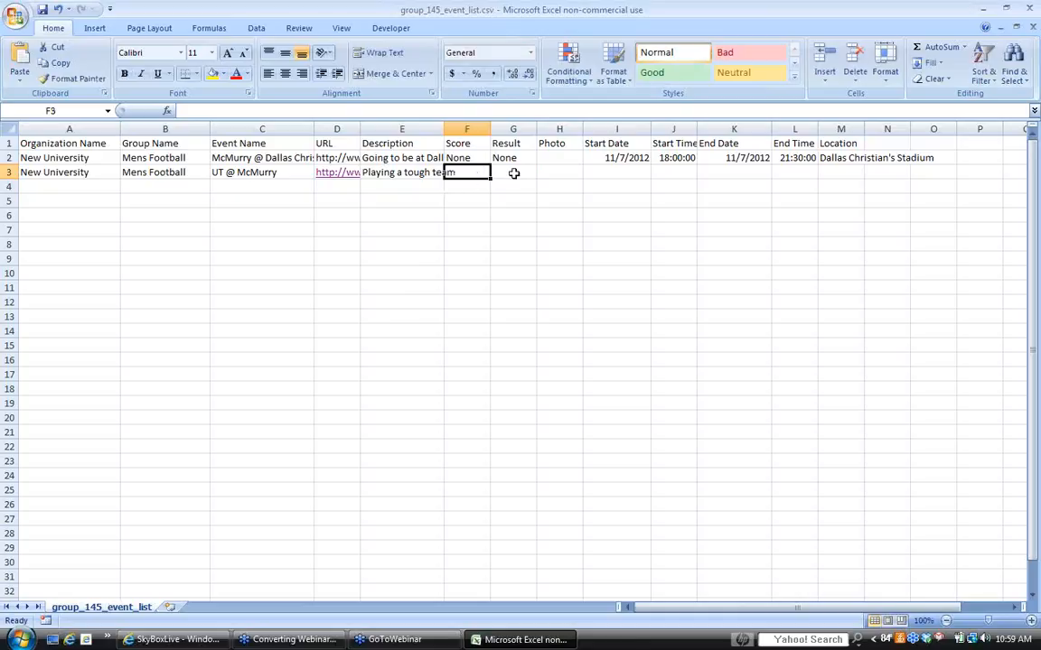
click(506, 175)
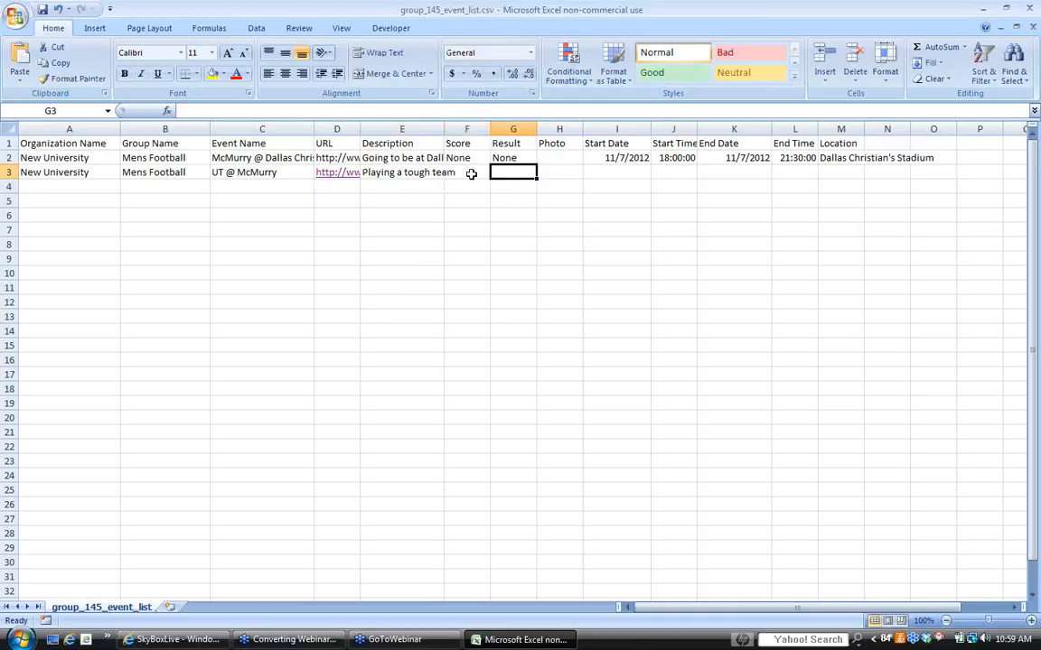
click(470, 172)
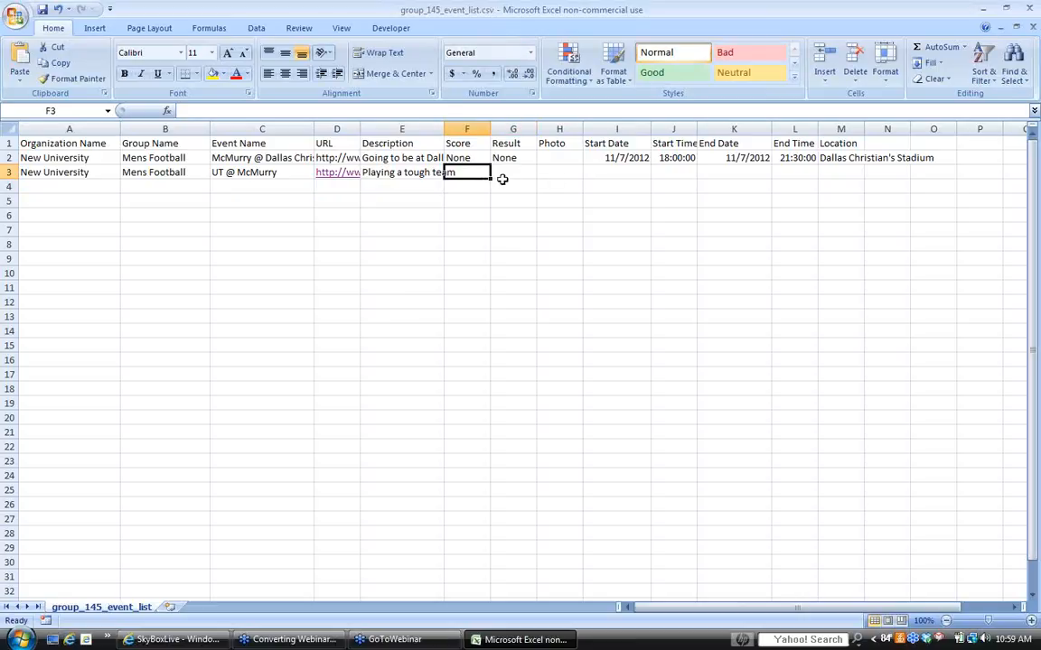
click(508, 184)
click(507, 171)
click(553, 172)
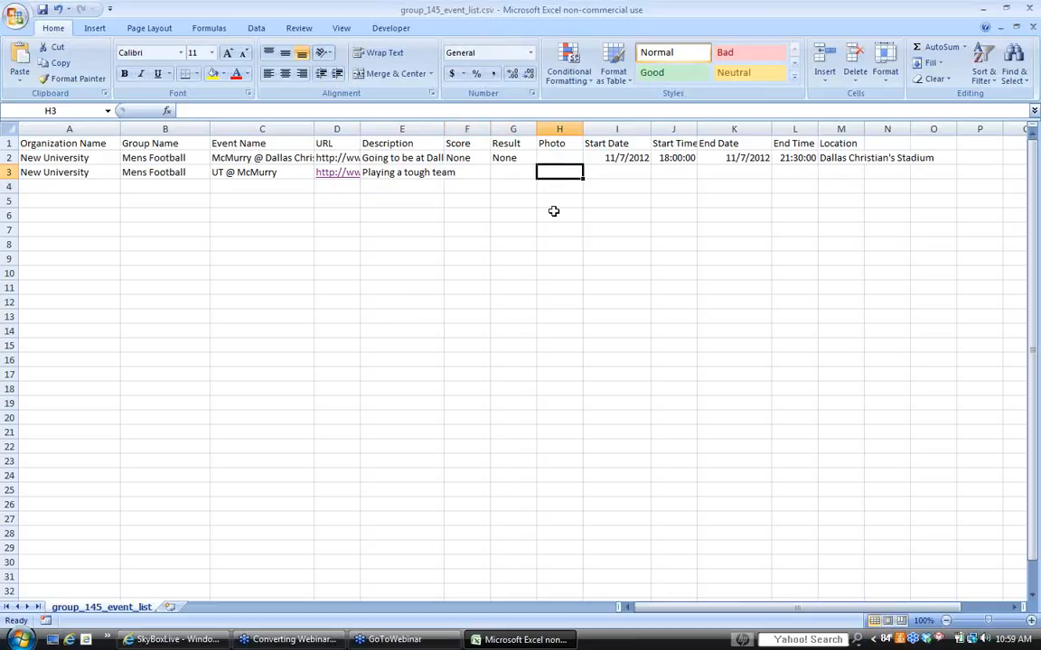
- Enter 11/12/2012 as the start date of the UT @ McMurry event in row 3
click(608, 175)
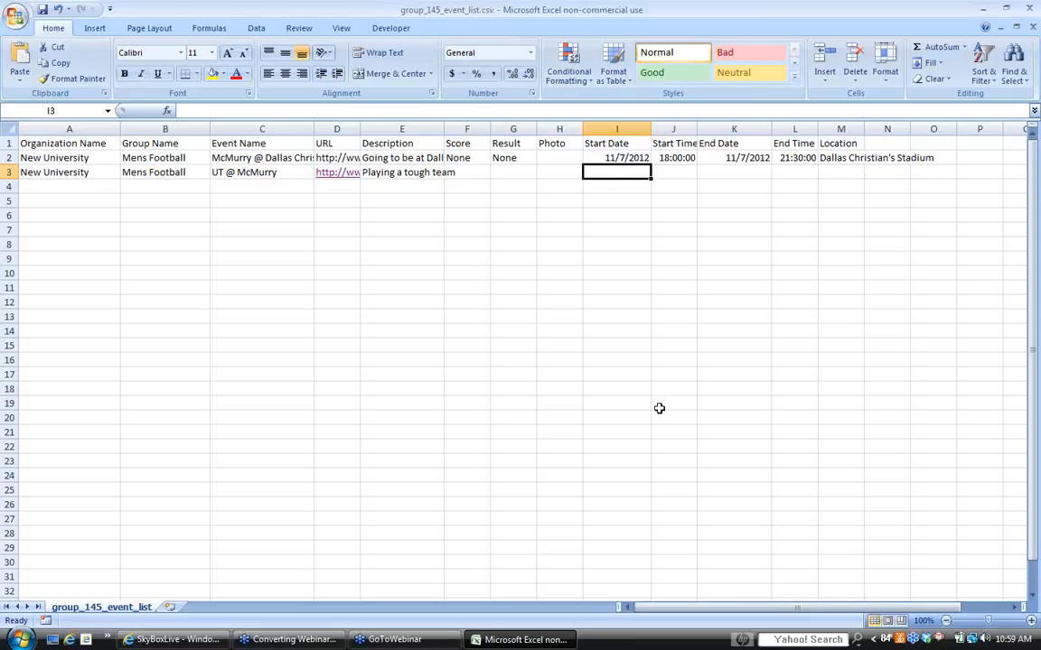
text(11)
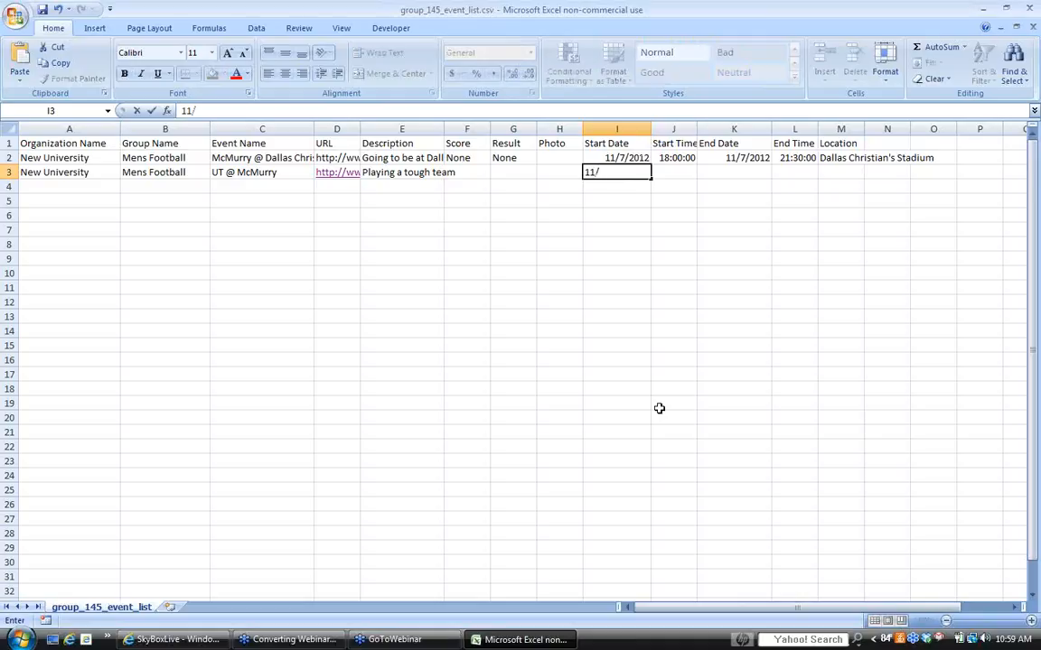
text(/12/2015)
key(BackSpace)
text(2)
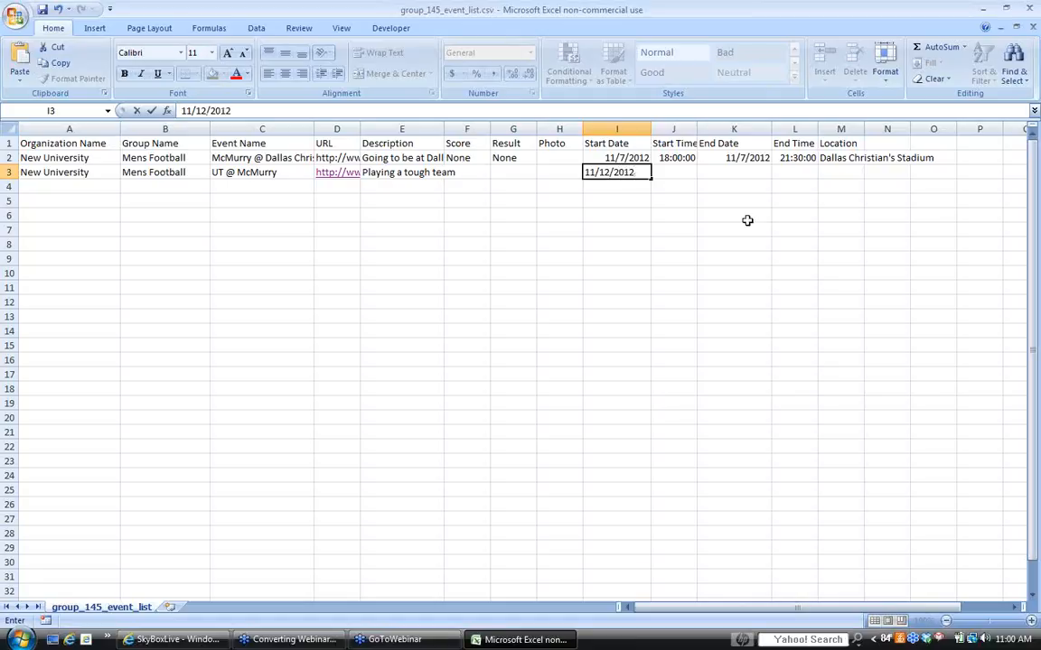
click(664, 171)
click(604, 175)
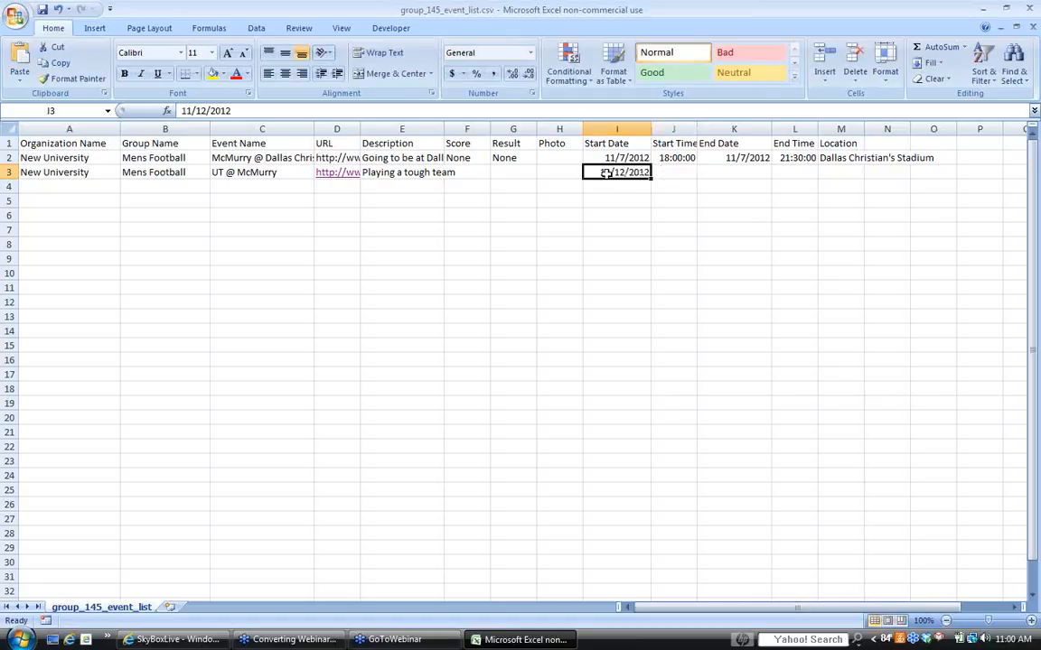
- Enter 18:30:00 as the start time of the UT @ McMurry event
click(660, 171)
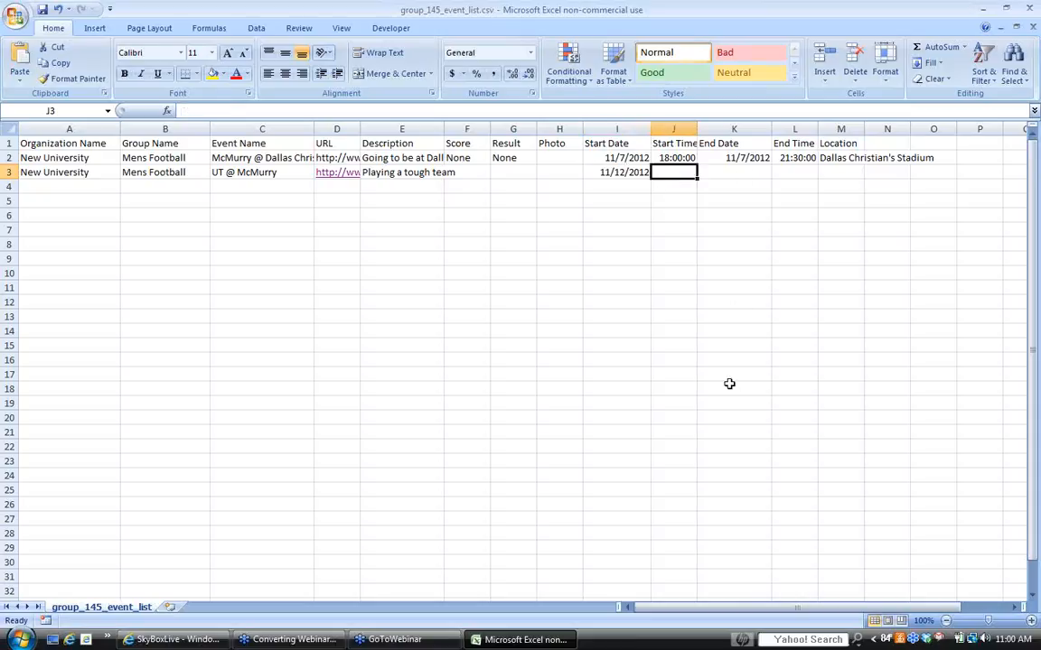
text(18)
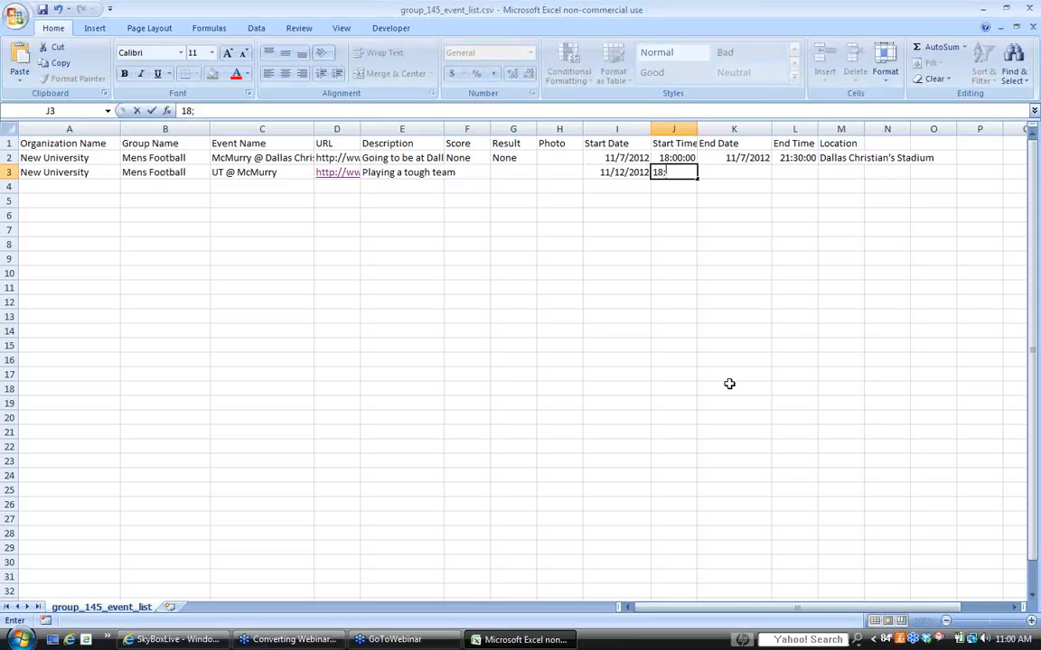
text(:30:00)
key(Tab)
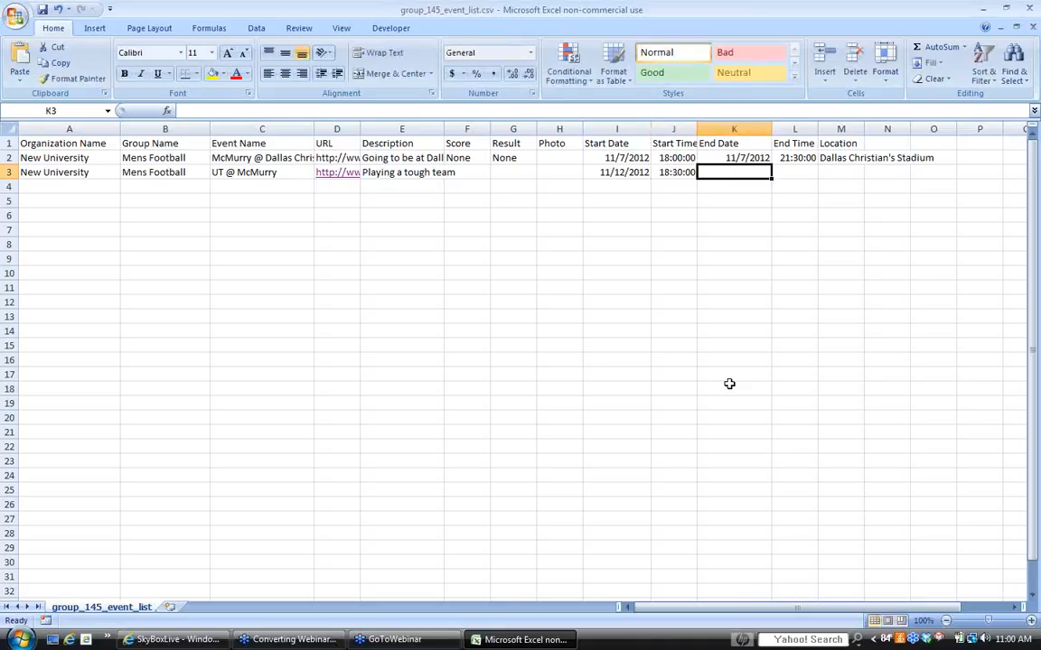
- Set the UT @ McMurry event to end on 11/12/2012 at 22:00:00
text(11)
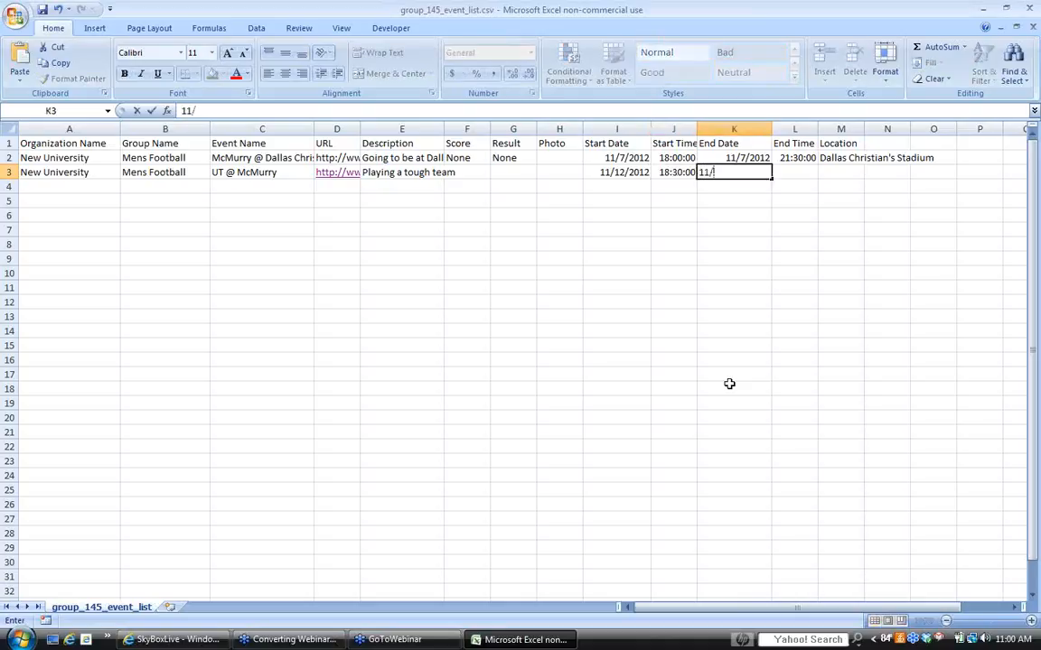
text(/12/2012)
key(Tab)
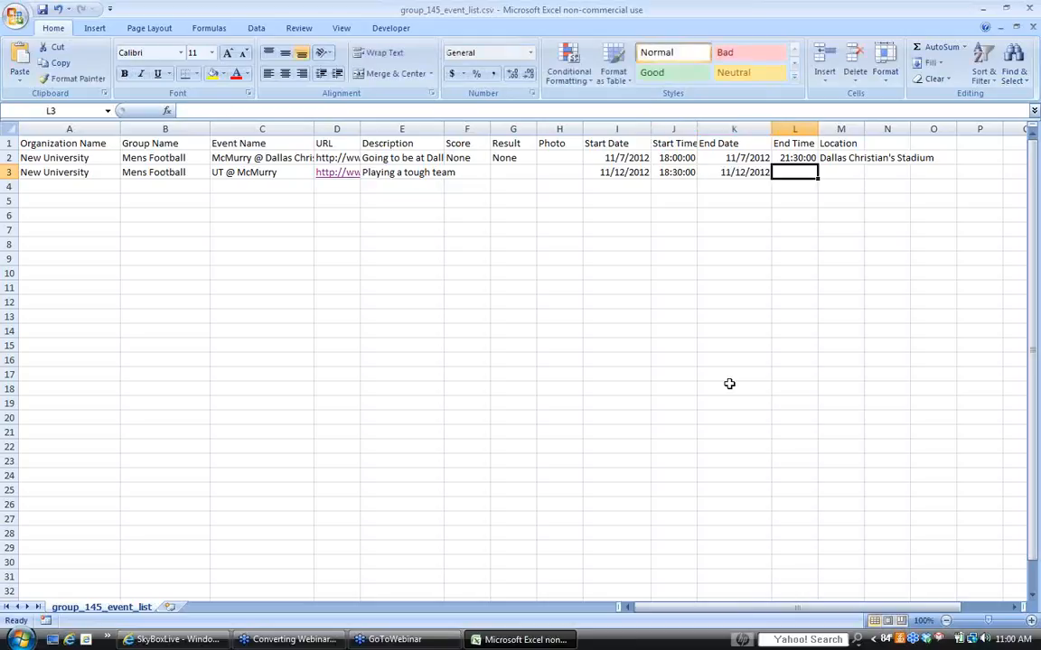
text(22)
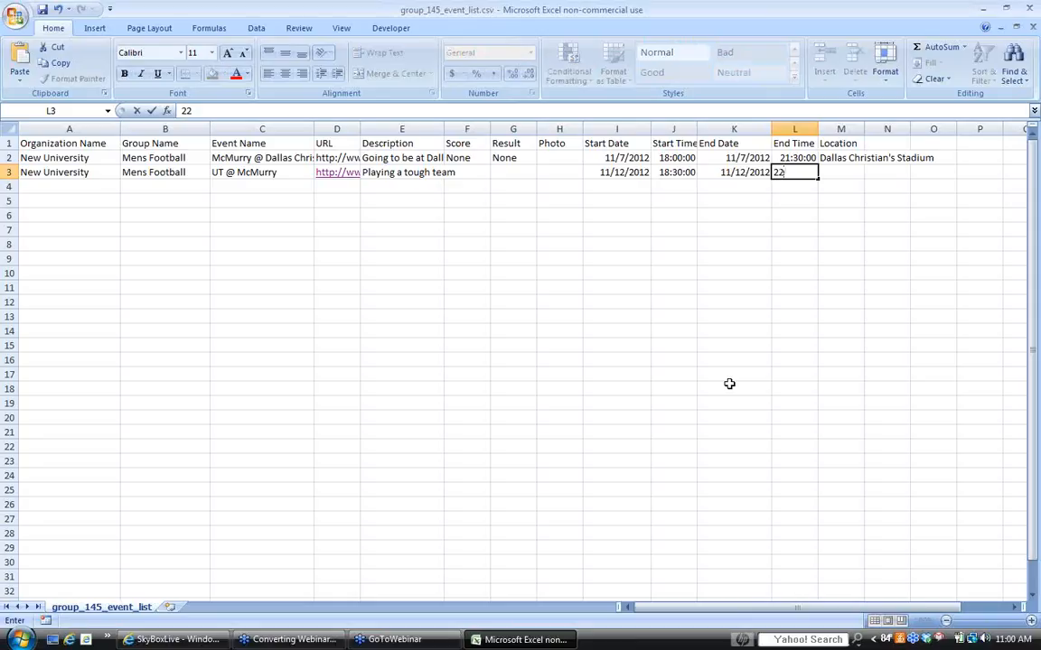
text(:00:00)
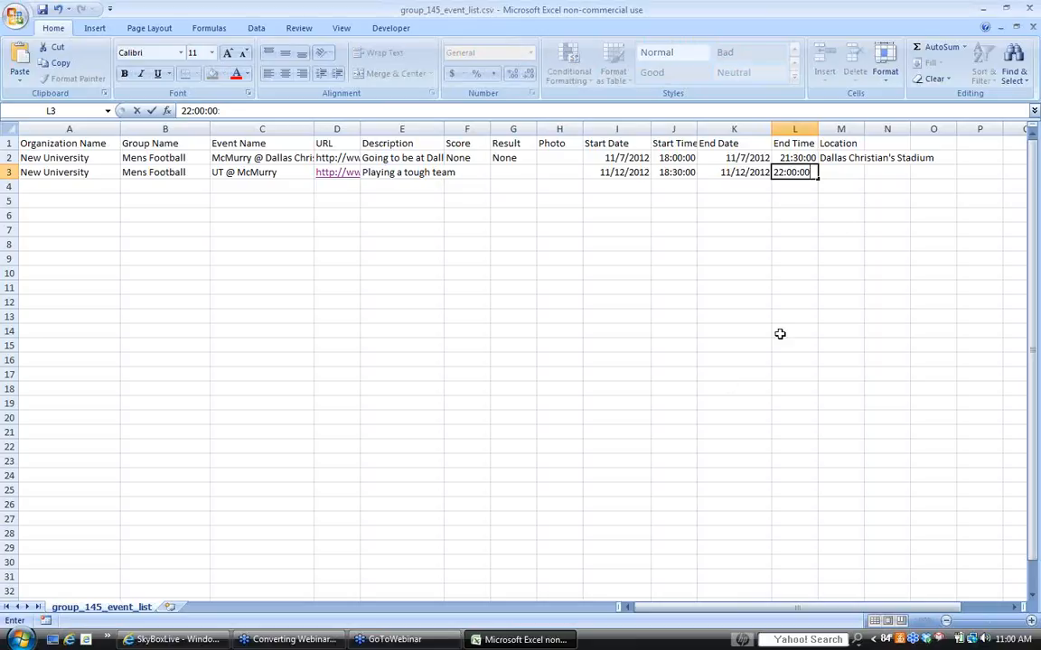
- Enter McMurry Stadium as the location of the UT @ McMurry event
click(836, 173)
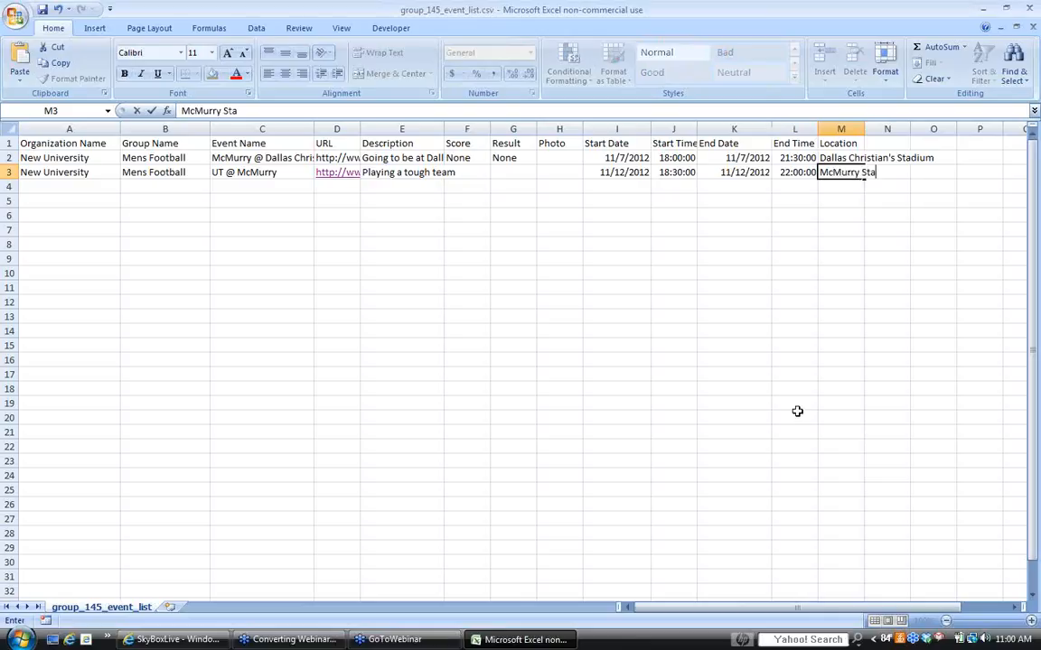
text(ium)
click(794, 244)
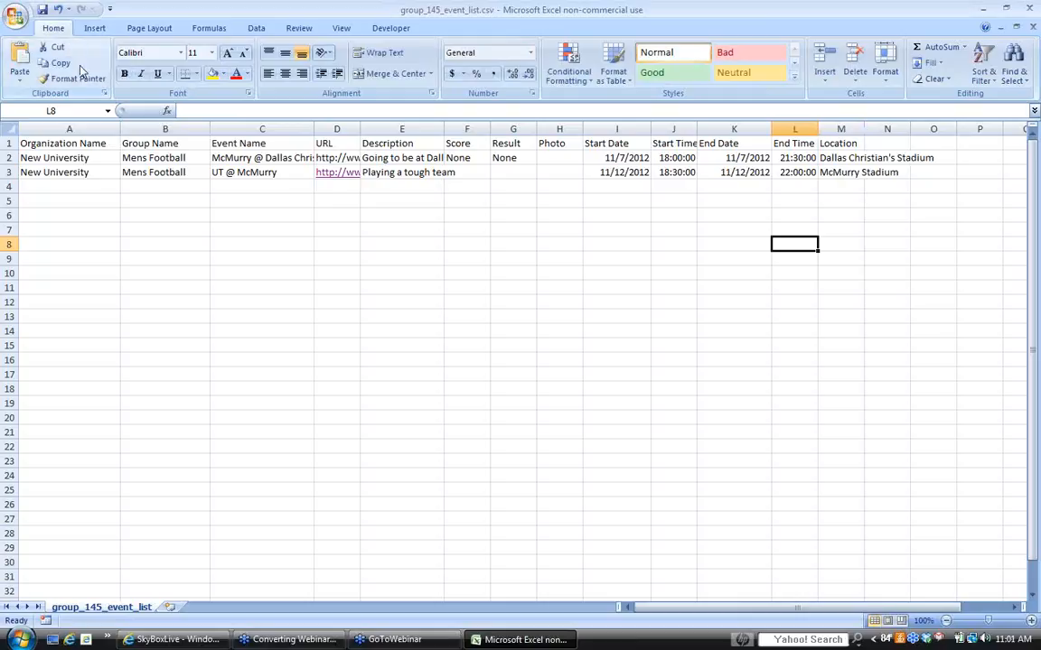
- Save the event list in Documents as a CSV file named The new events for our University, keeping the CSV format
click(15, 18)
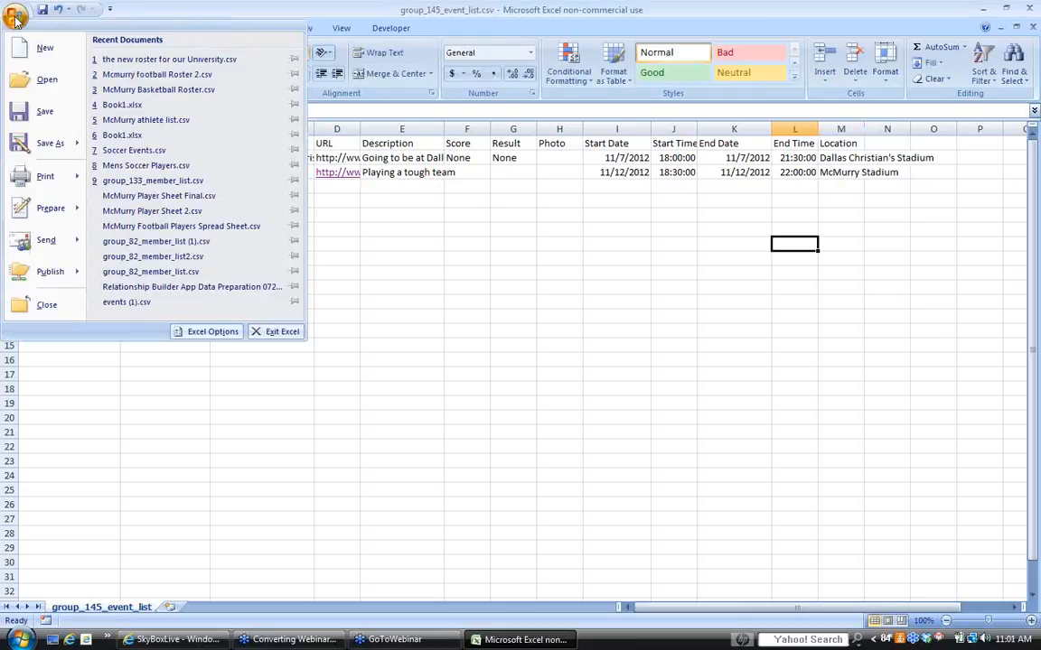
click(39, 146)
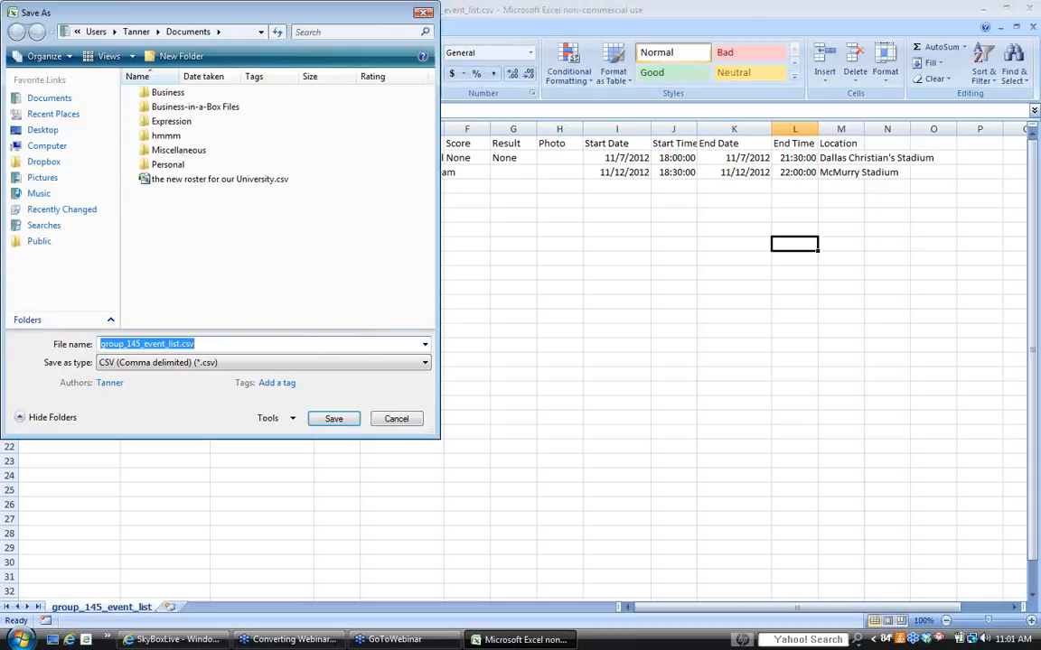
text(The new )
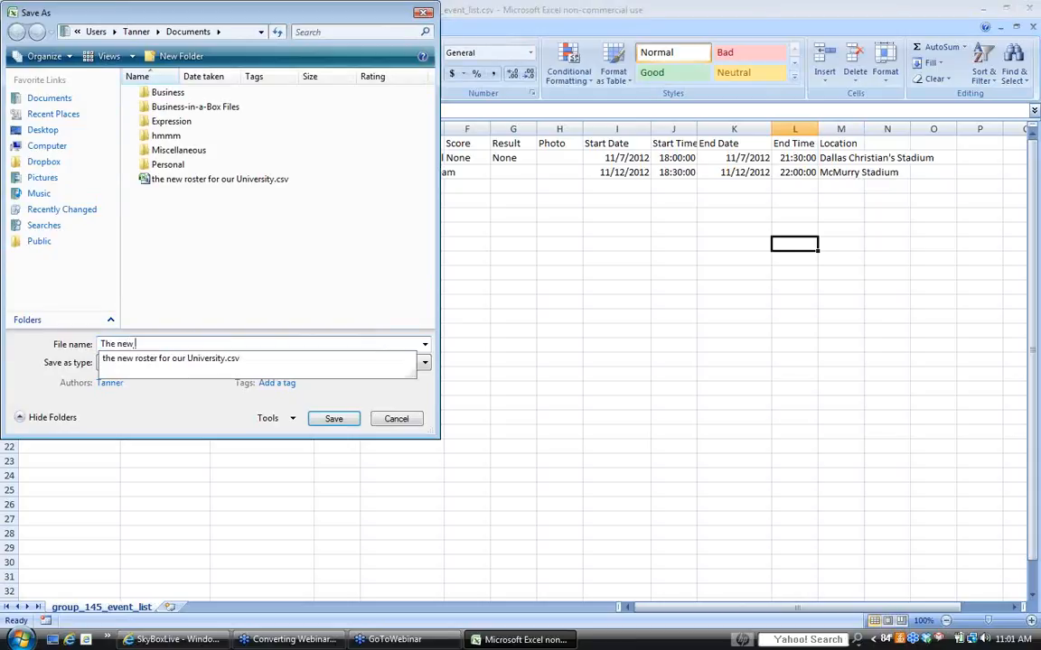
text(events for our University)
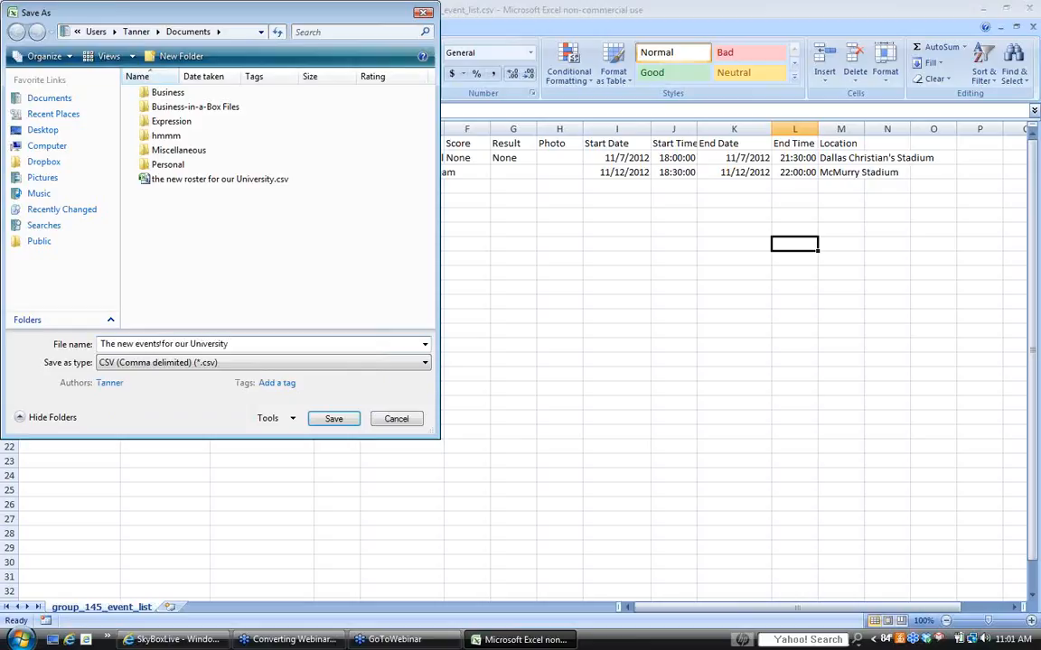
click(335, 419)
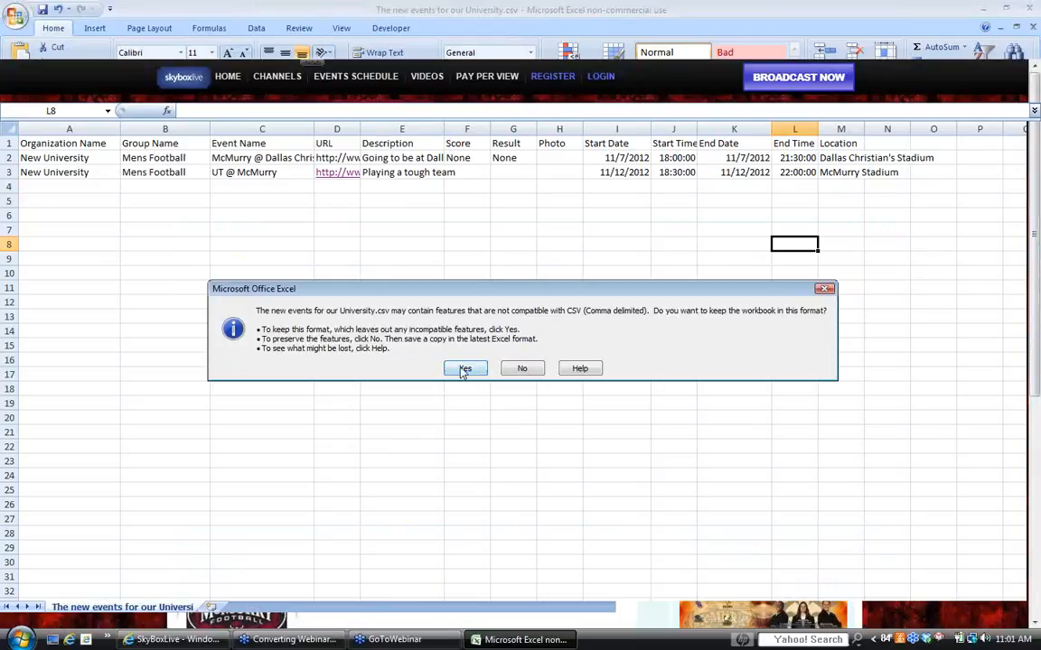
click(463, 369)
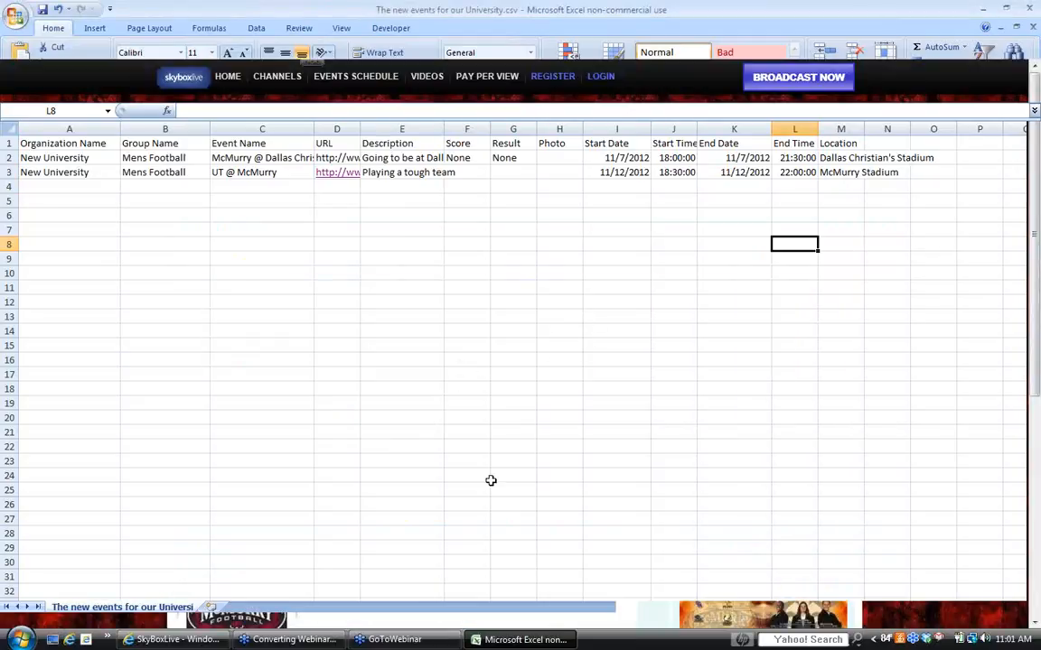
- Close Excel without saving again, and close the SkyBoxLive tab in the browser to return to the Mens Football events
right_click(520, 640)
click(546, 635)
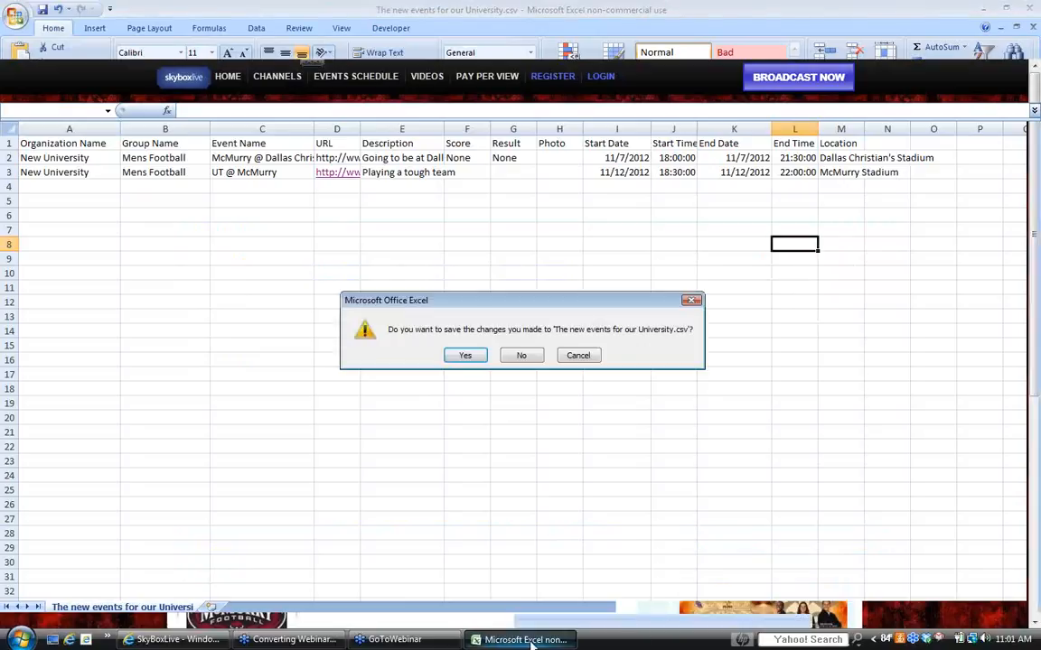
click(522, 356)
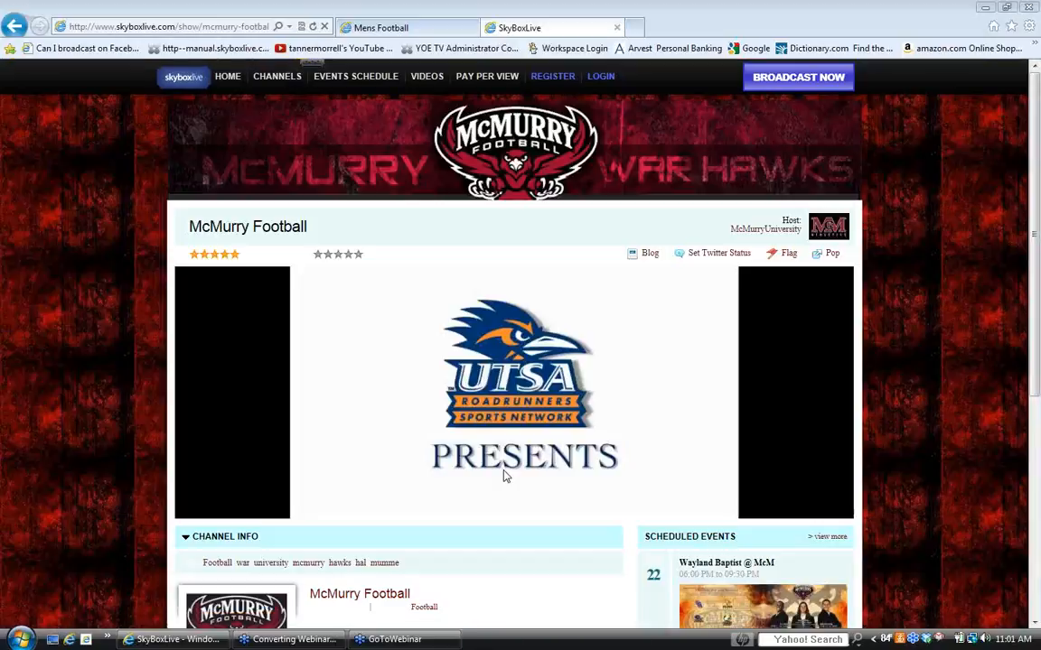
click(618, 30)
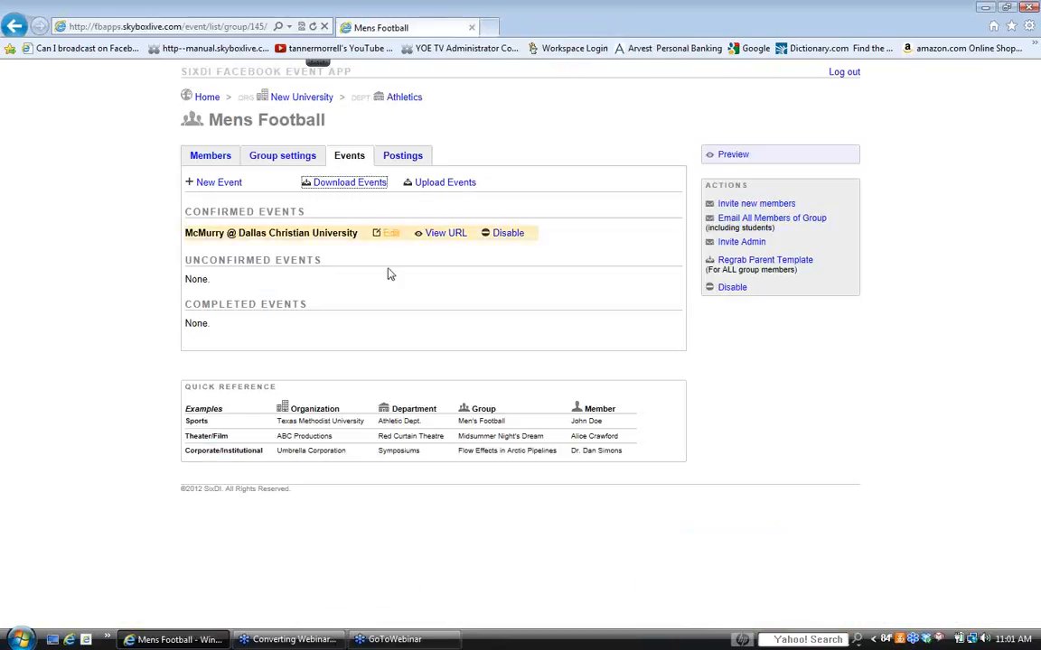
- Disable the McMurry @ Dallas Christian University event and upload The new events for our University.csv to the Mens Football events
click(497, 235)
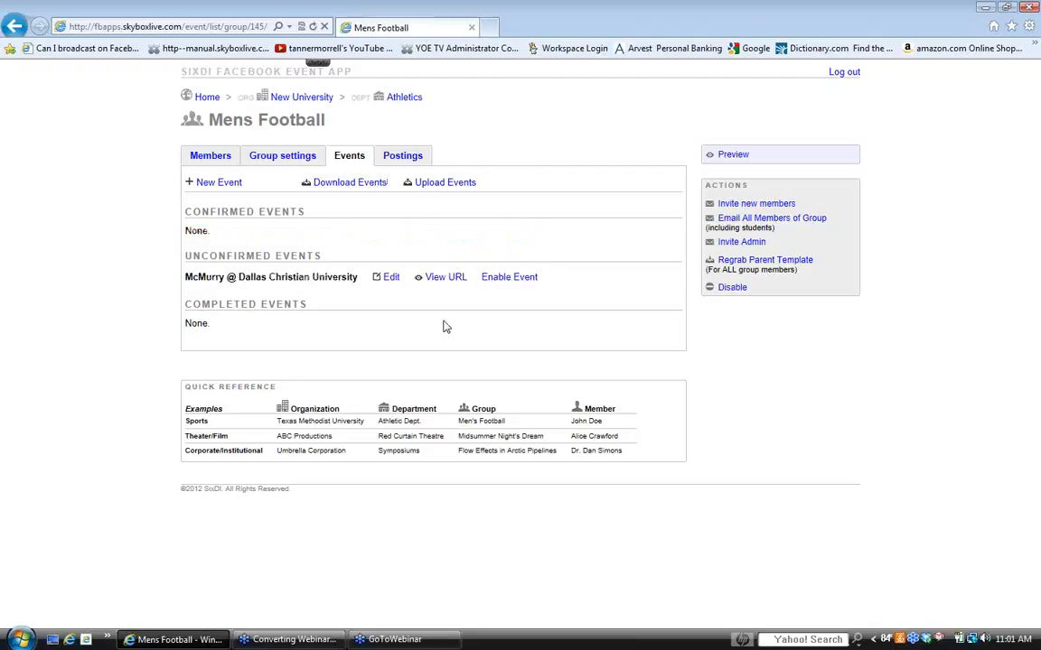
click(434, 184)
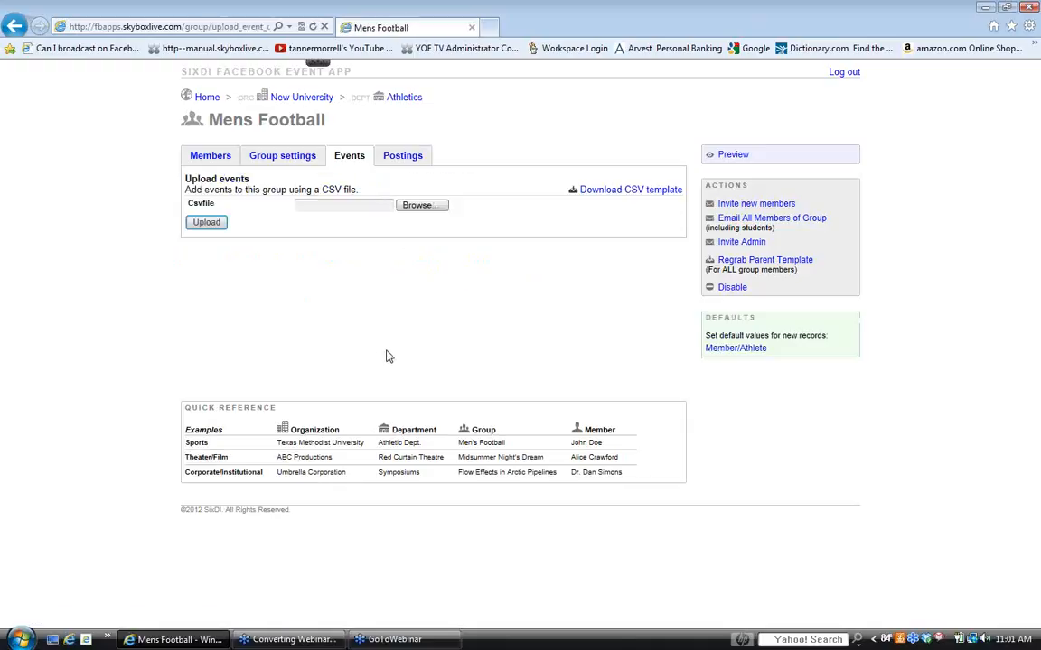
click(420, 207)
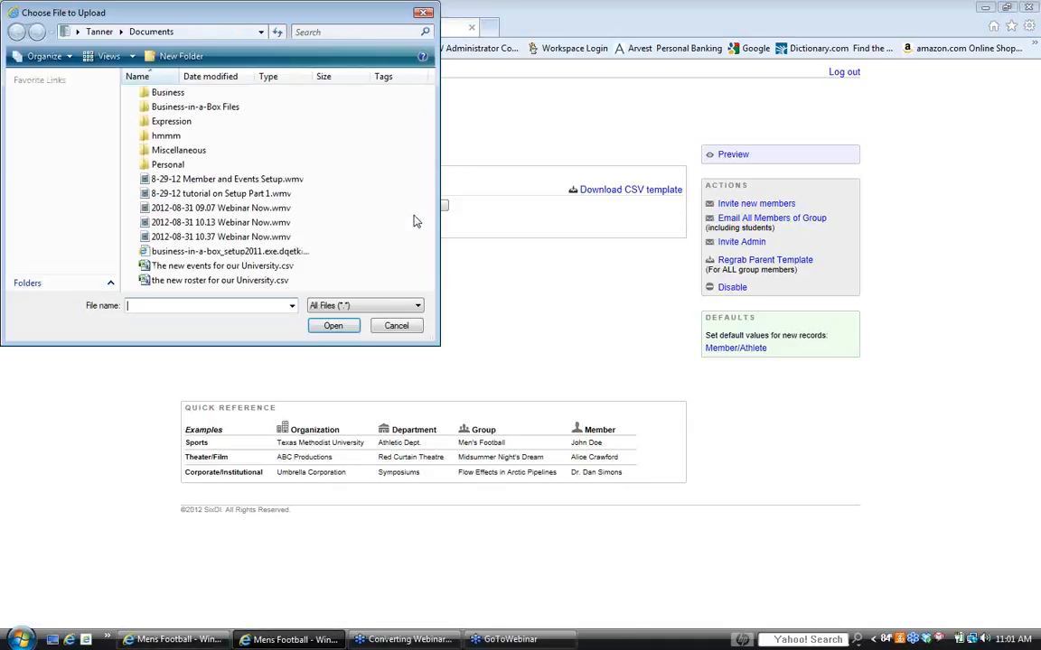
double_click(192, 267)
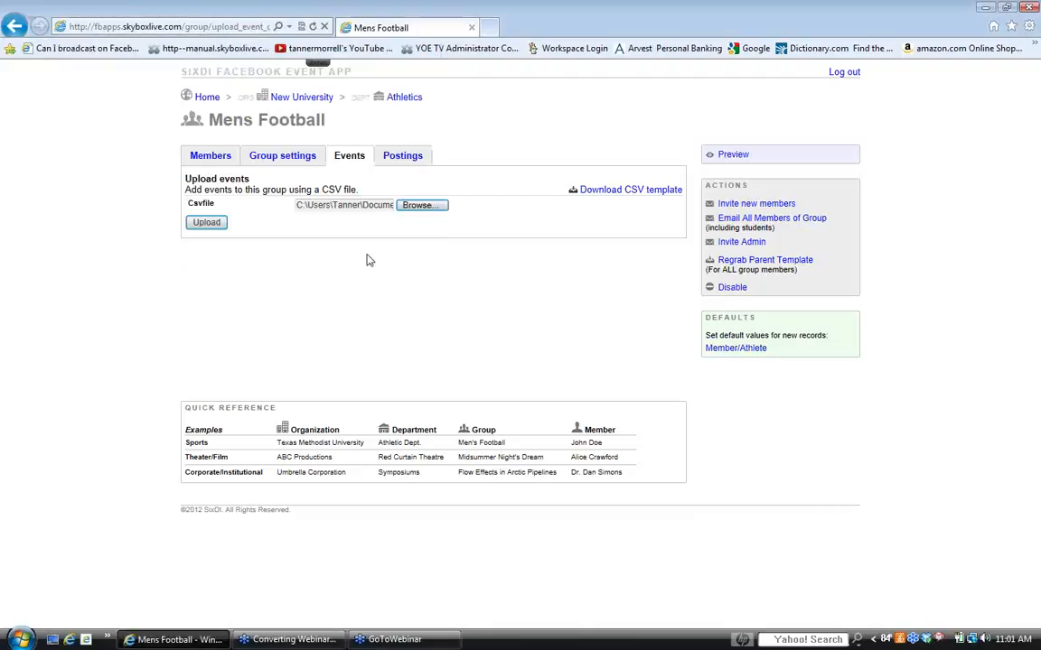
click(206, 222)
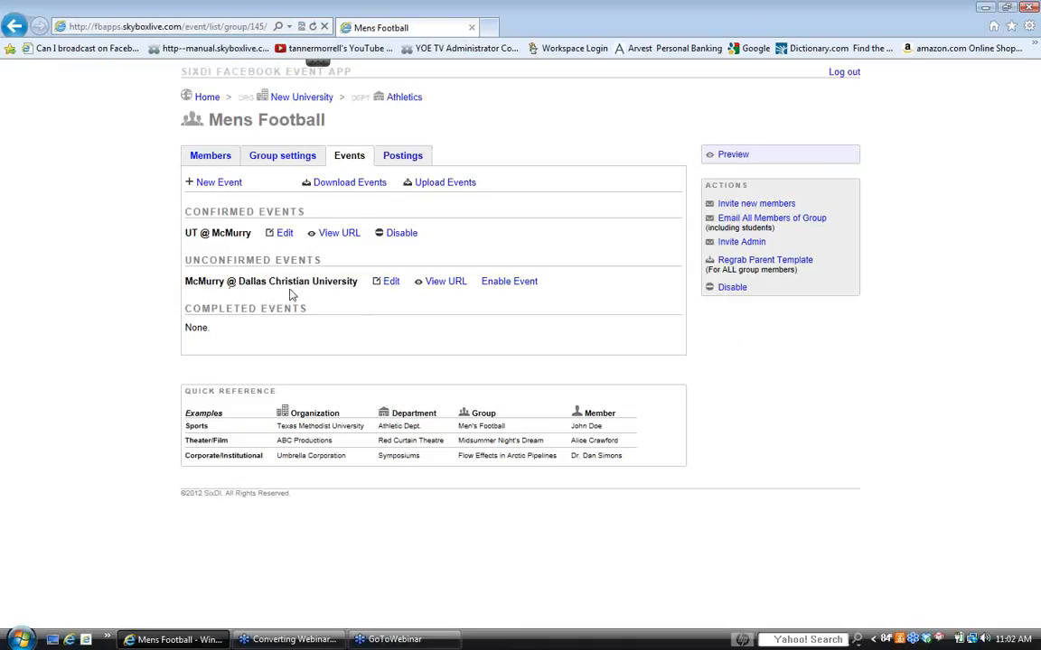
- Enable the McMurry @ Dallas Christian University event and highlight the entry under Completed Events
click(511, 285)
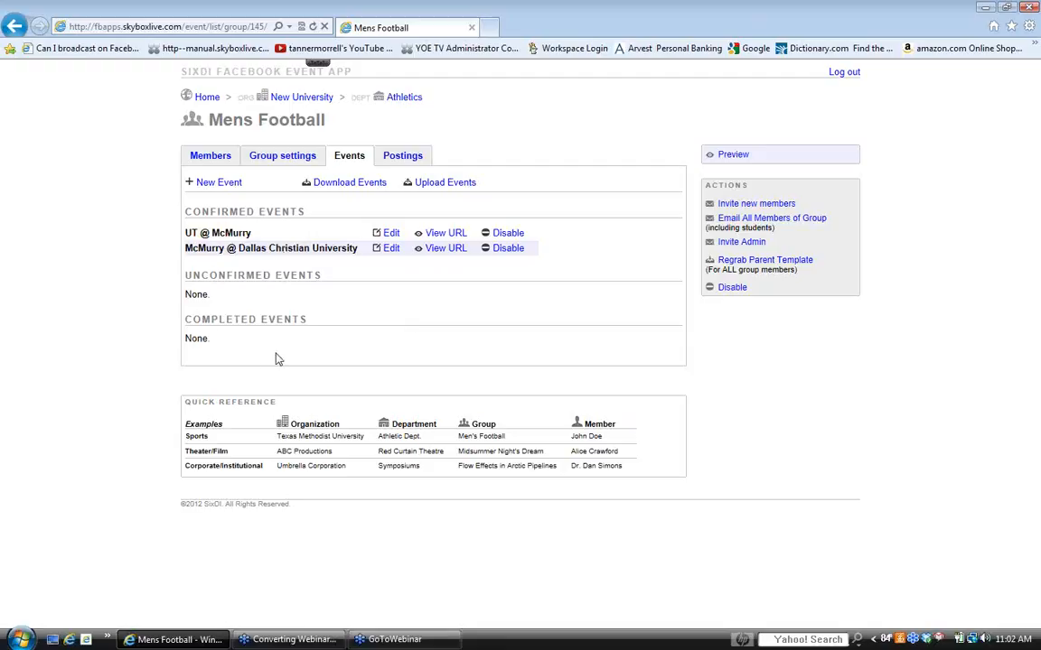
drag(211, 340, 186, 338)
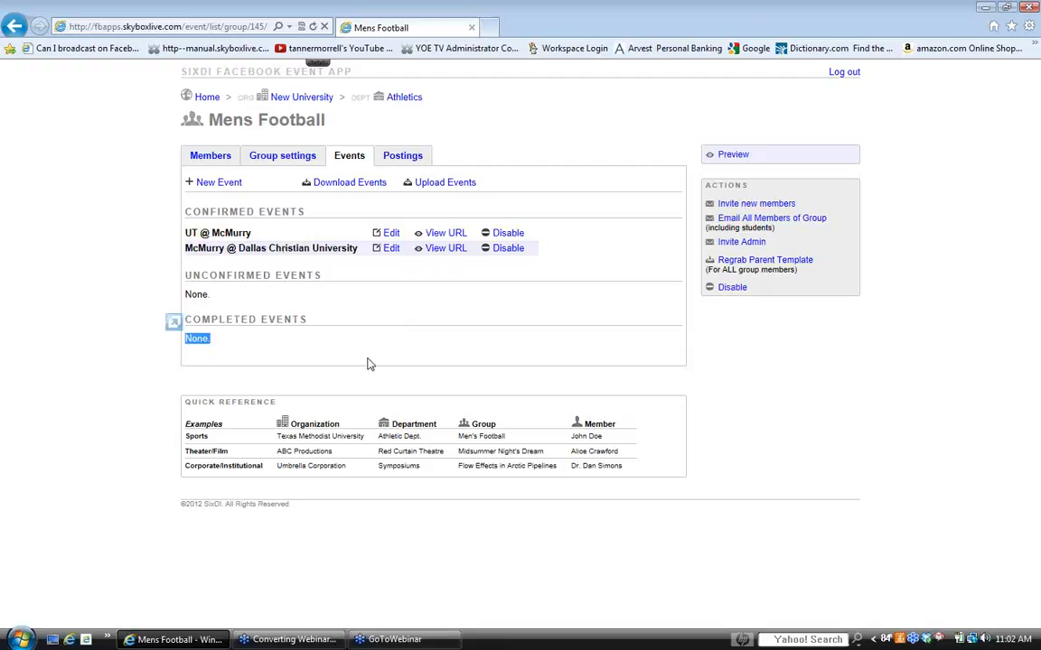